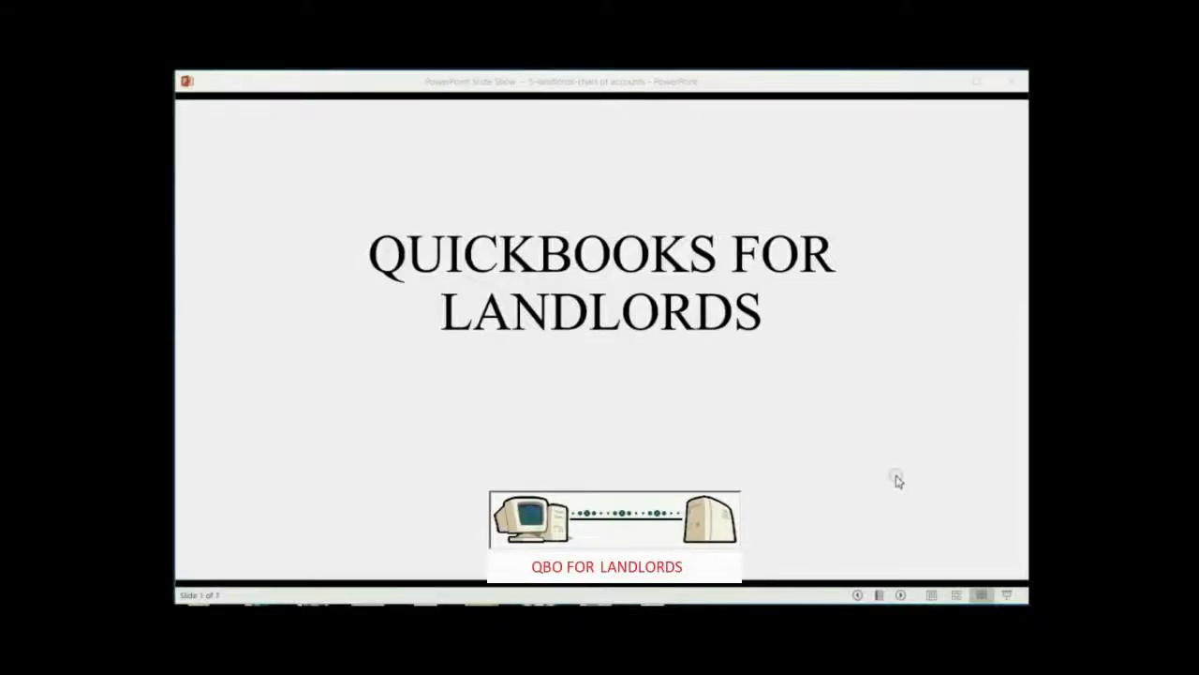
left_click(896, 480)
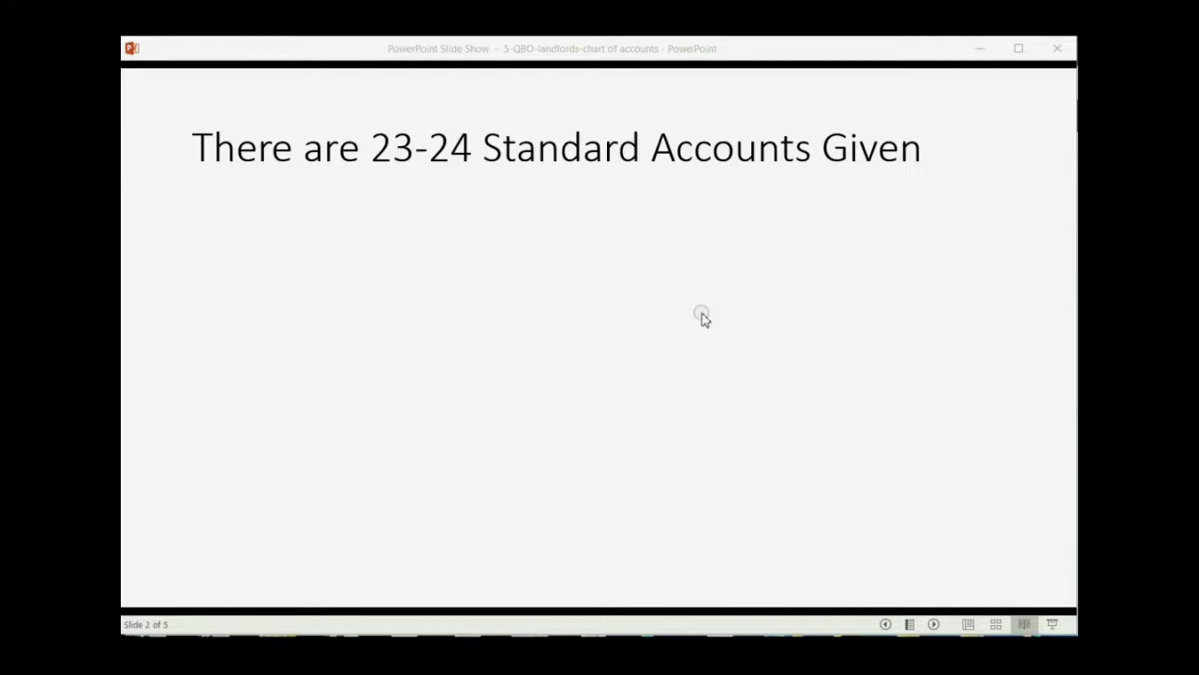
left_click(934, 624)
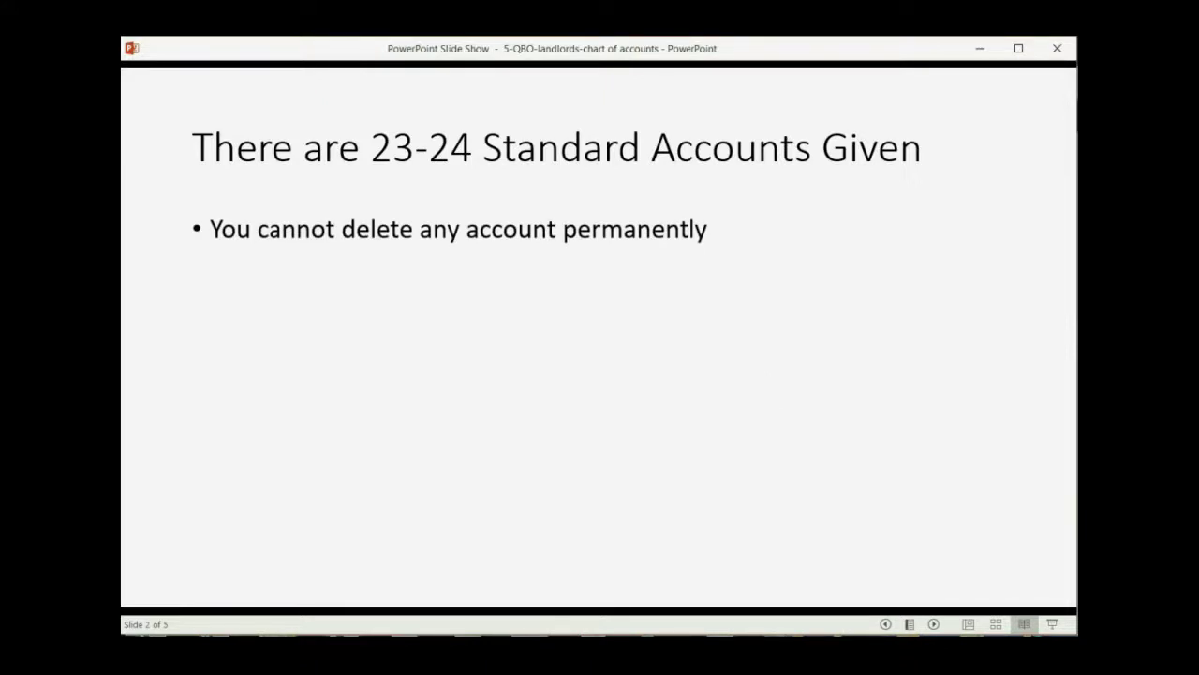
left_click(584, 262)
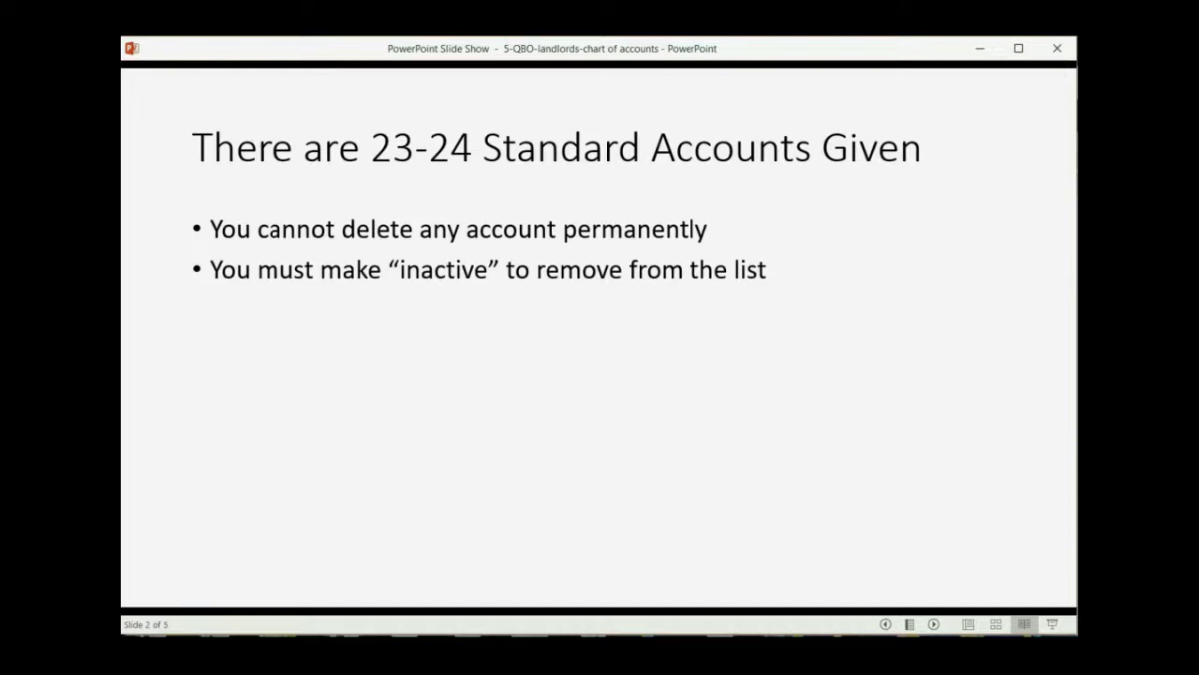
left_click(374, 357)
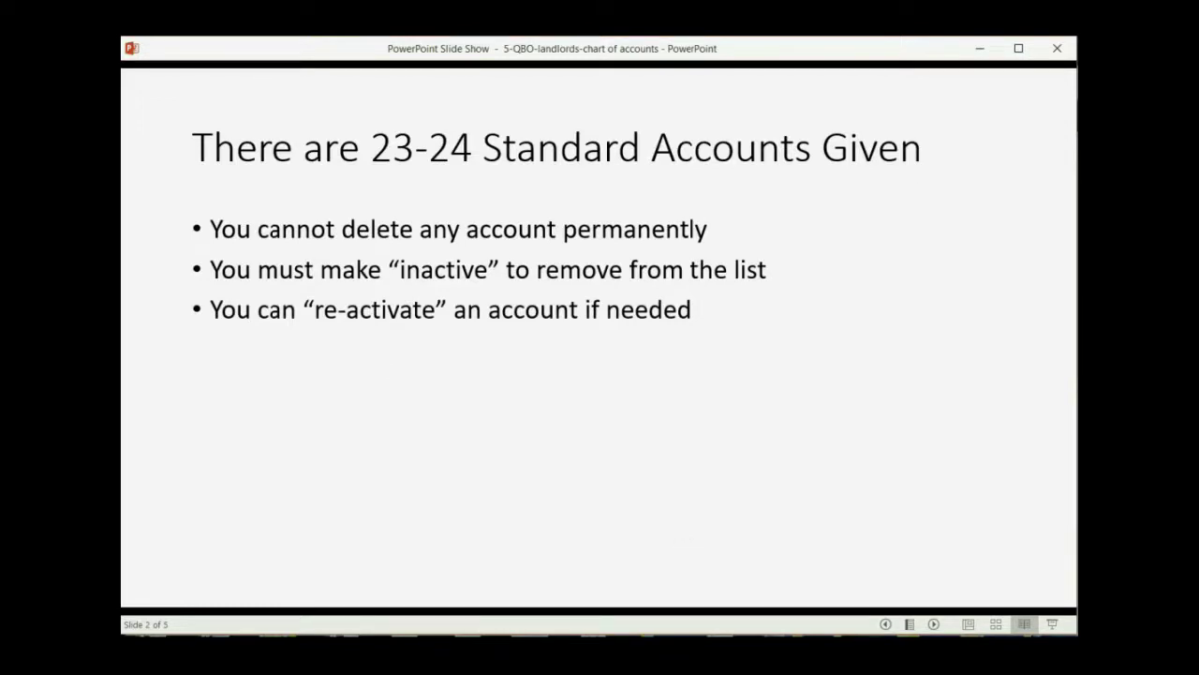
- Switch to QuickBooks Online, open the company's chart of accounts, and look through the full list of standard accounts
key("alt+Tab")
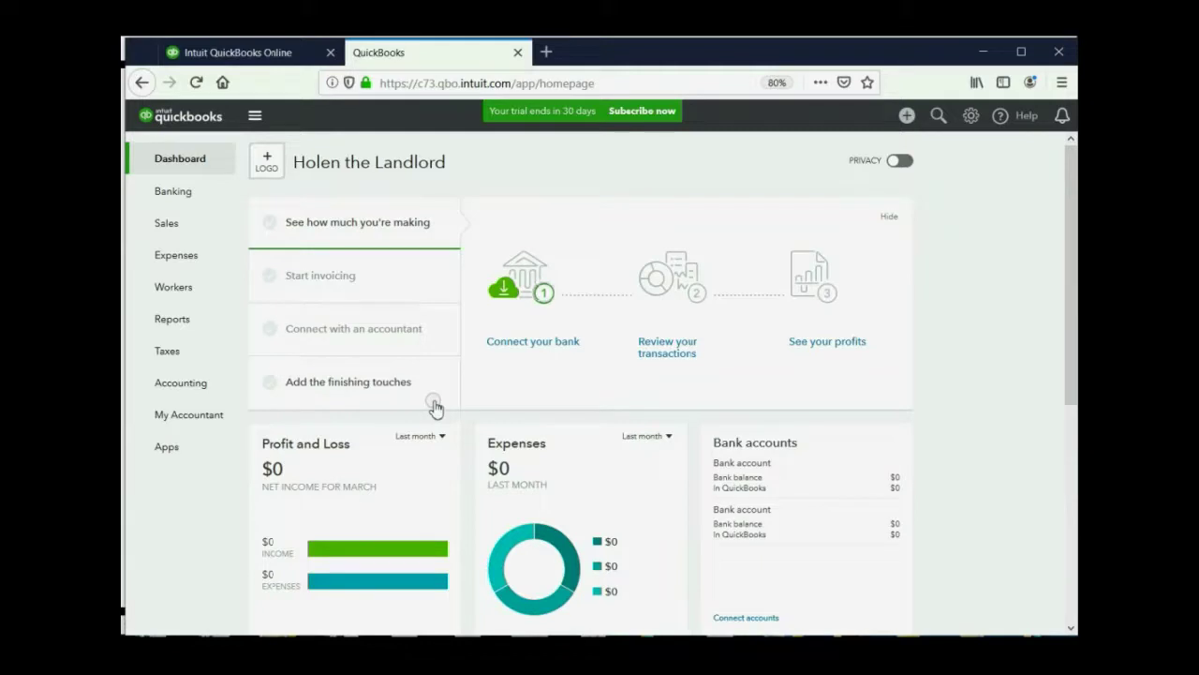
left_click(184, 383)
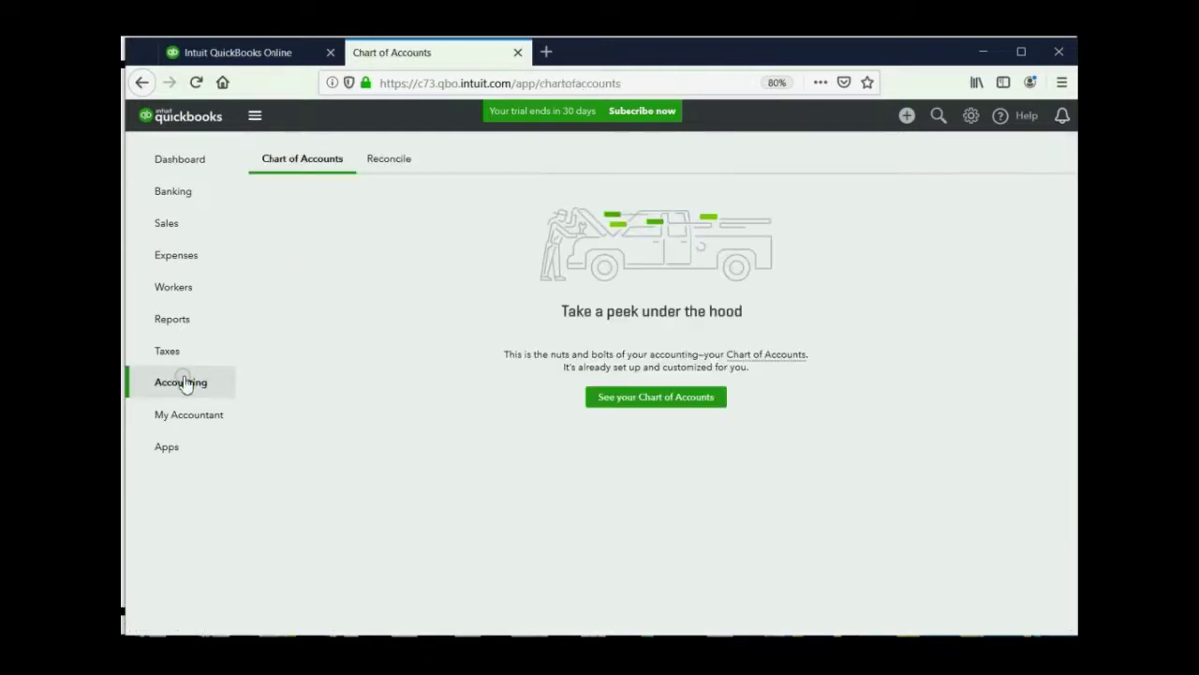
mouse_move(208, 391)
left_click(609, 406)
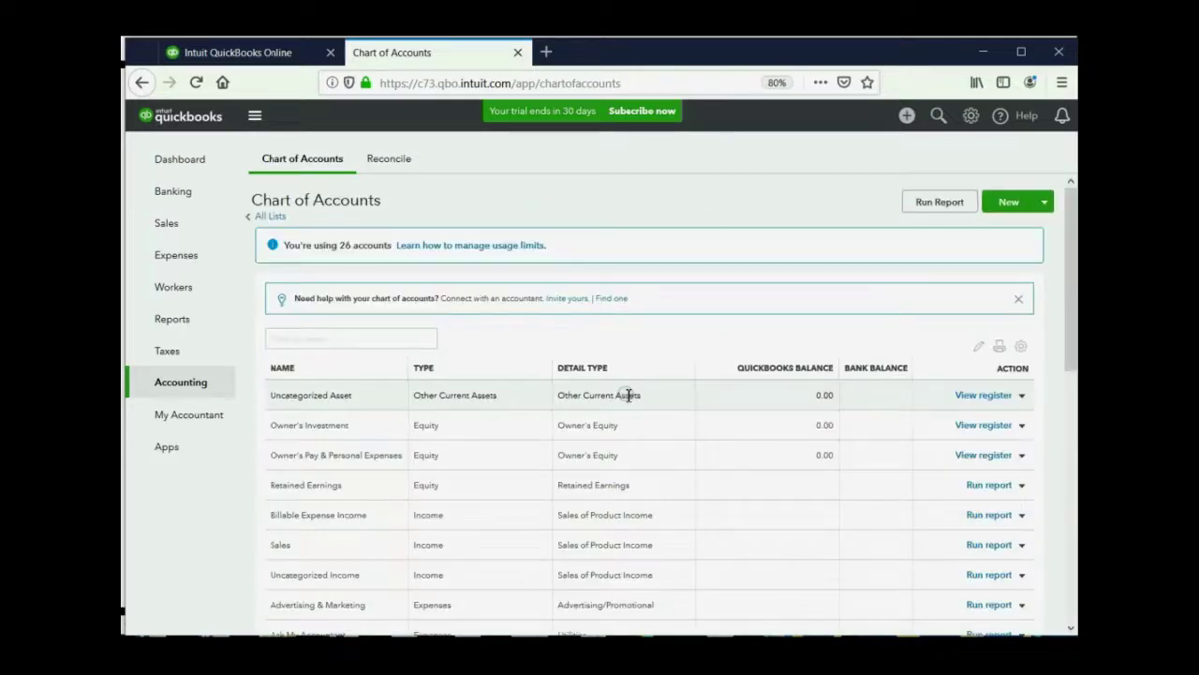
mouse_move(1069, 323)
left_mouse_down()
mouse_move(1073, 595)
mouse_move(1063, 310)
left_mouse_up()
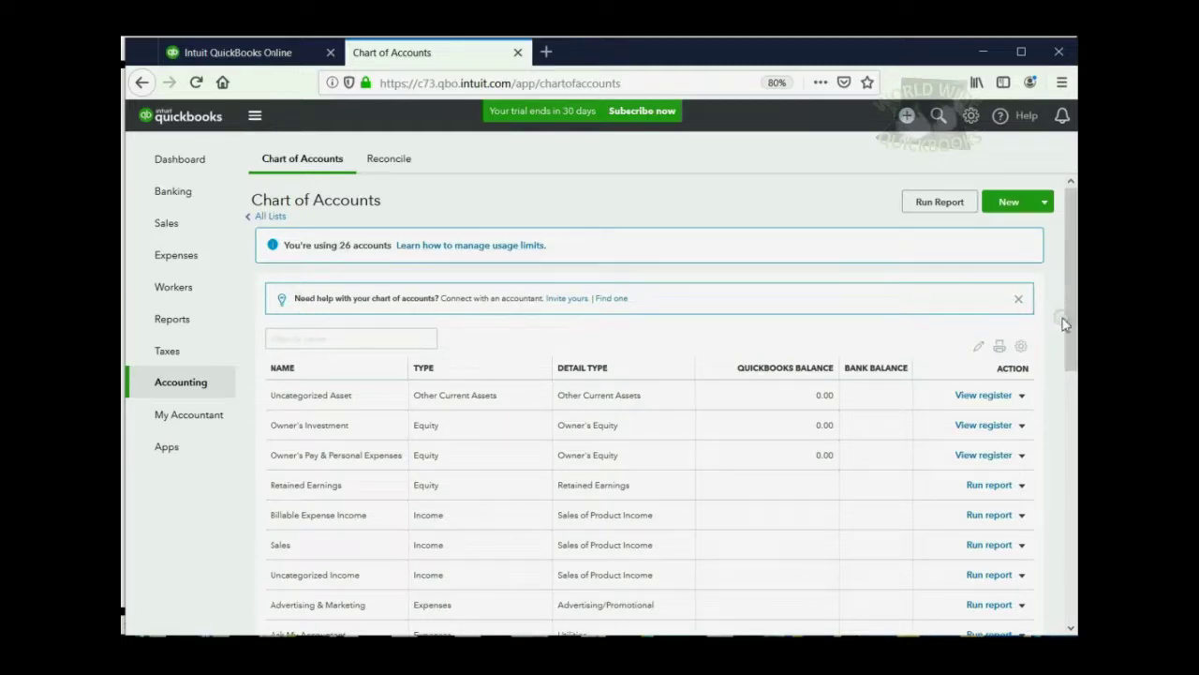
left_click_drag(1068, 329, 1046, 618)
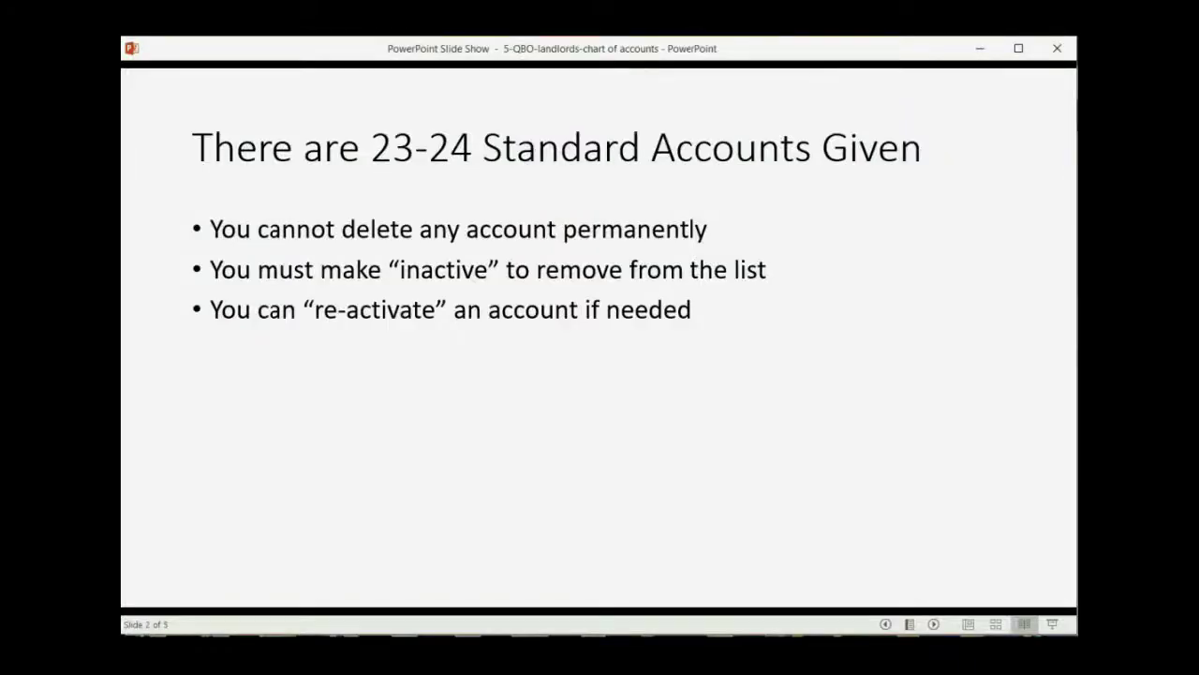
key("Right")
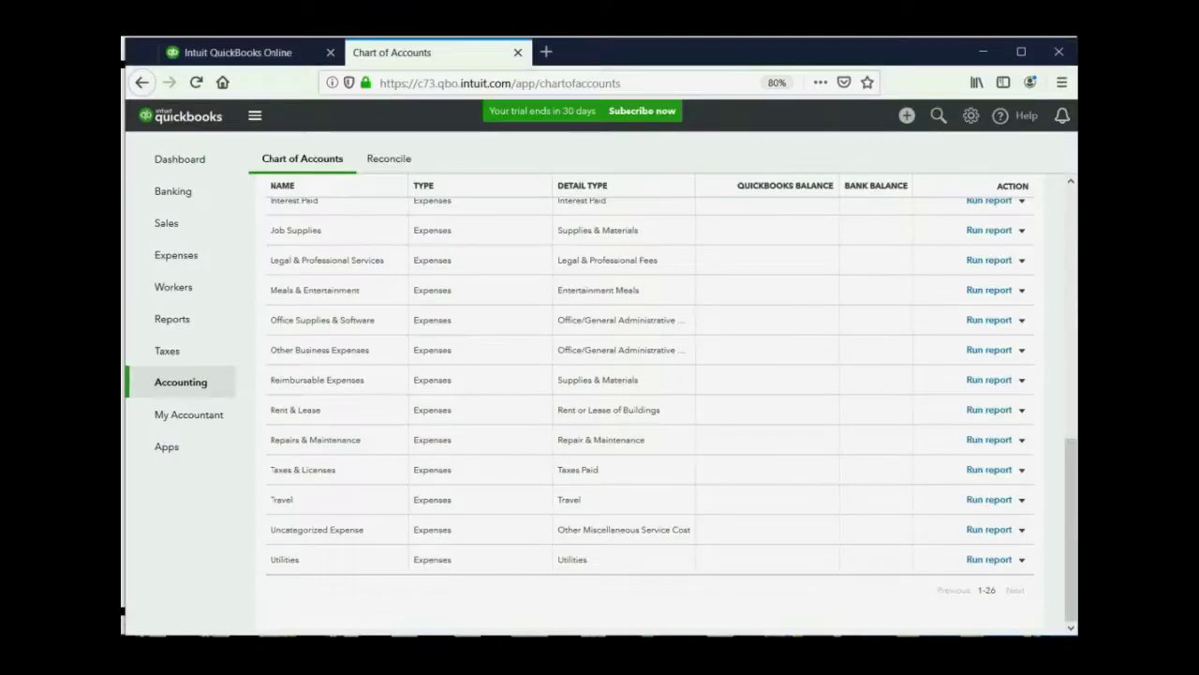
scroll(682, 476, "up", 10)
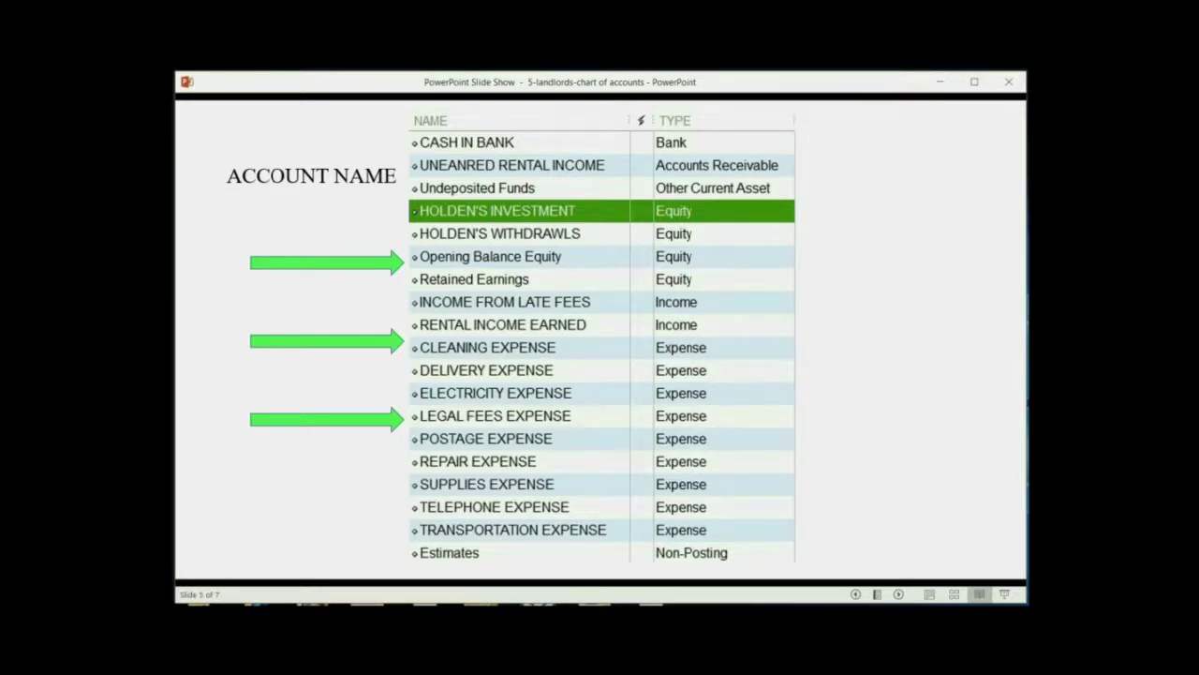
key("Right")
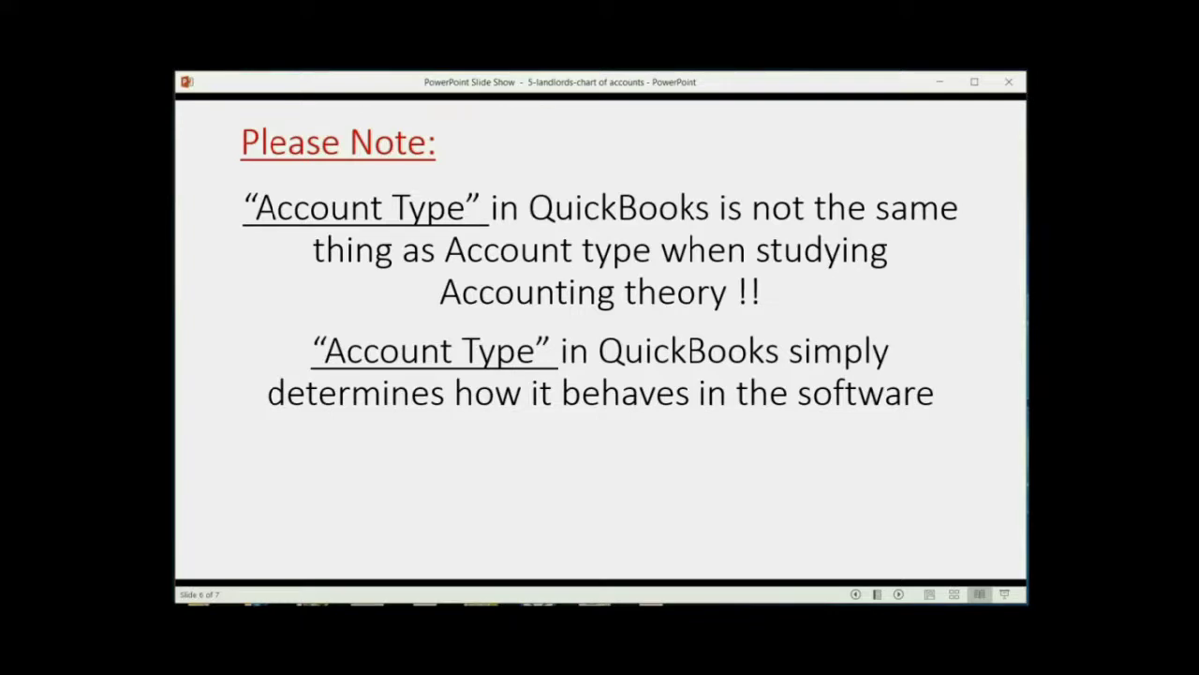
key("Right")
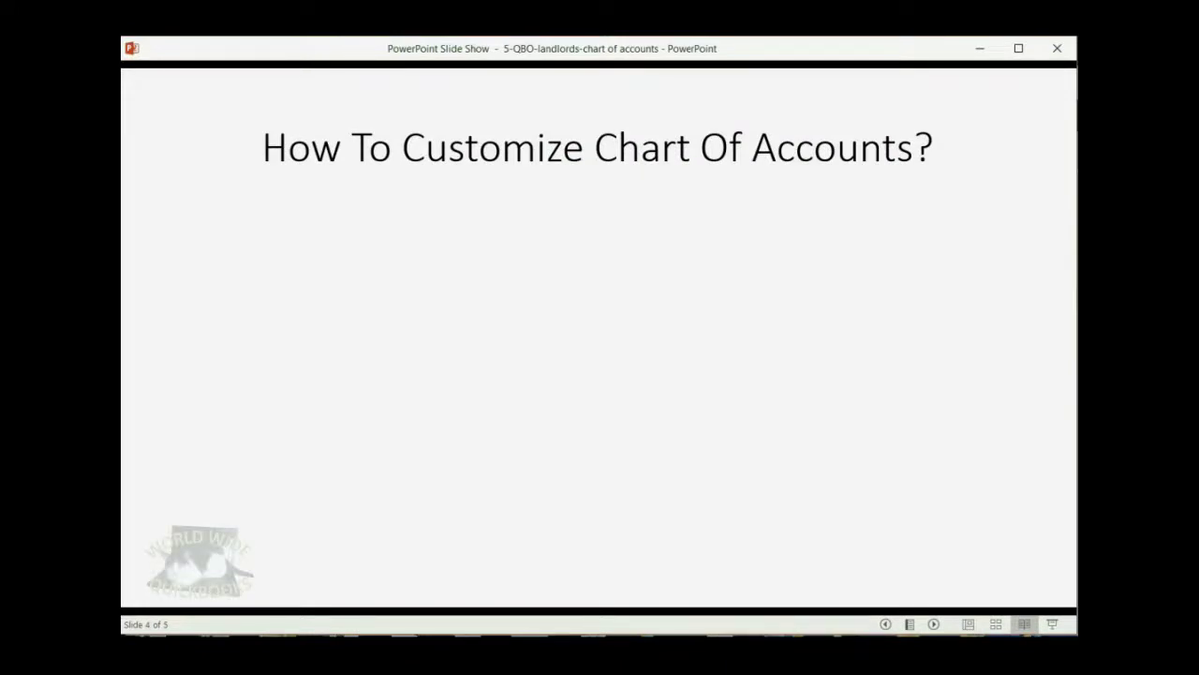
left_click(792, 458)
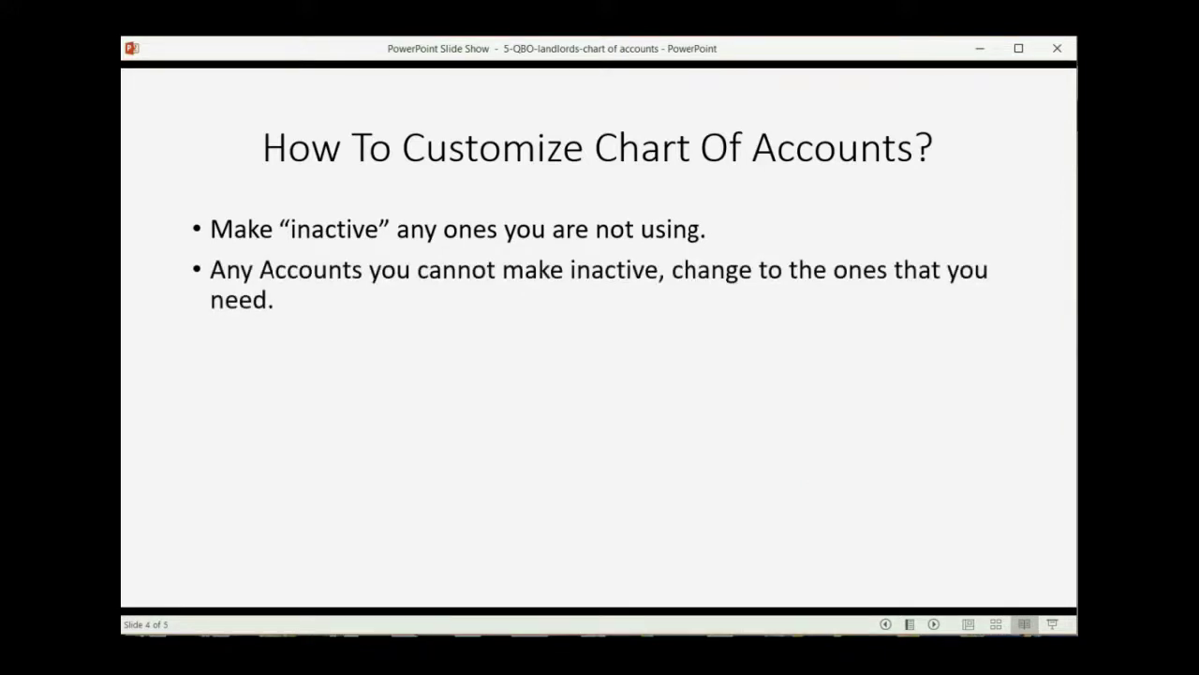
left_click(792, 461)
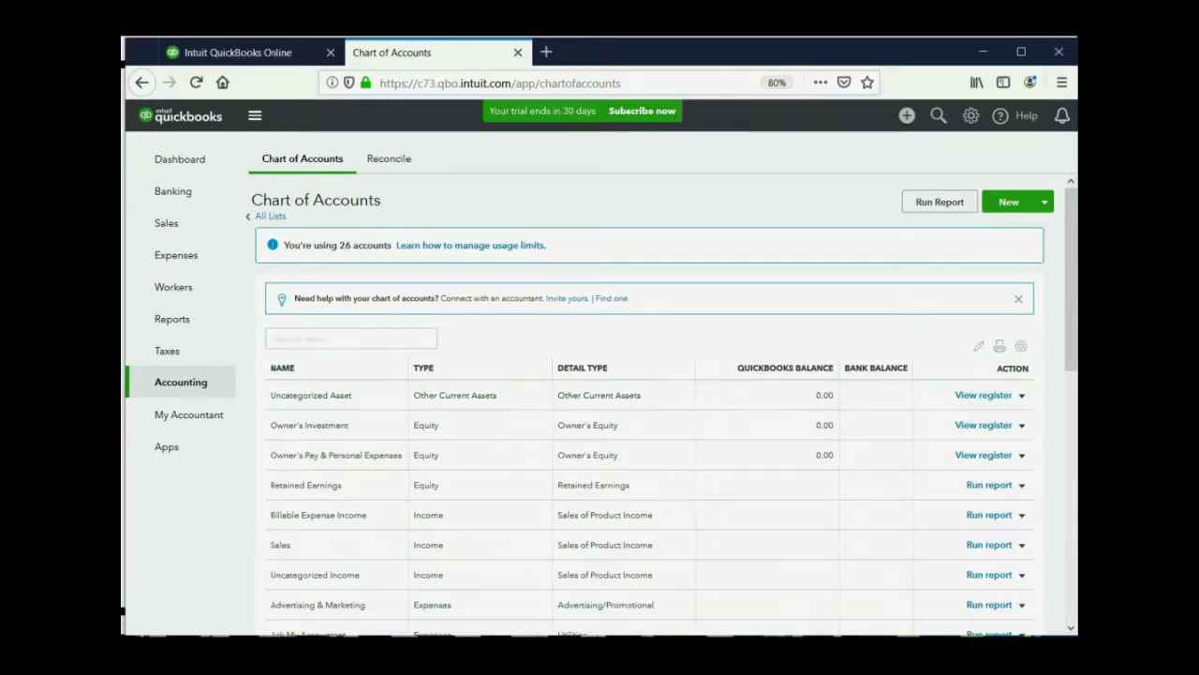
key("alt+Tab")
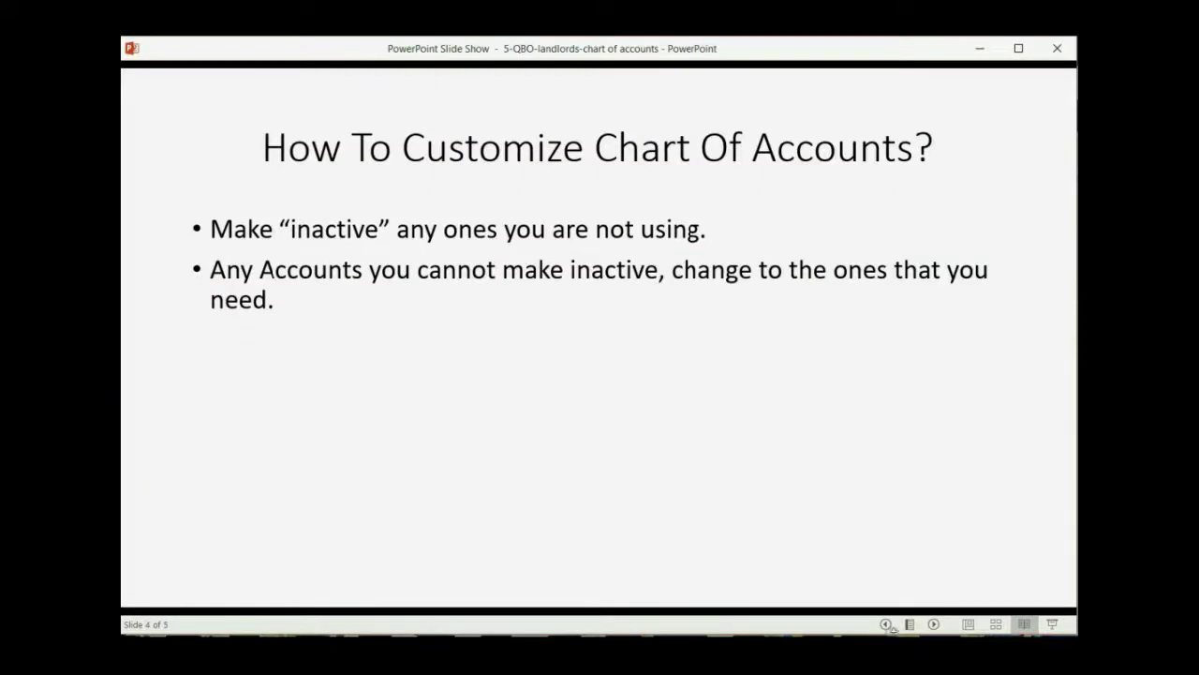
left_click(933, 624)
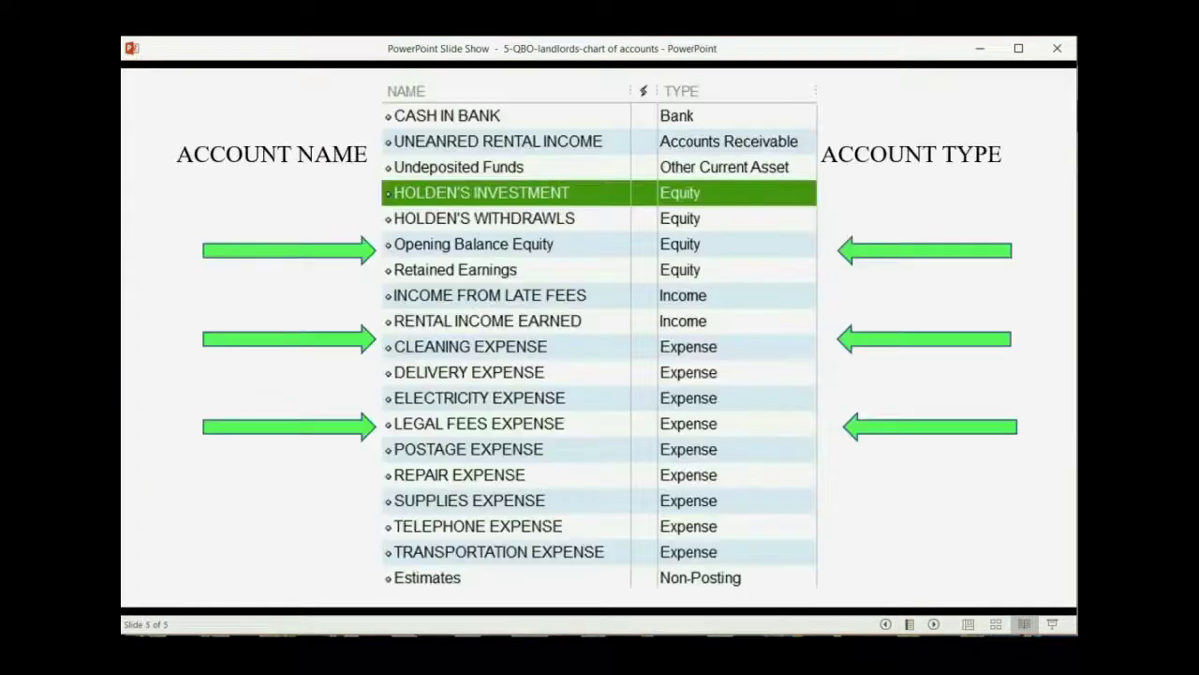
- Switch back to QuickBooks Online and try to make the Uncategorized Asset account inactive
key("alt+Tab")
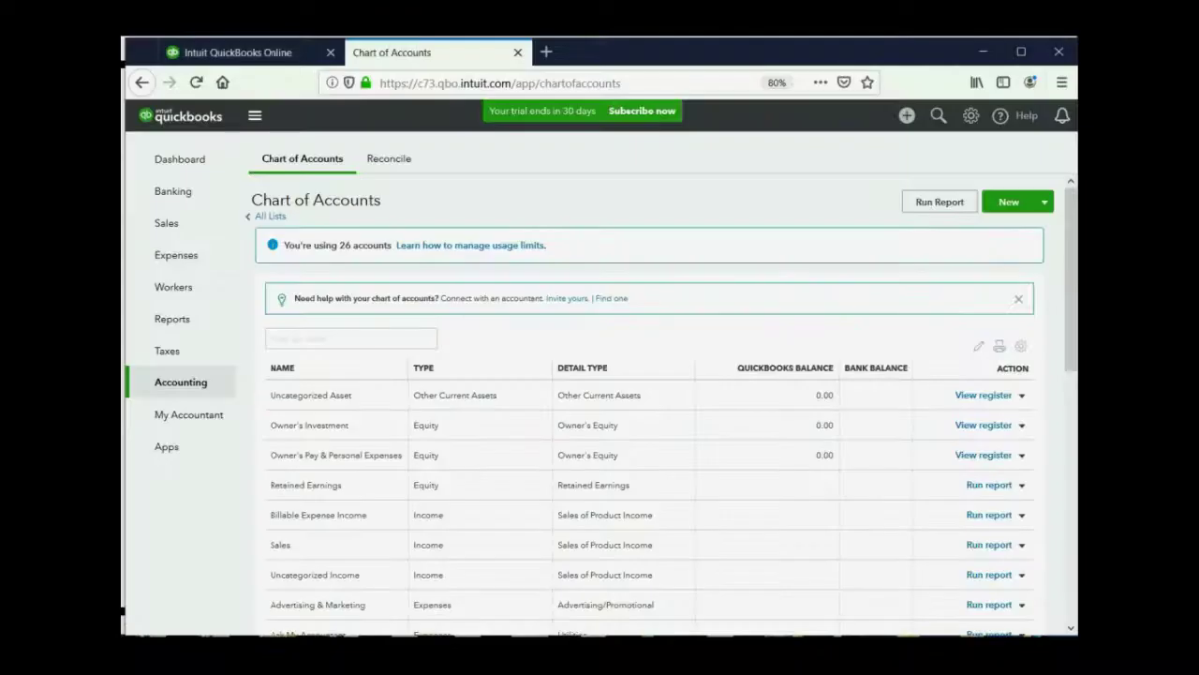
left_click(1022, 396)
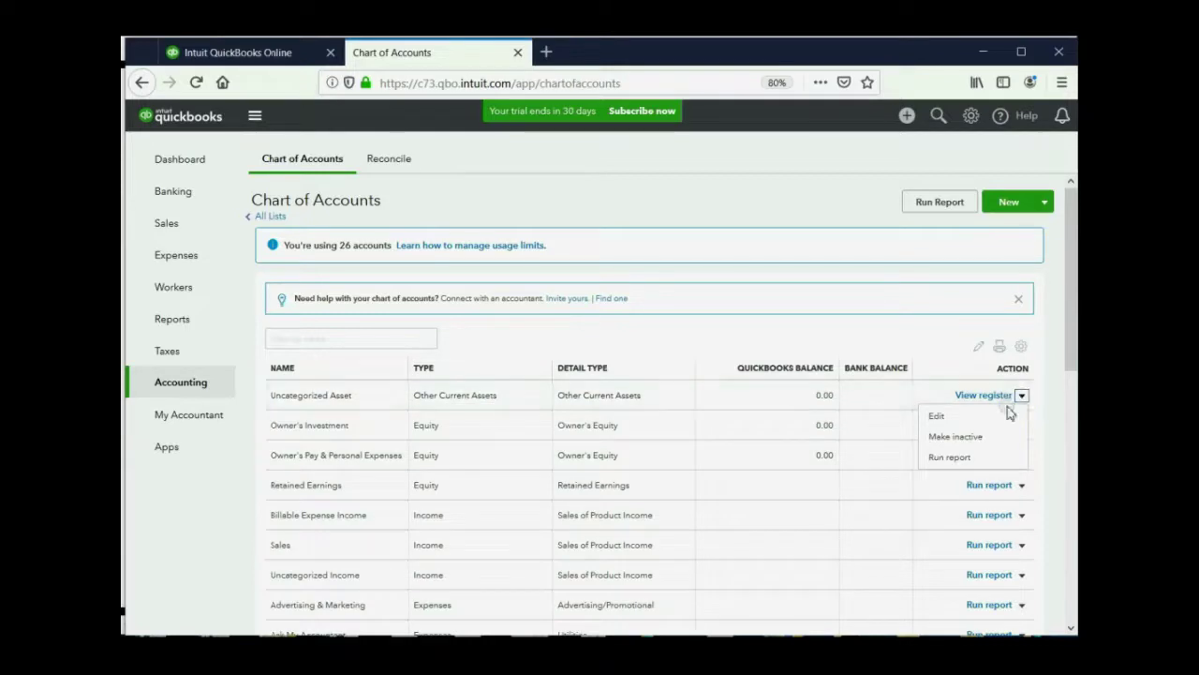
left_click(965, 437)
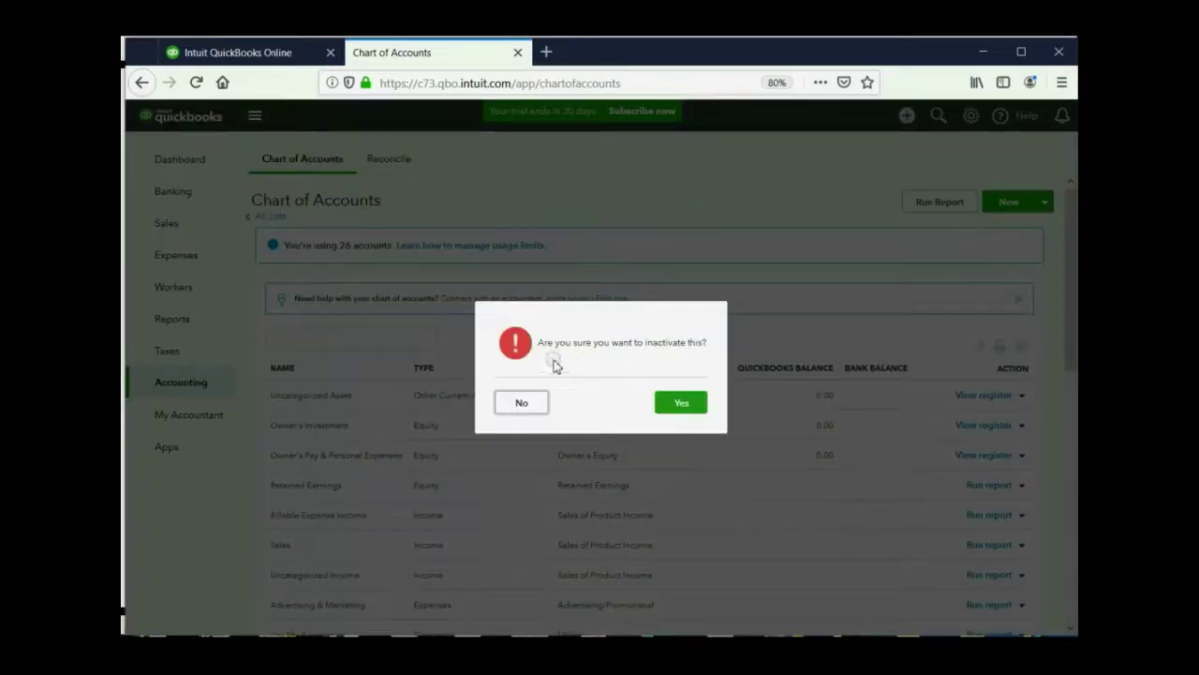
left_click(671, 406)
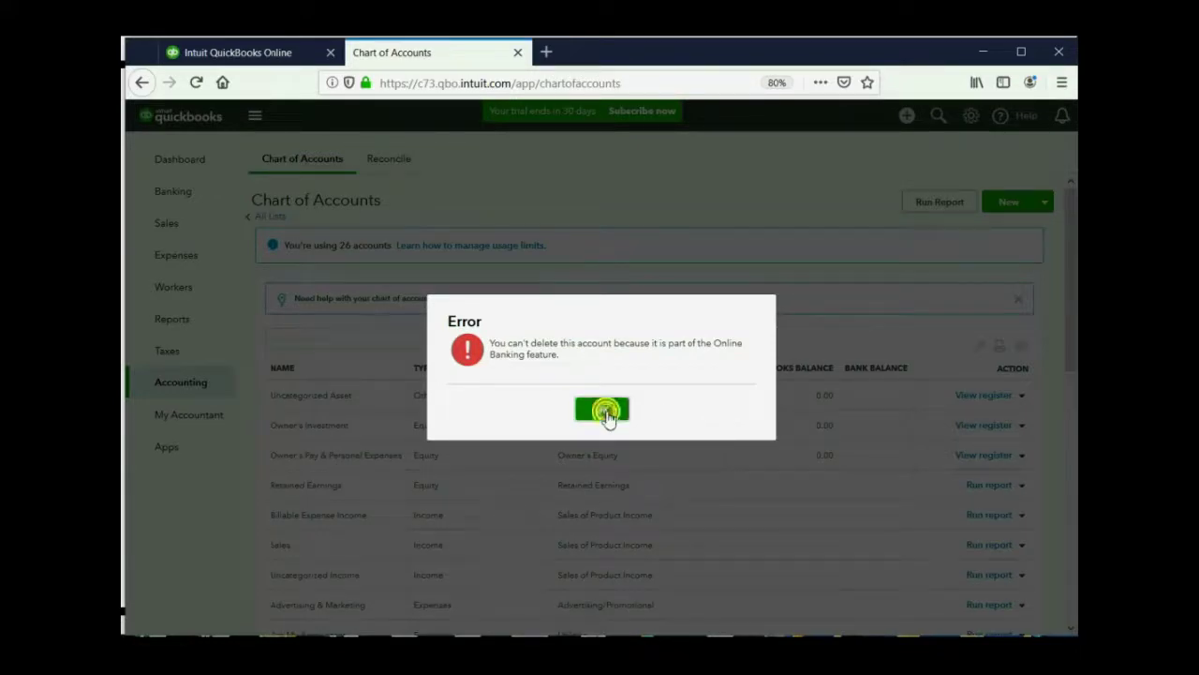
left_click(602, 411)
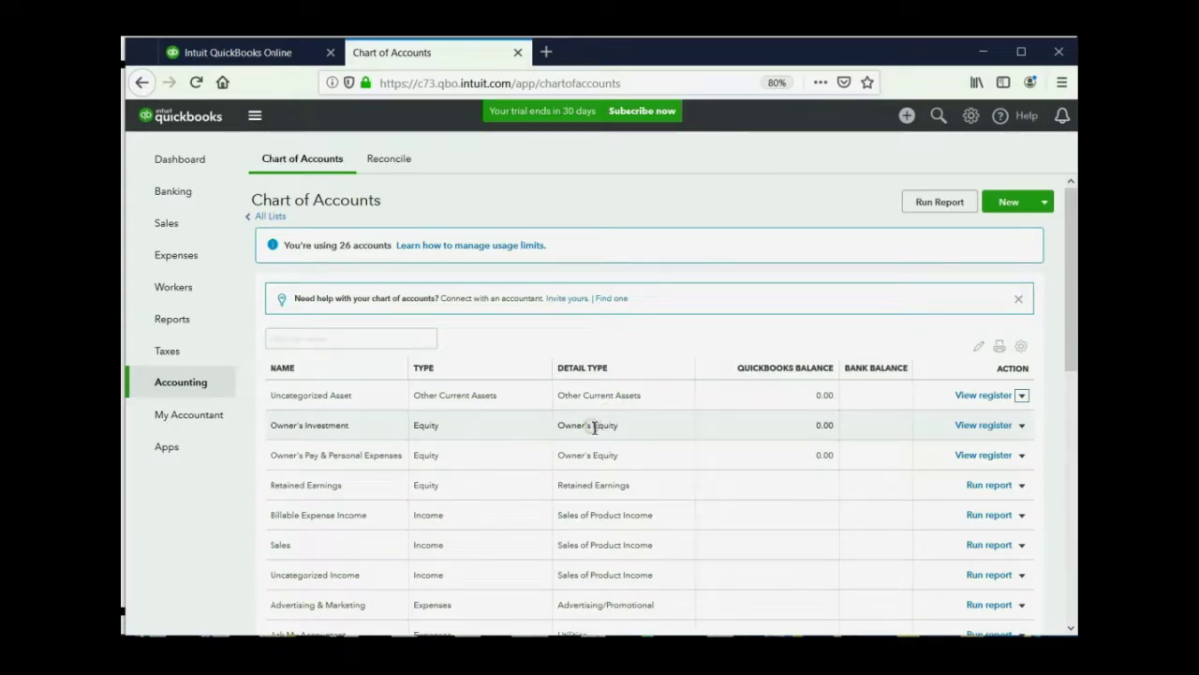
- Make the Owner's Investment equity account inactive in the chart of accounts
left_click(974, 427)
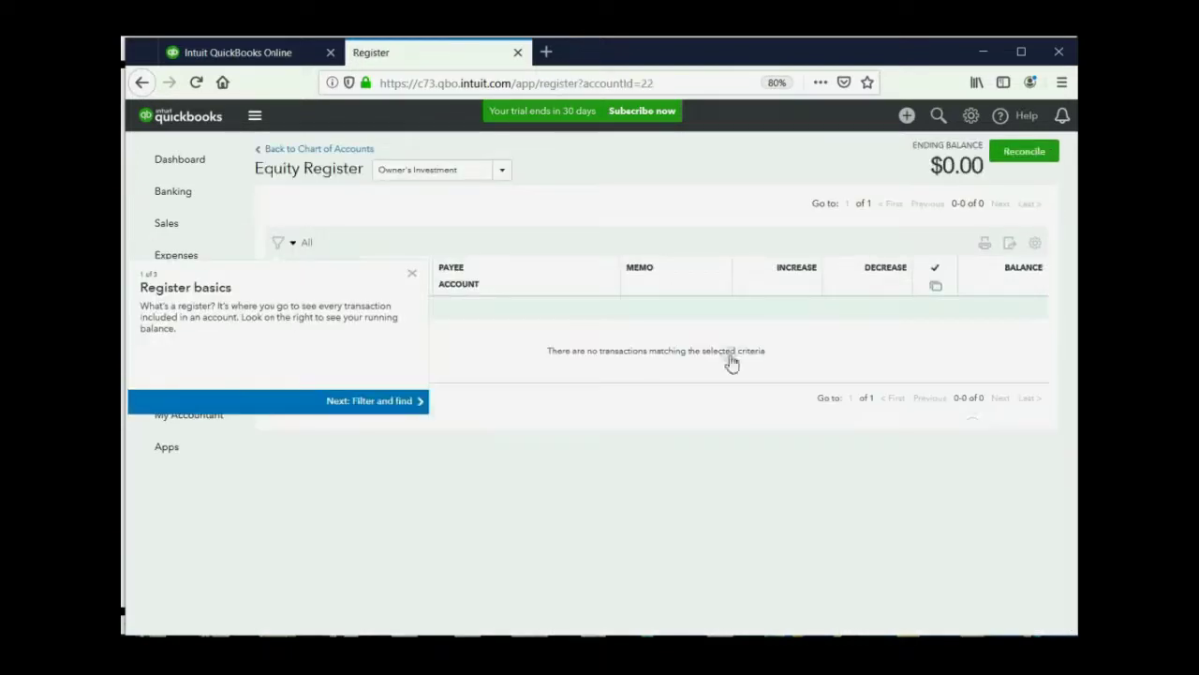
left_click(141, 83)
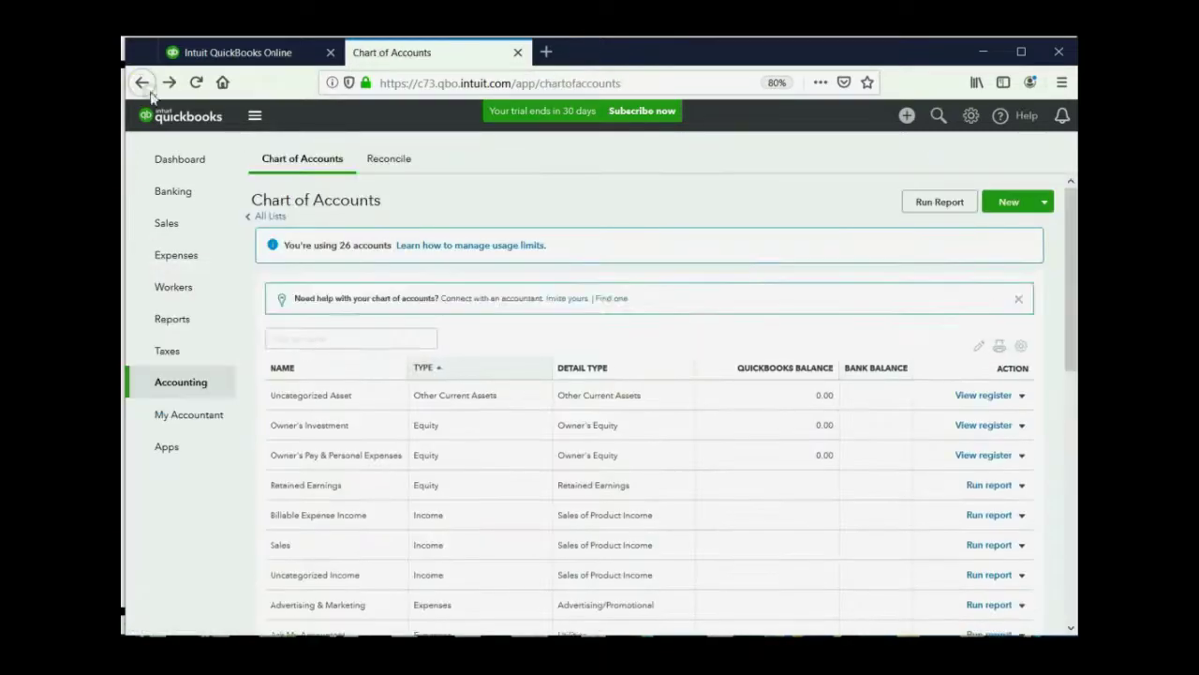
left_click(1022, 425)
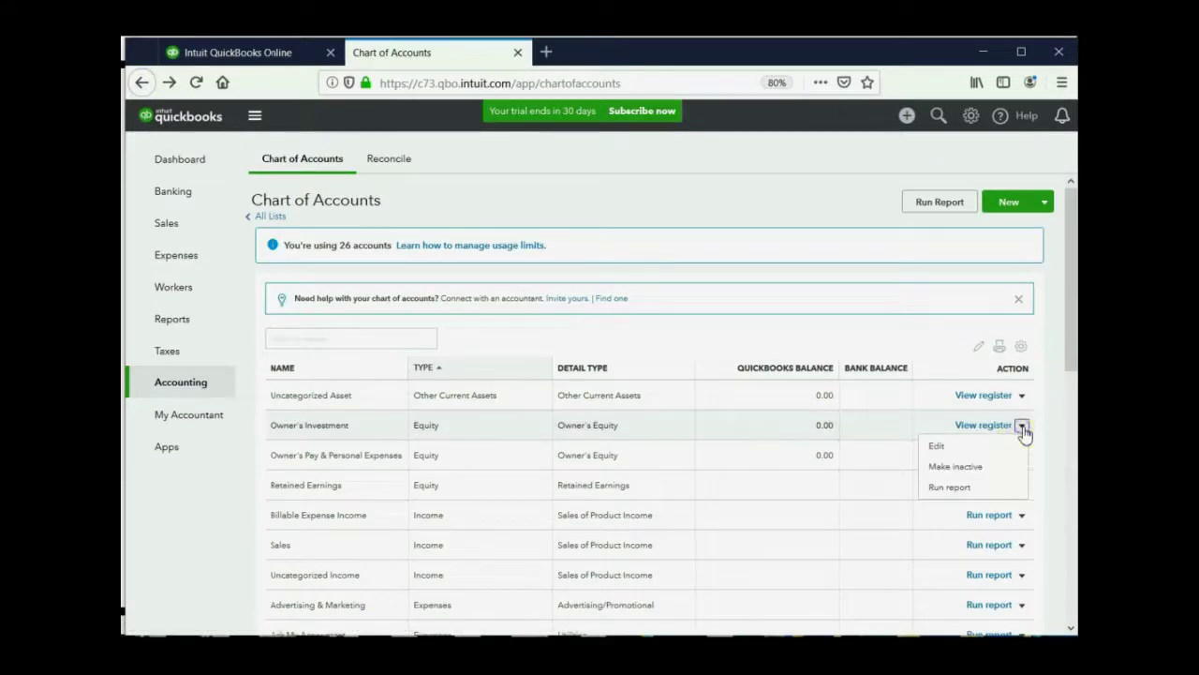
left_click(994, 464)
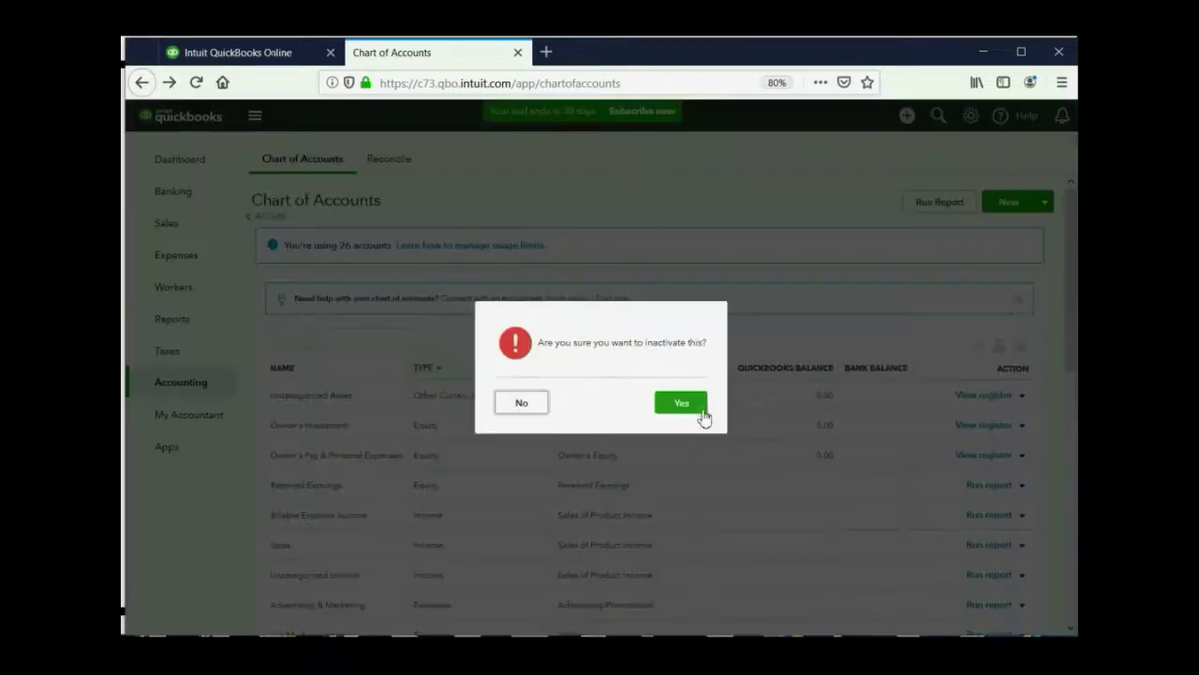
left_click(684, 410)
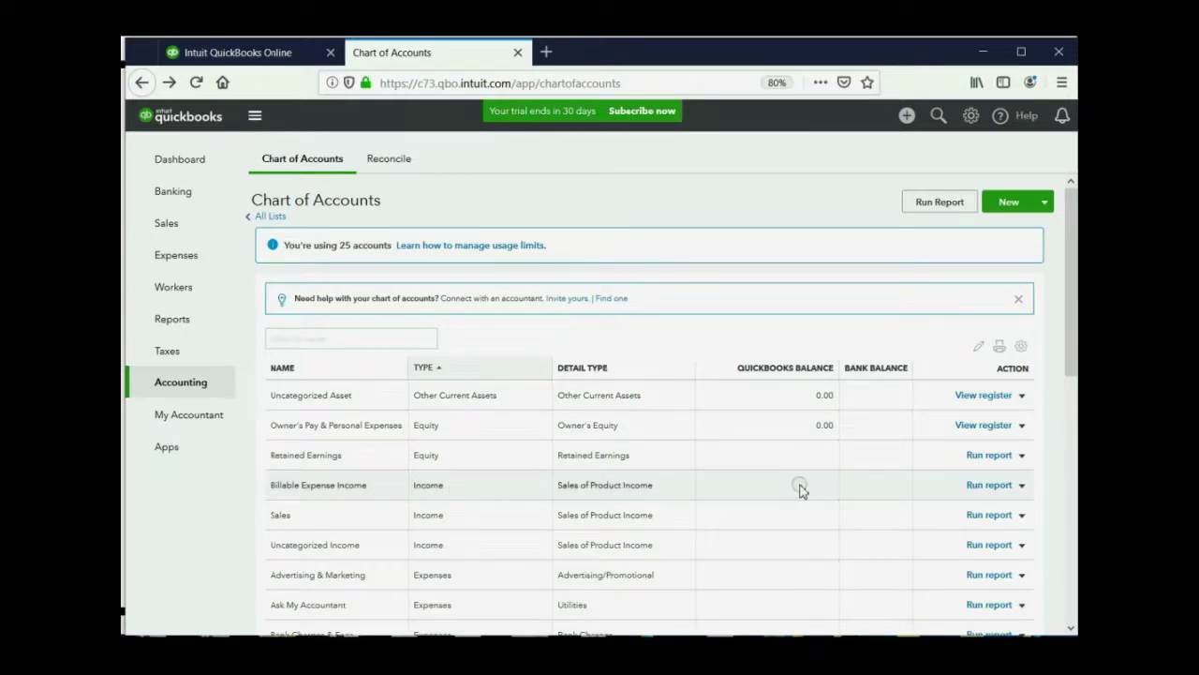
- Make the Billable Expense Income account inactive
left_click(1022, 487)
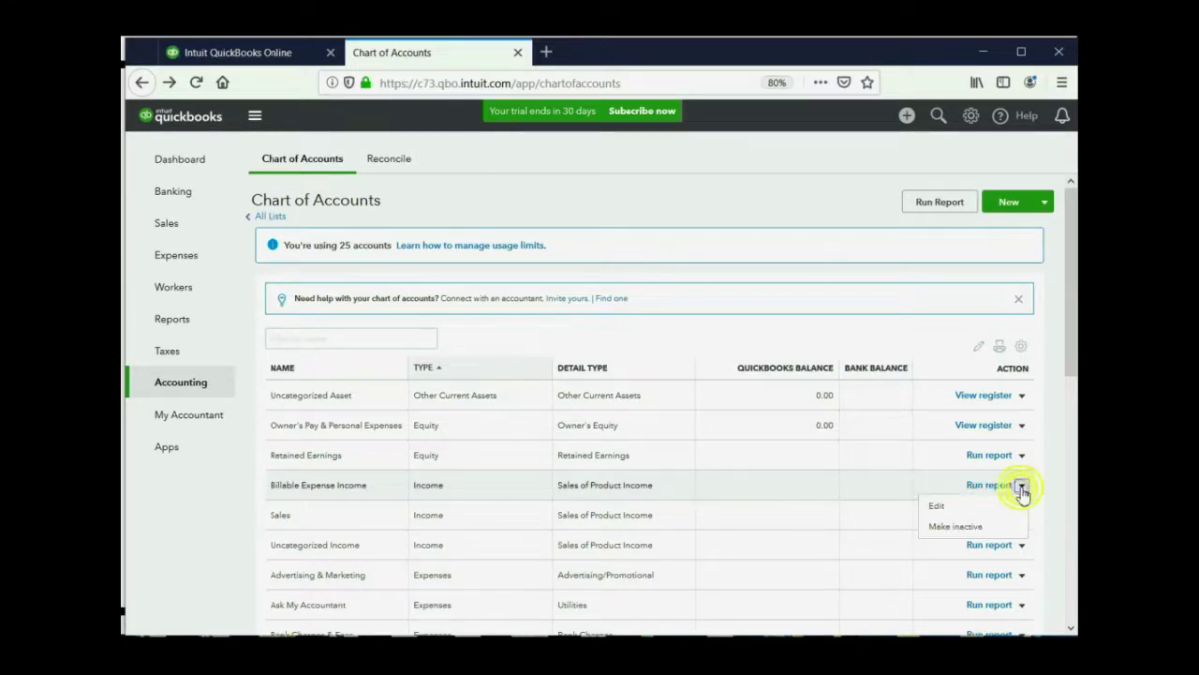
left_click(980, 527)
left_click(698, 404)
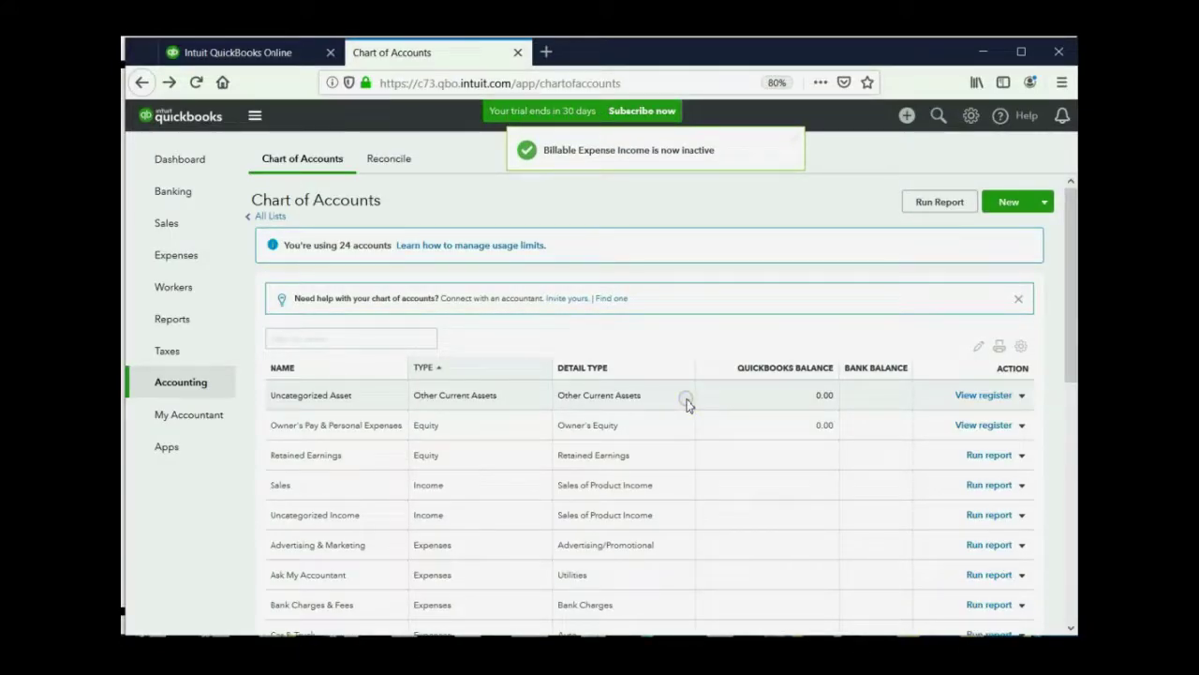
- Set the chart of accounts list to include inactive accounts and review the inactivated entries
scroll(687, 403, "down", 6)
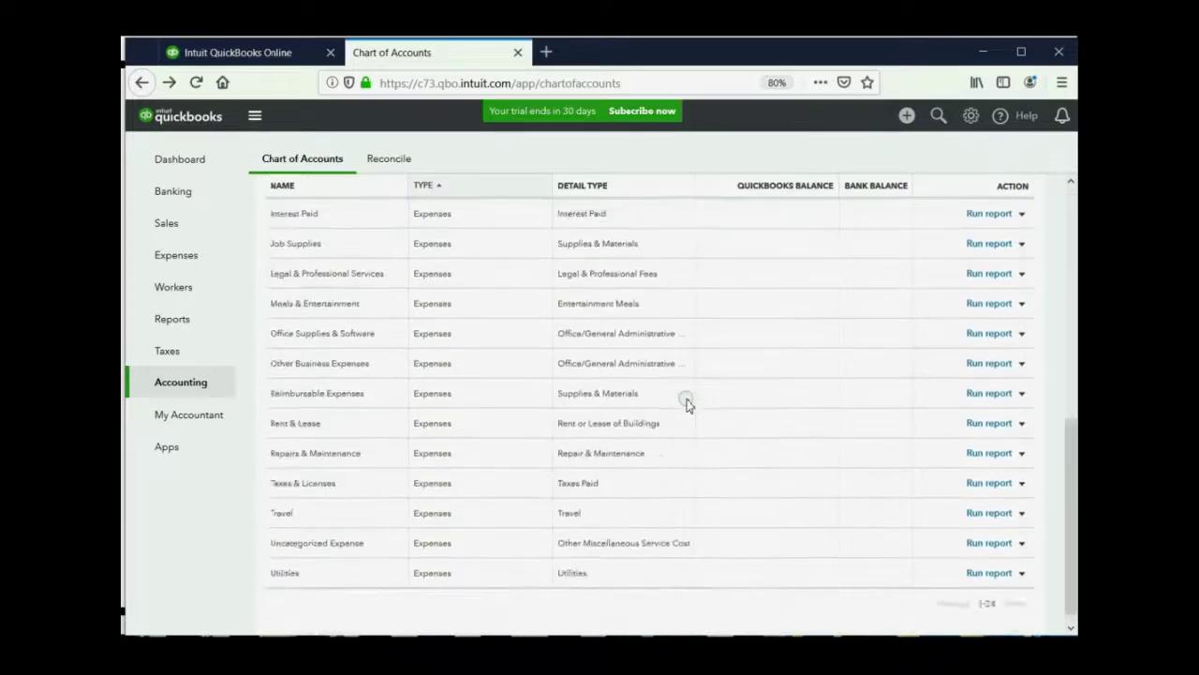
scroll(686, 403, "up", 8)
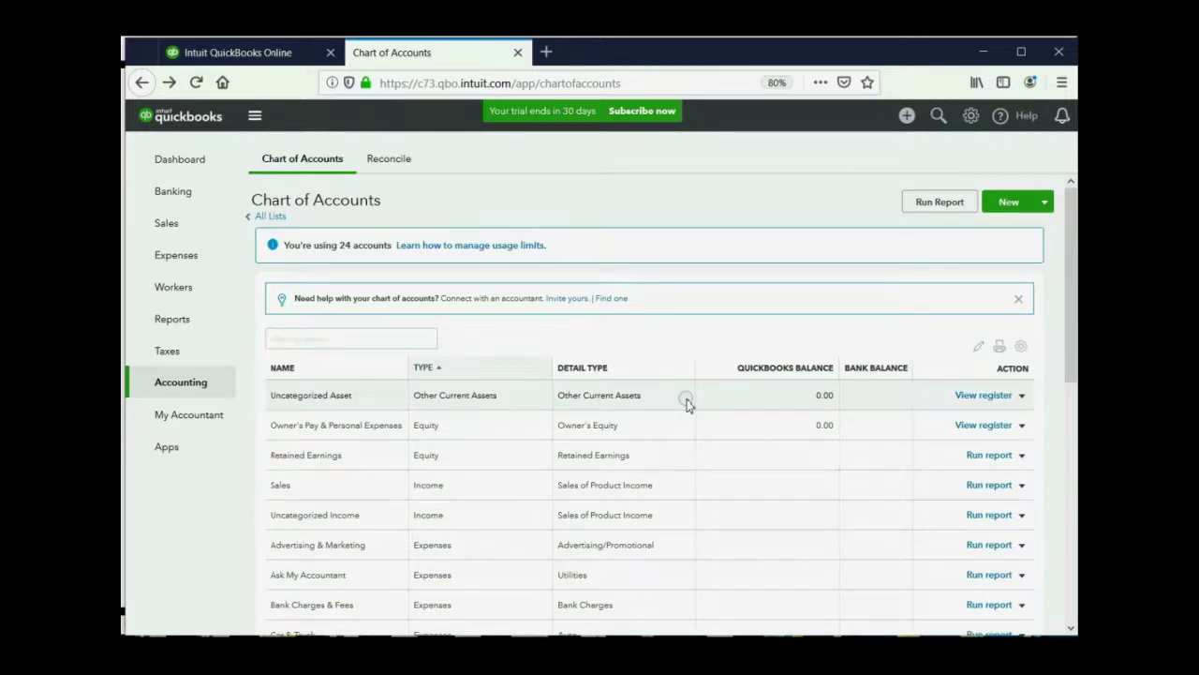
left_click(1020, 347)
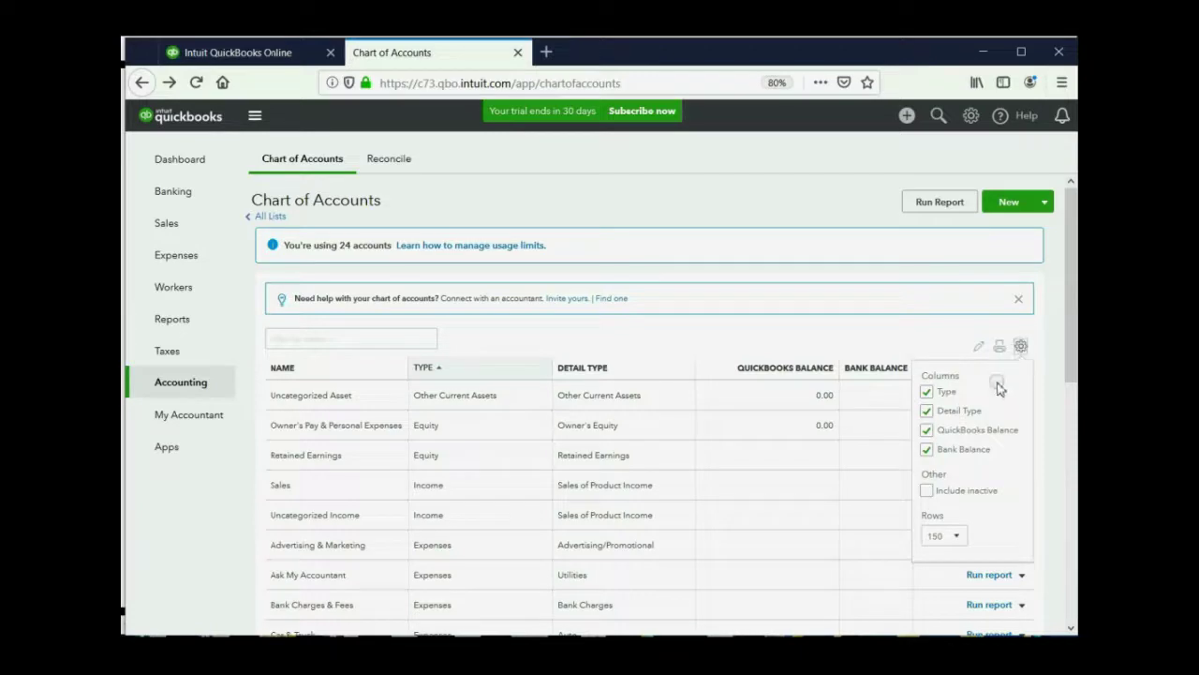
left_click(928, 491)
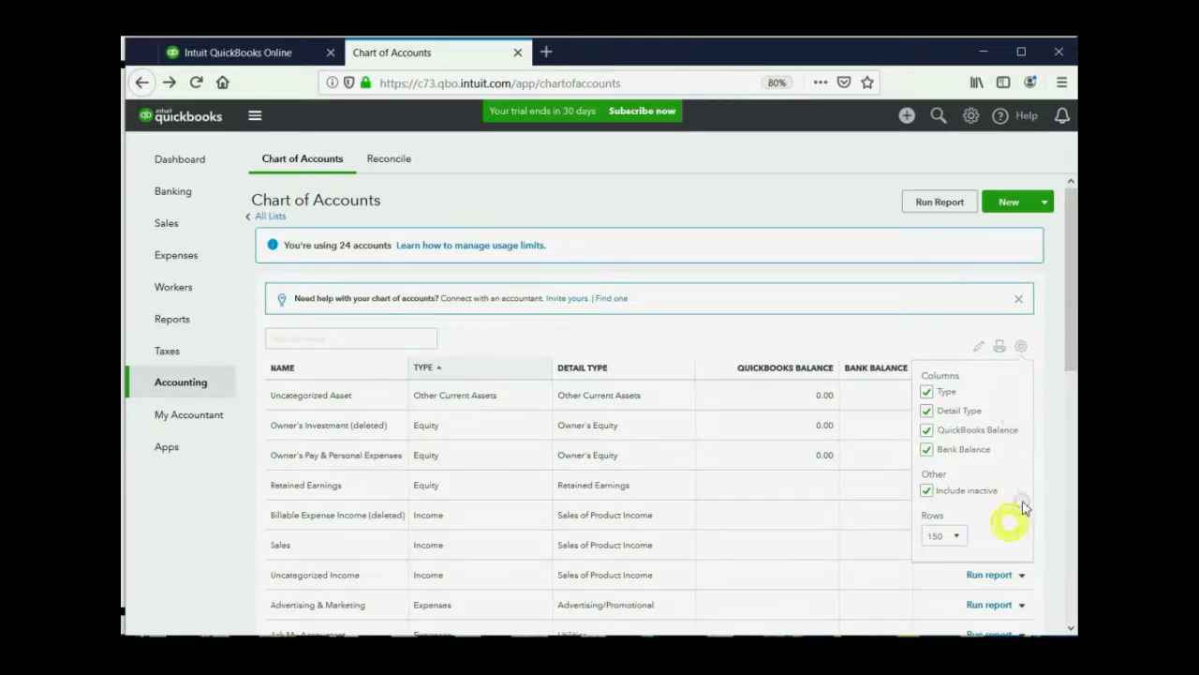
left_click(486, 398)
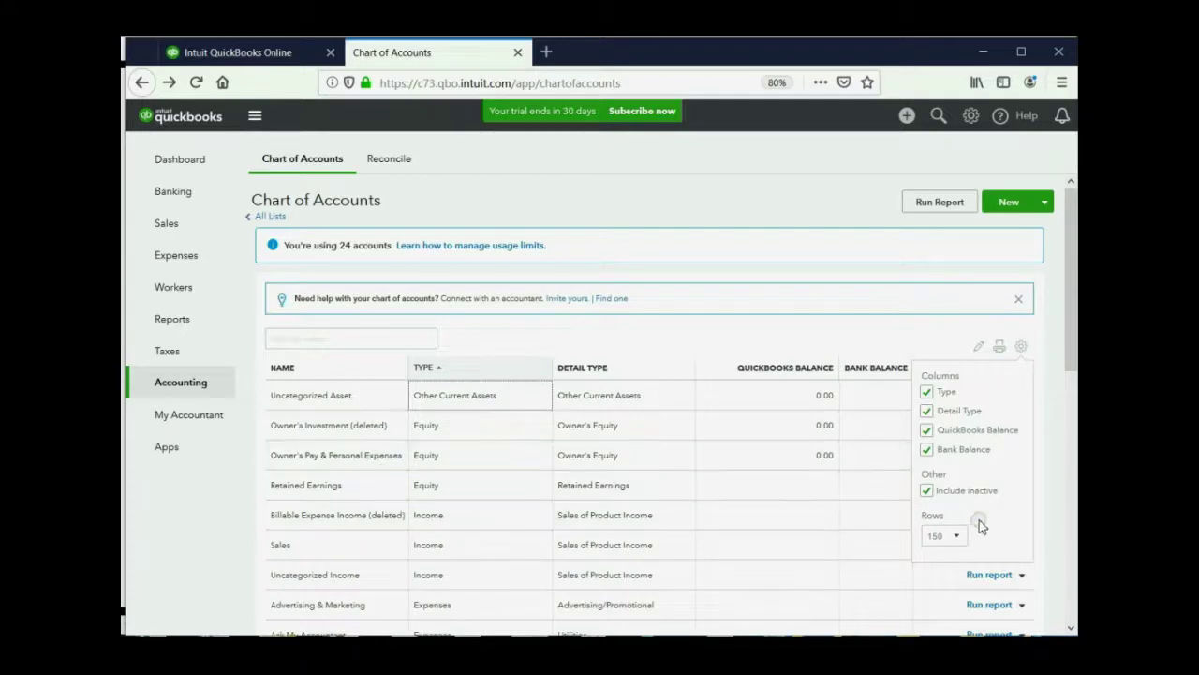
scroll(1050, 450, "down", 2)
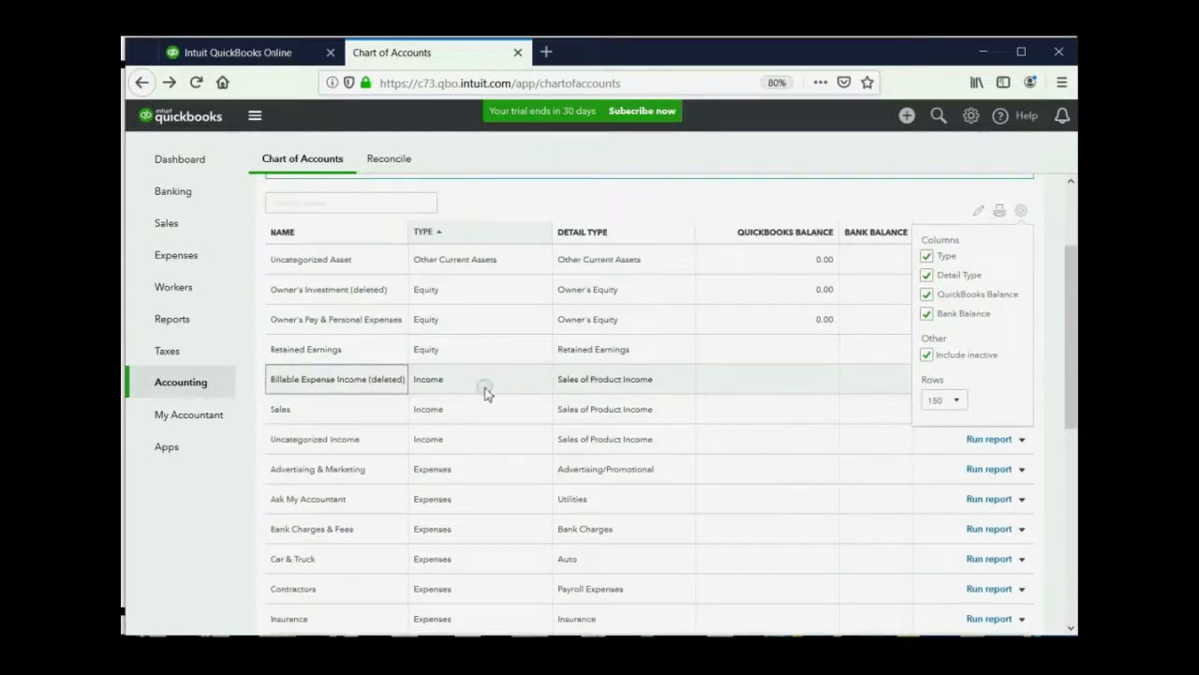
- Exclude inactive accounts from the chart of accounts list
double_click(454, 378)
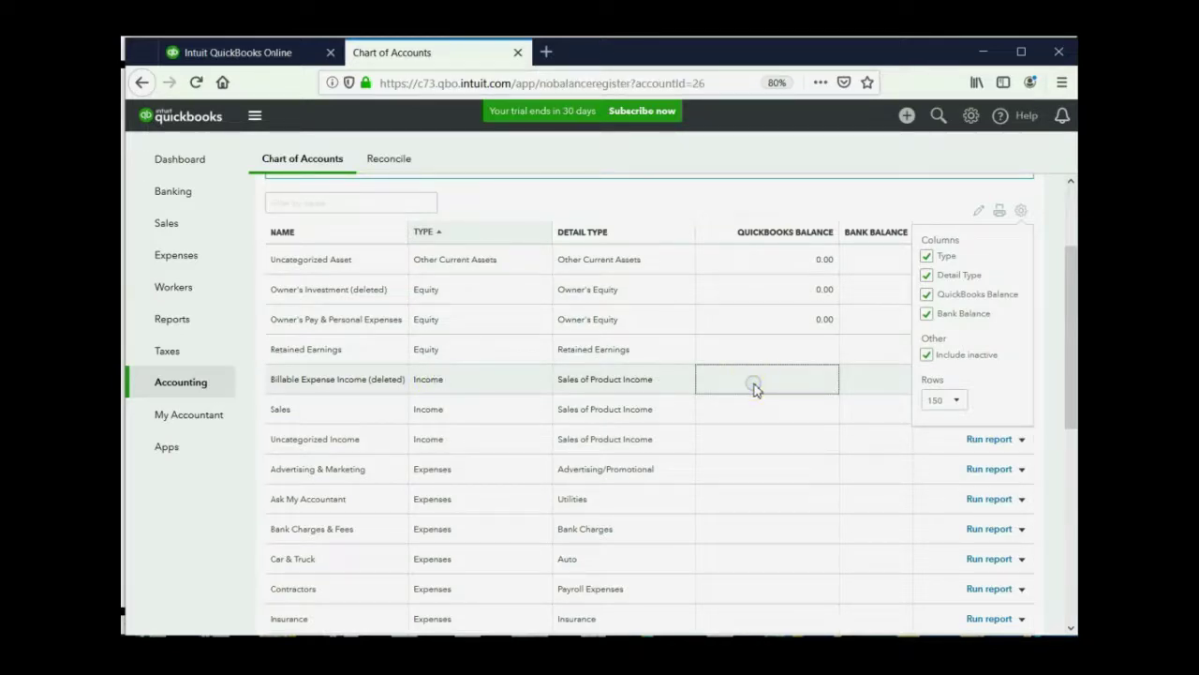
left_click(926, 354)
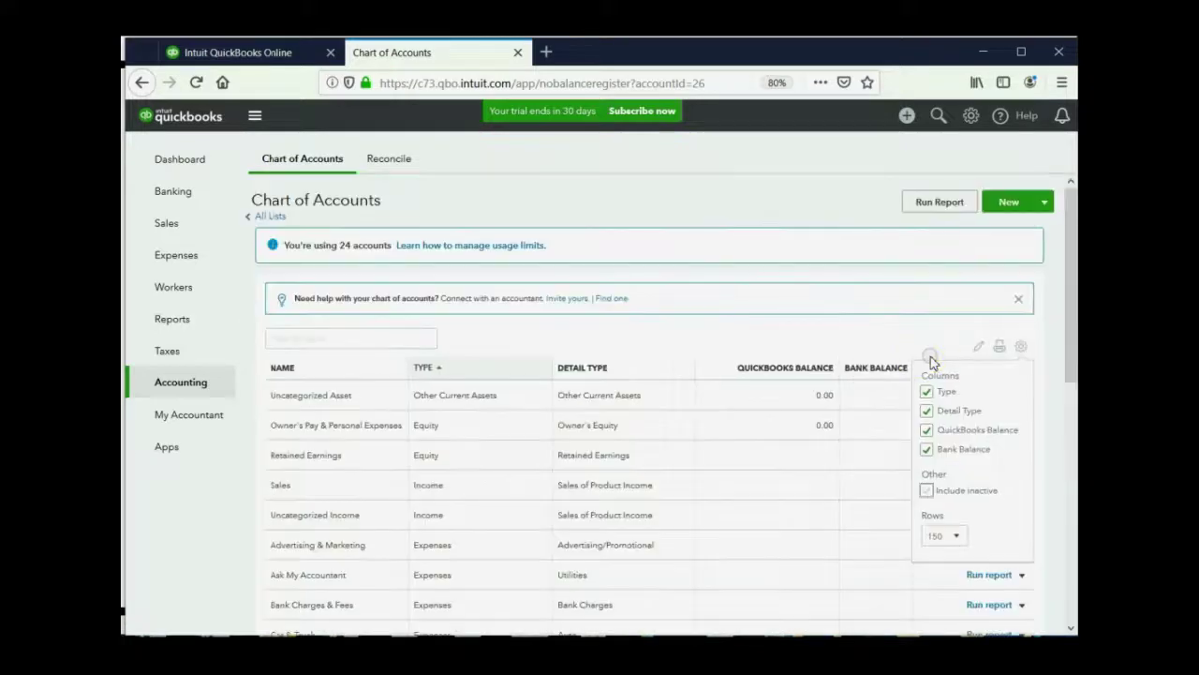
left_click(773, 236)
- Try to make the Sales income account inactive
left_click_drag(1070, 336, 1069, 405)
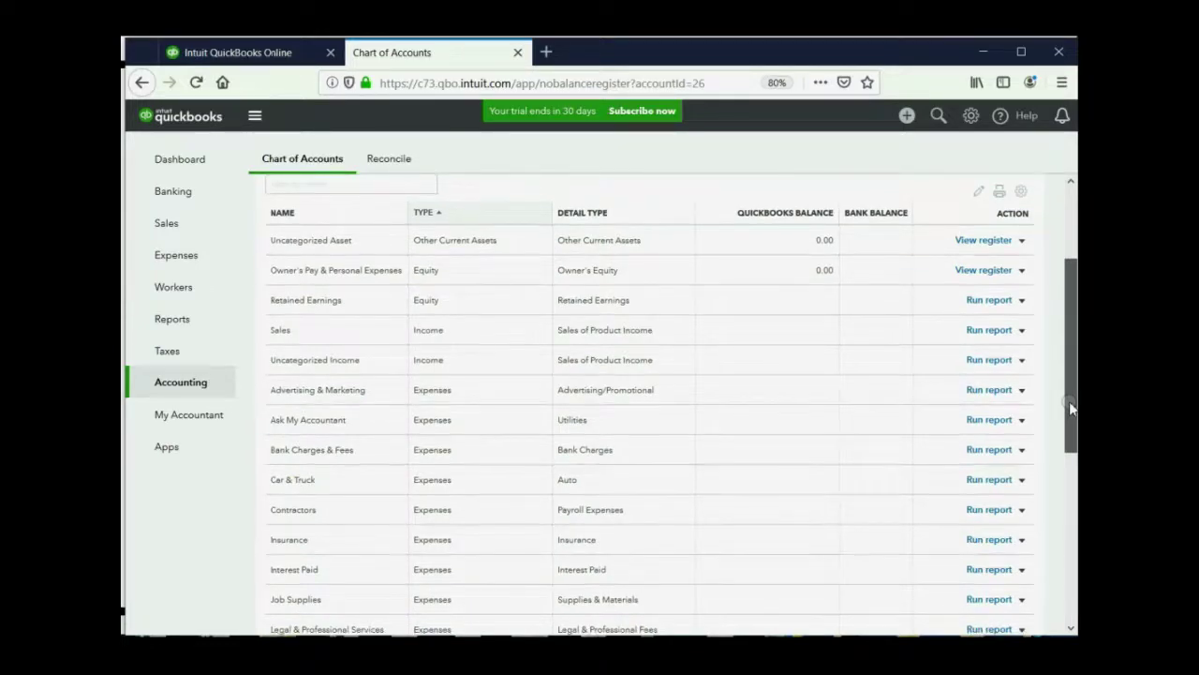
mouse_move(1069, 401)
left_mouse_down()
mouse_move(1069, 412)
mouse_move(1060, 379)
left_mouse_up()
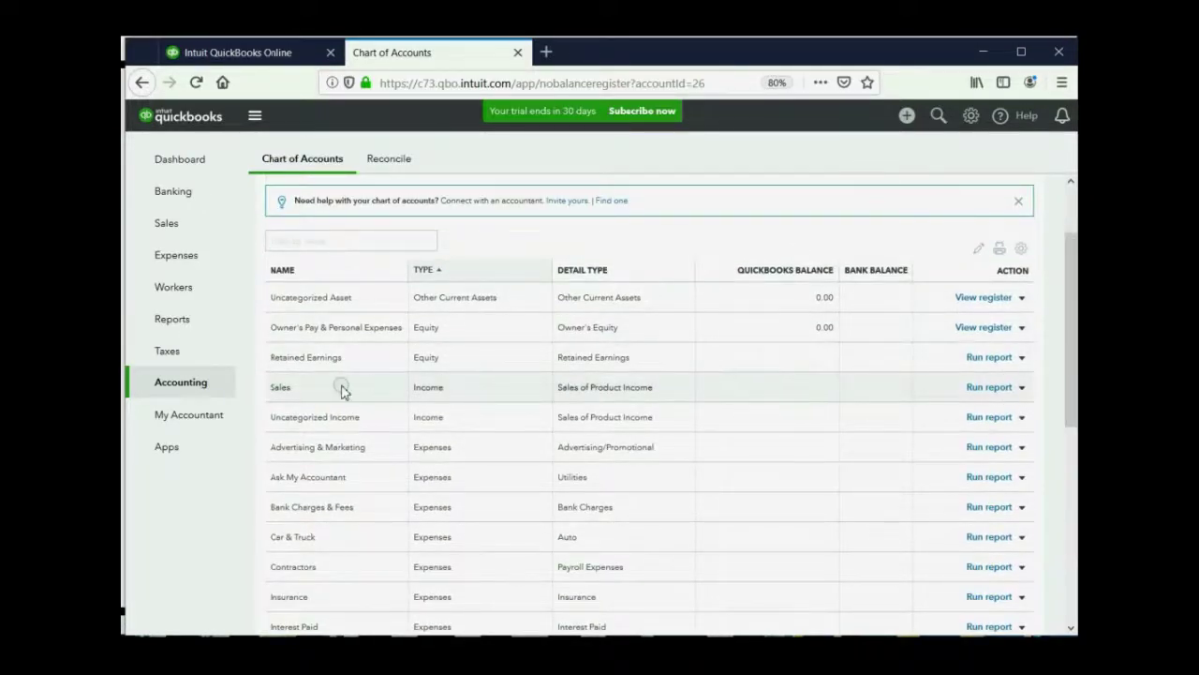
left_click(1021, 387)
left_click(1010, 428)
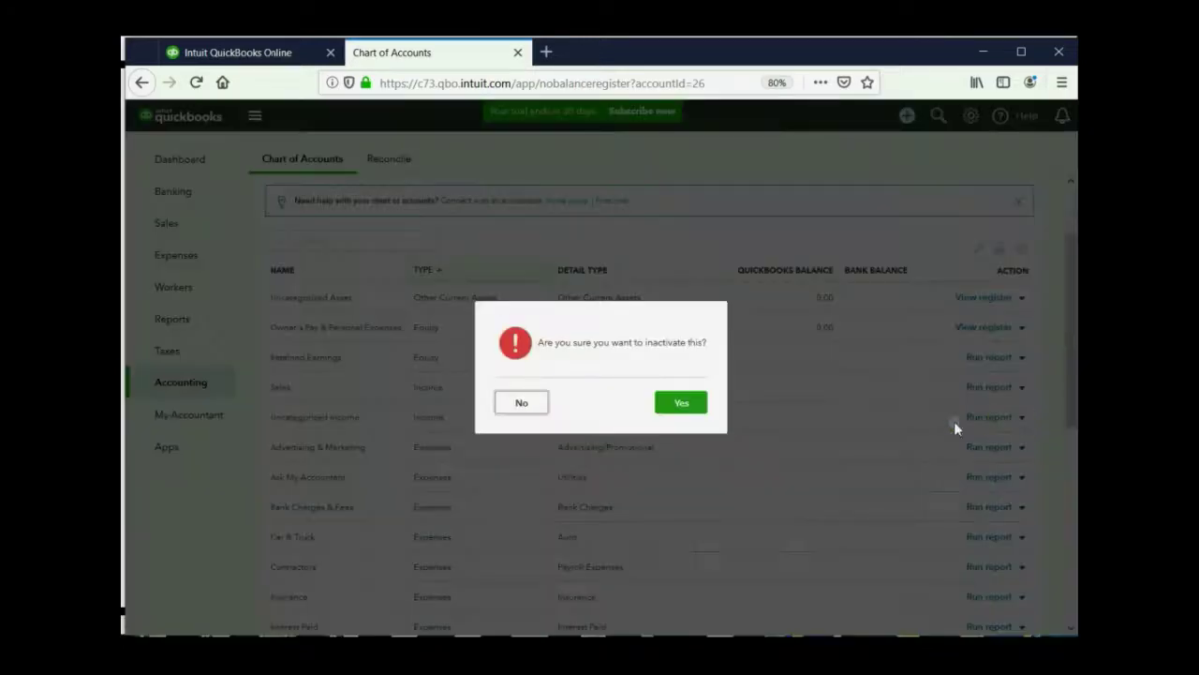
left_click(695, 411)
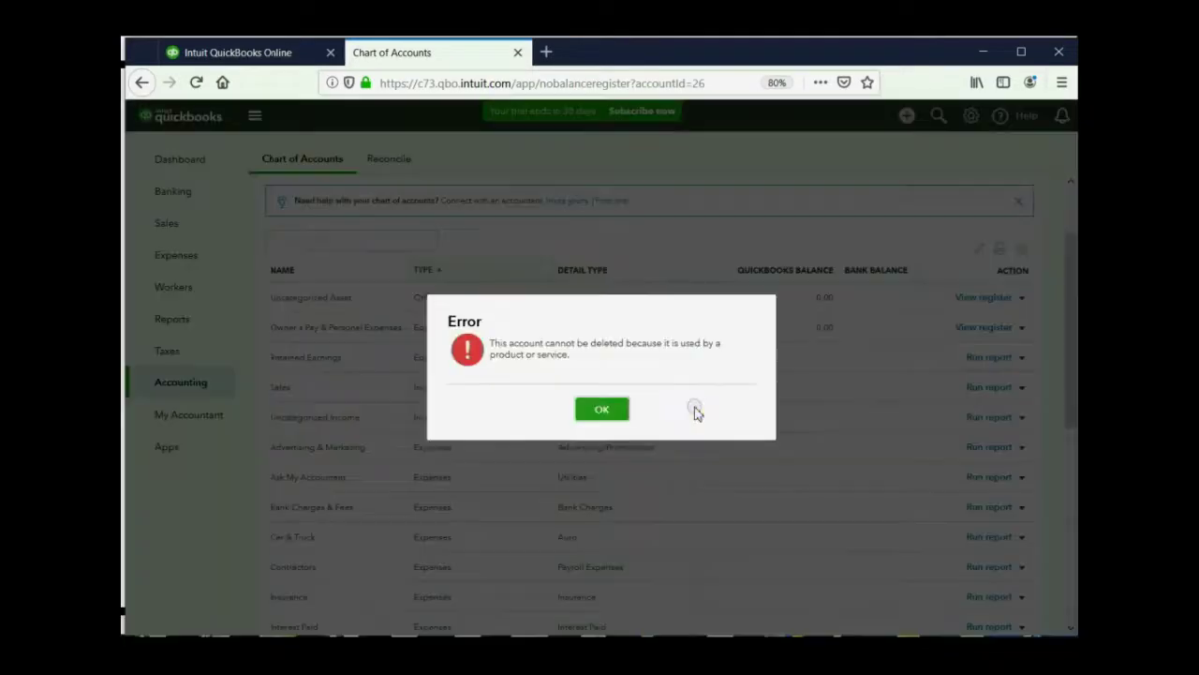
left_click(601, 412)
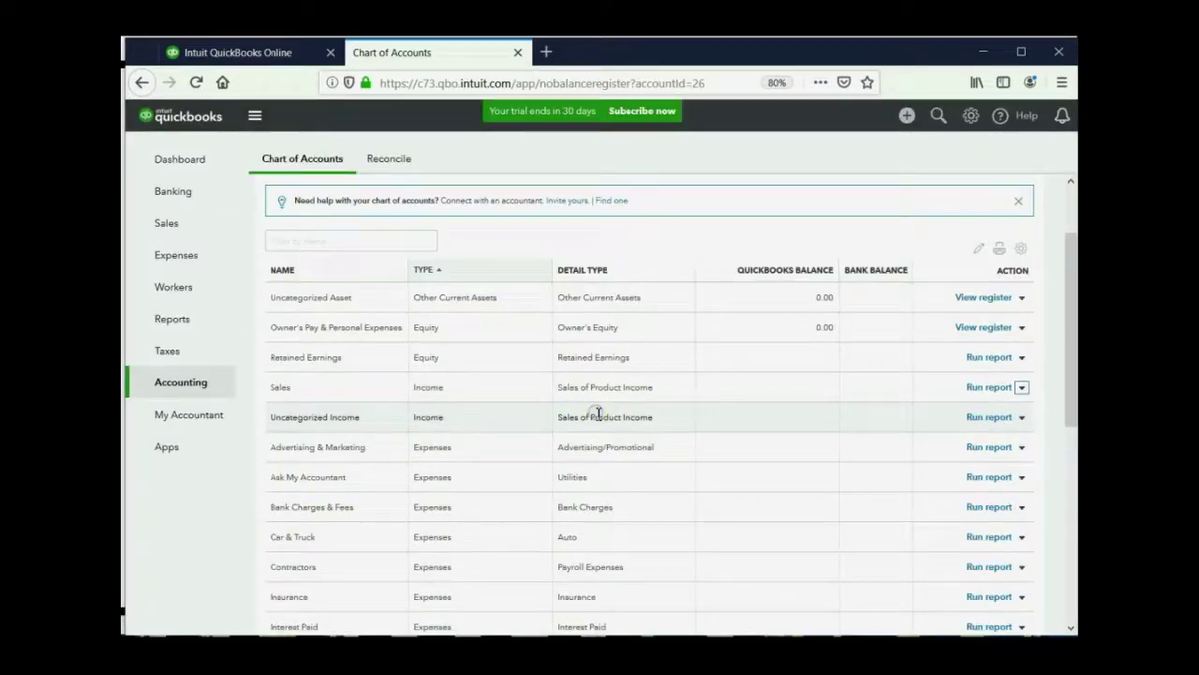
- Try to make the Uncategorized Income account inactive
left_click(1022, 418)
left_click(965, 458)
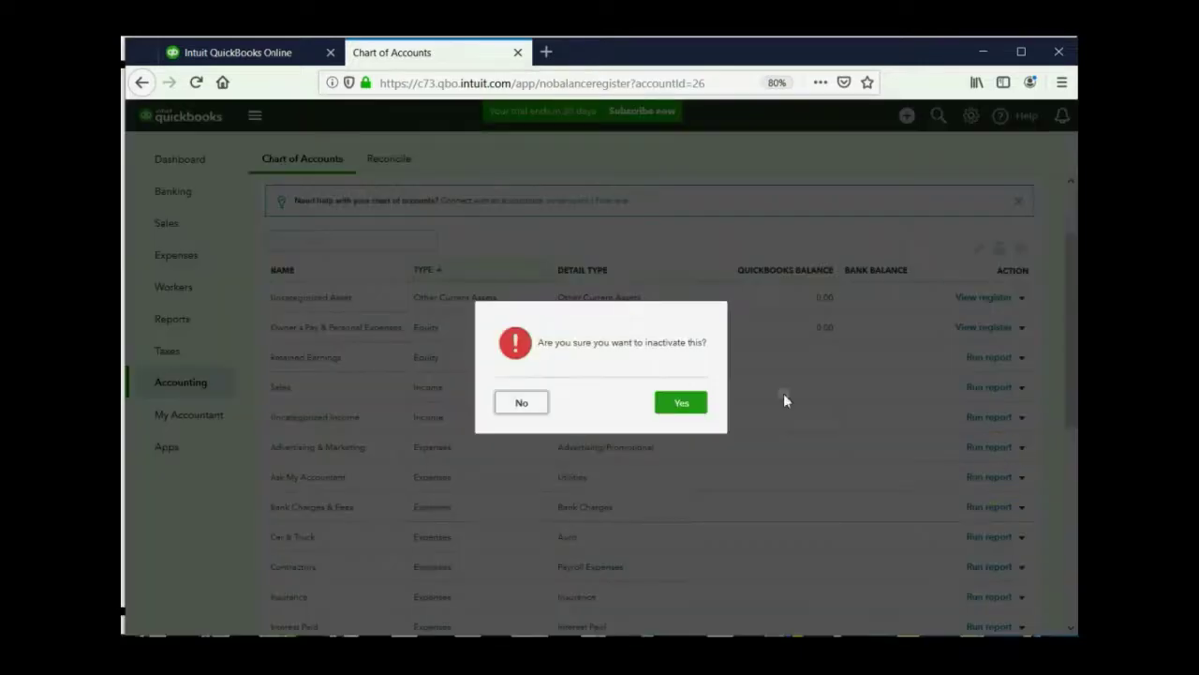
left_click(667, 408)
left_click(611, 410)
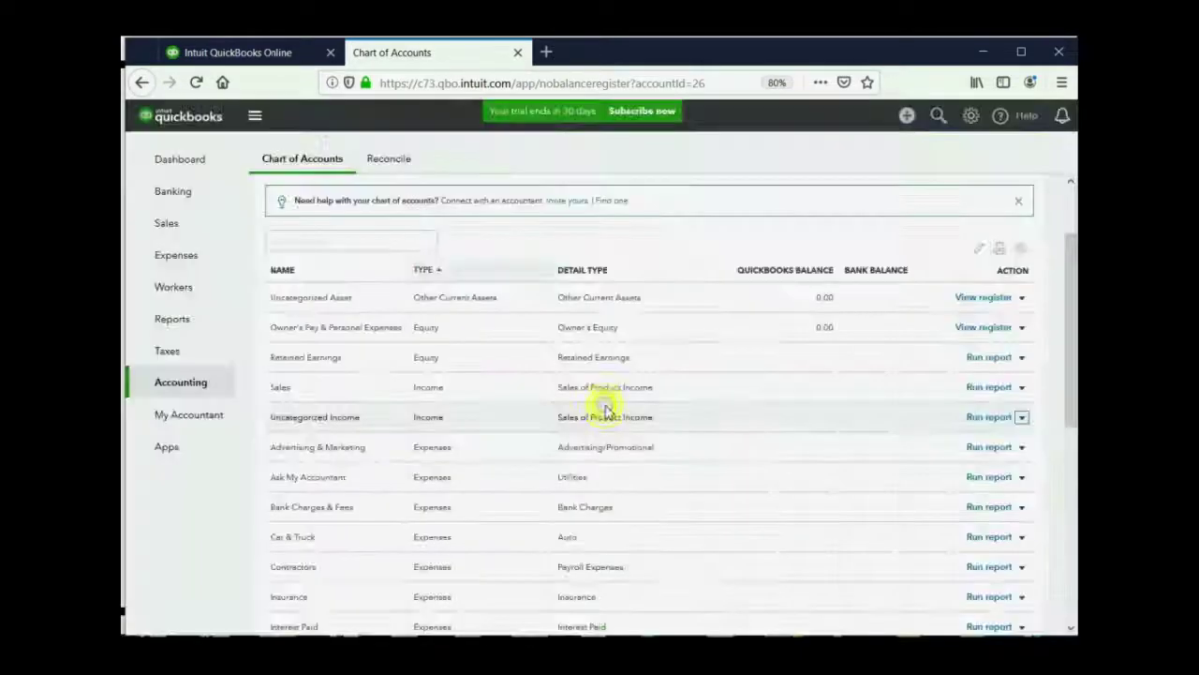
- Make the Advertising & Marketing expense account inactive
scroll(594, 404, "down", 2)
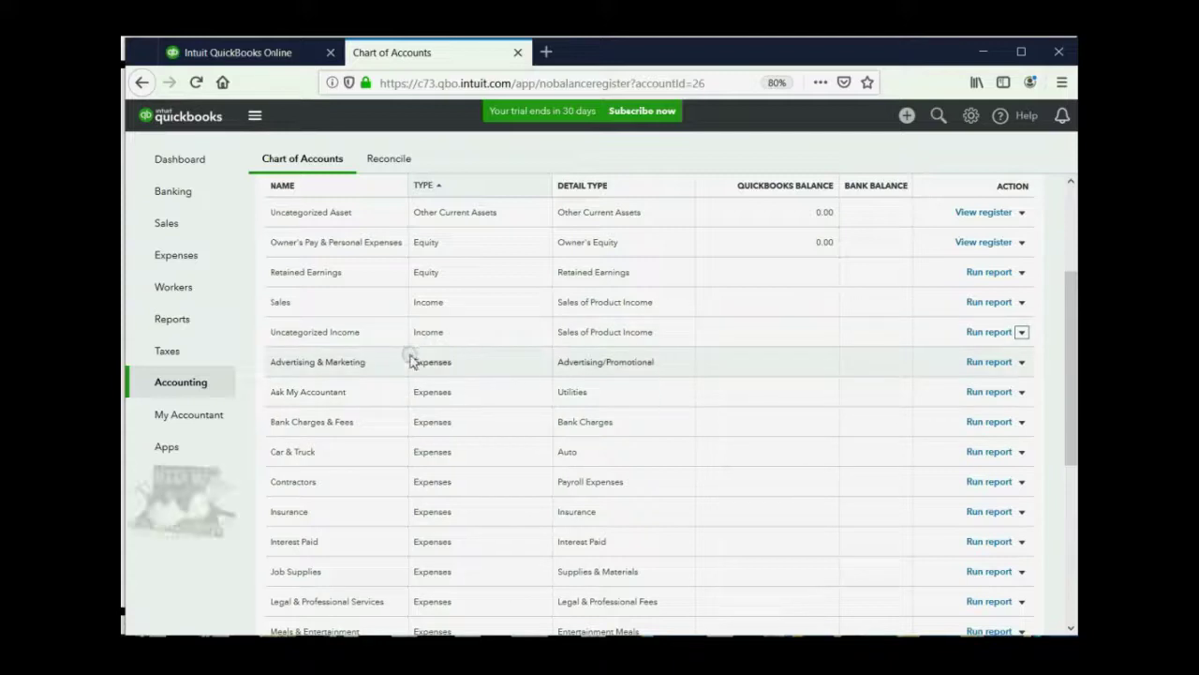
left_click(1023, 363)
left_click(999, 403)
left_click(684, 402)
- Make the Bank Charges & Fees expense account inactive
scroll(656, 397, "down", 4)
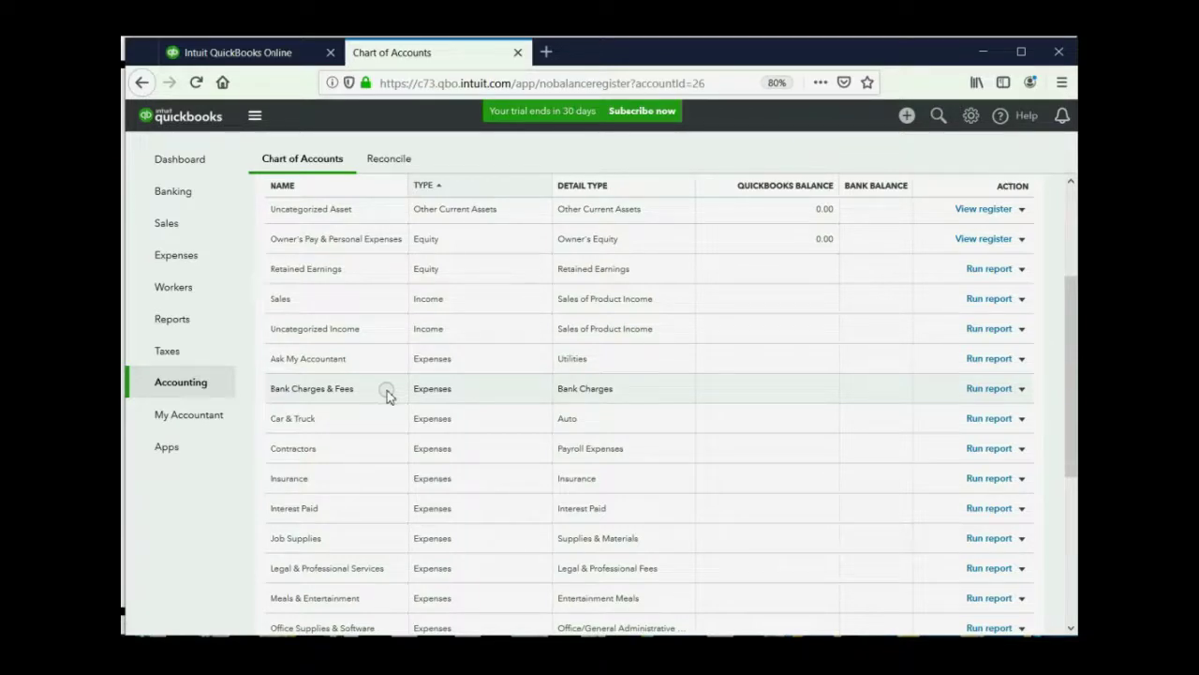
left_click(1022, 388)
left_click(992, 428)
left_click(699, 402)
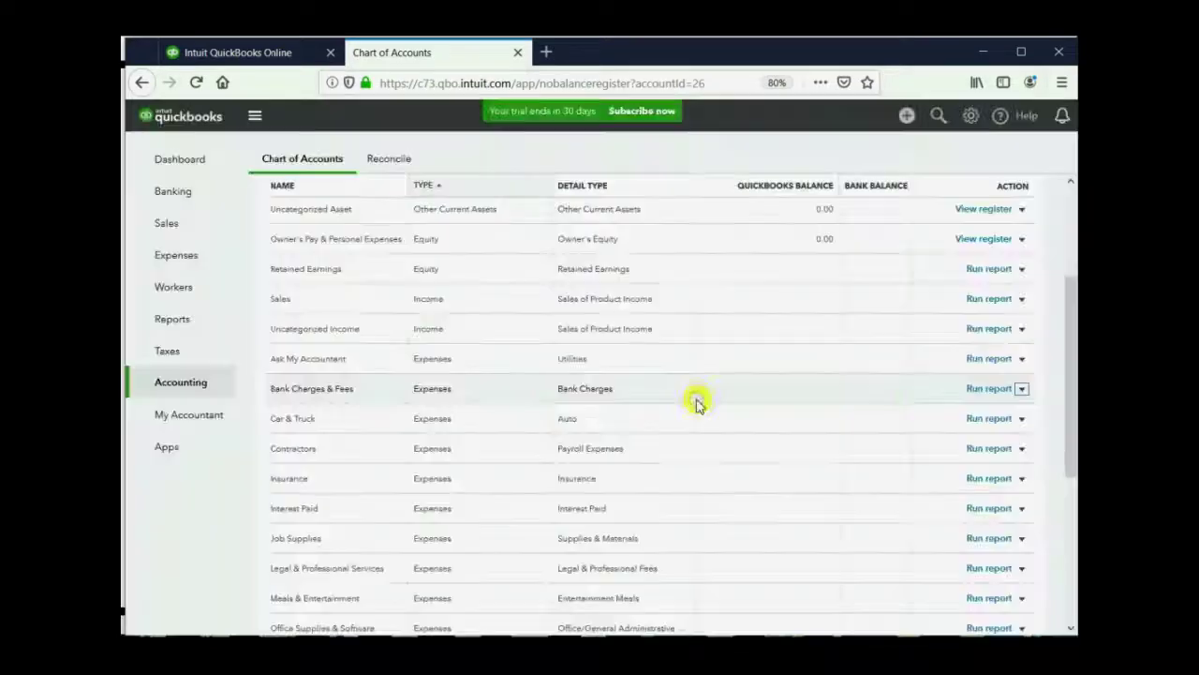
- Make the Car & Truck expense account inactive
scroll(695, 402, "down", 3)
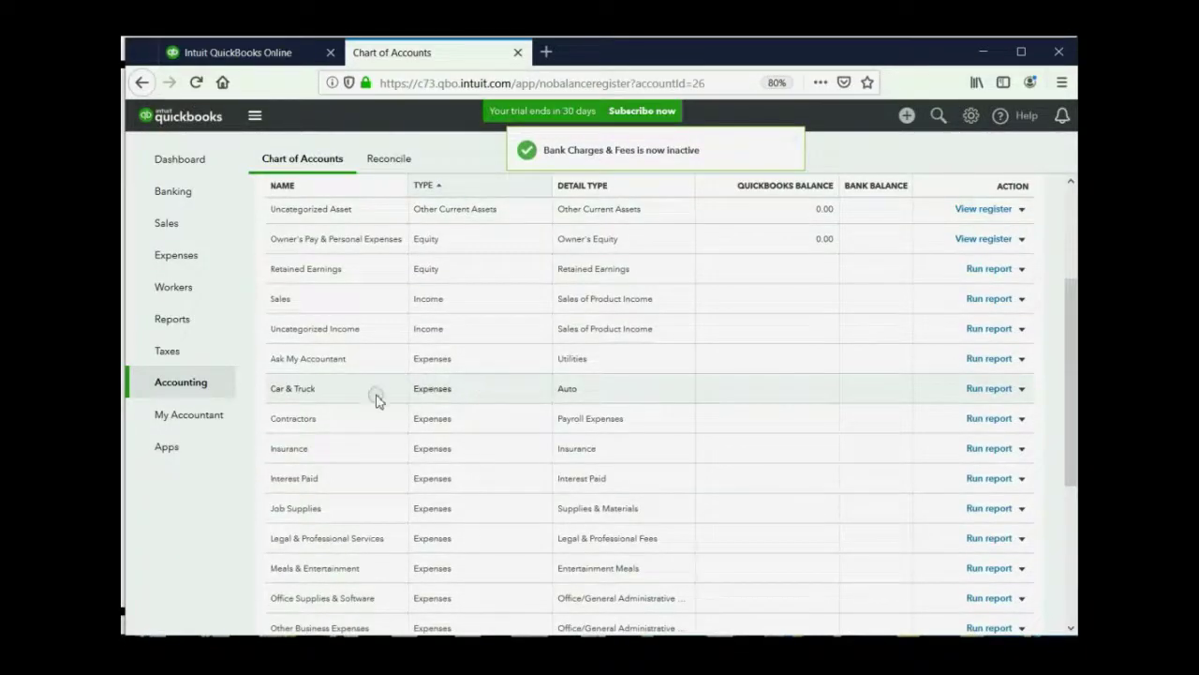
left_click(1021, 388)
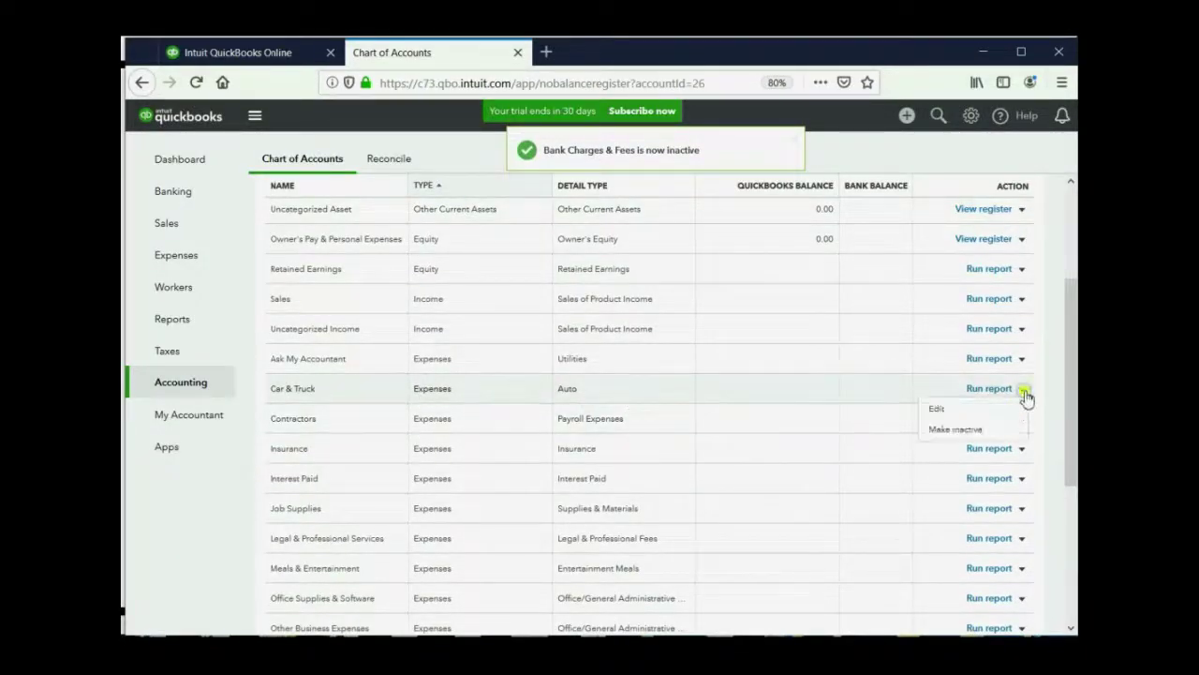
left_click(984, 428)
left_click(693, 401)
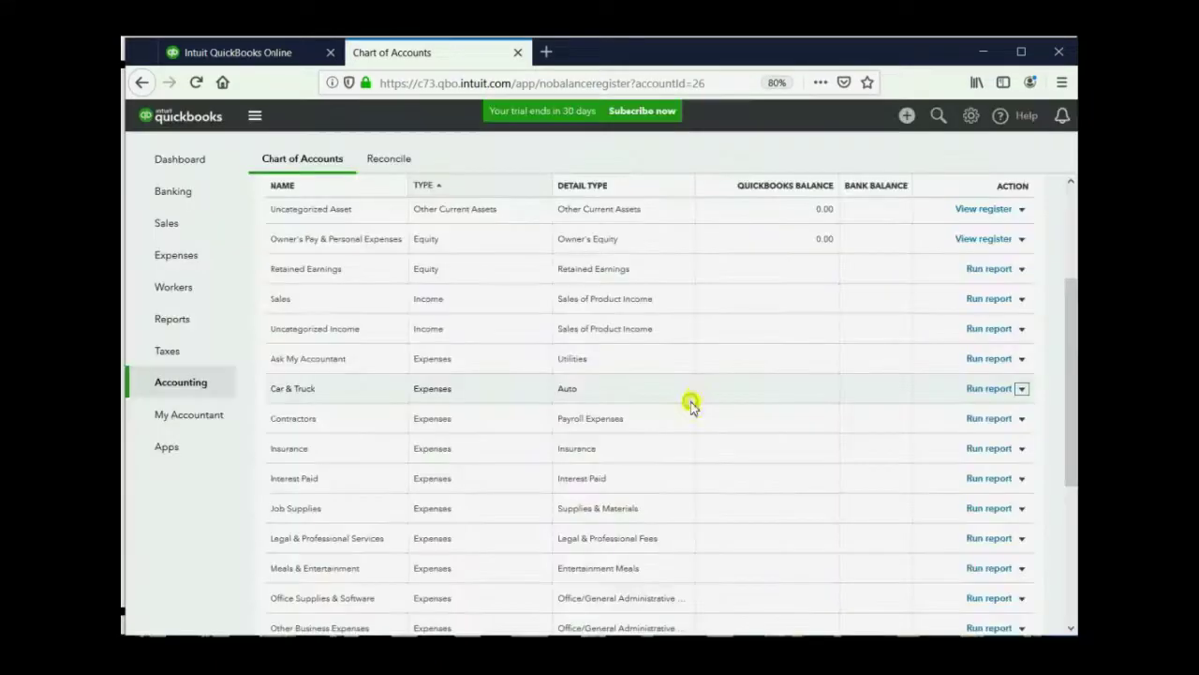
- Make the Job Supplies expense account inactive
scroll(668, 400, "down", 3)
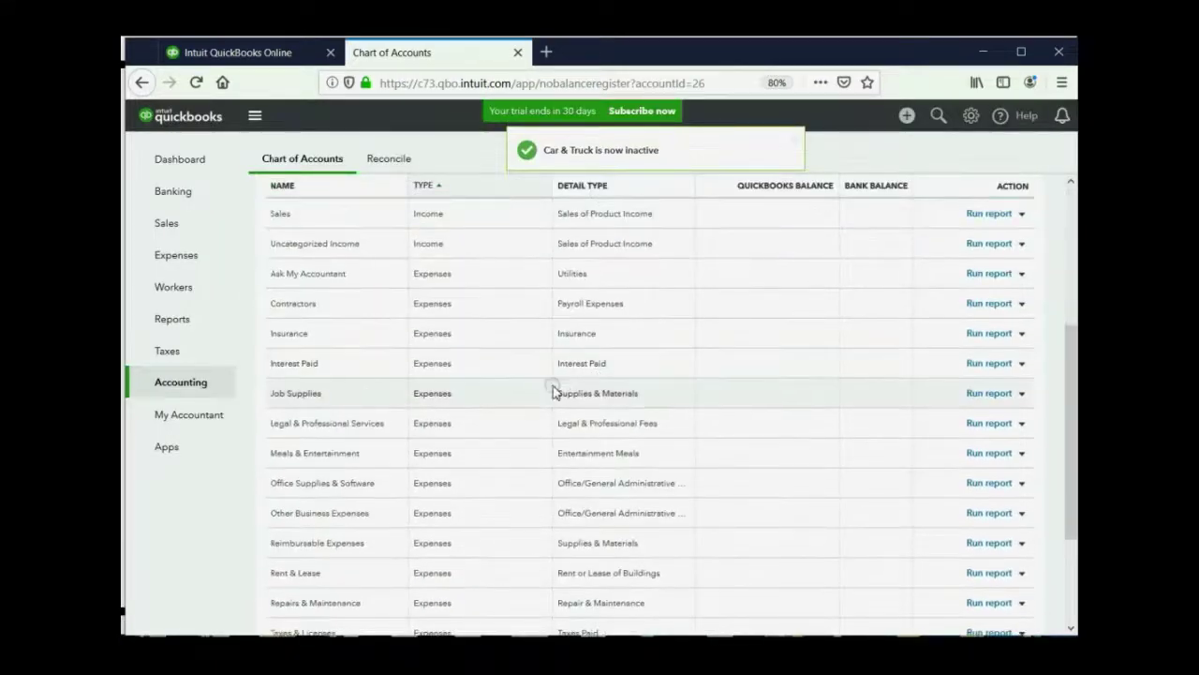
left_click(1021, 394)
left_click(977, 435)
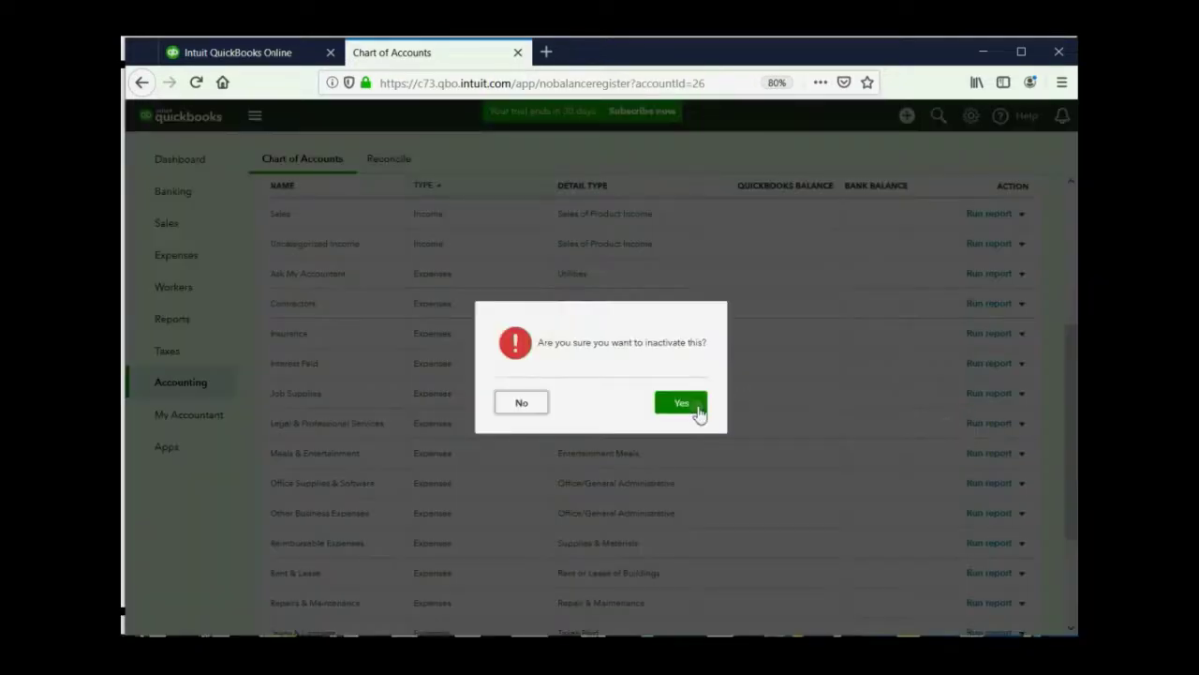
left_click(693, 406)
- Make the Rent & Lease expense account inactive
scroll(693, 406, "down", 5)
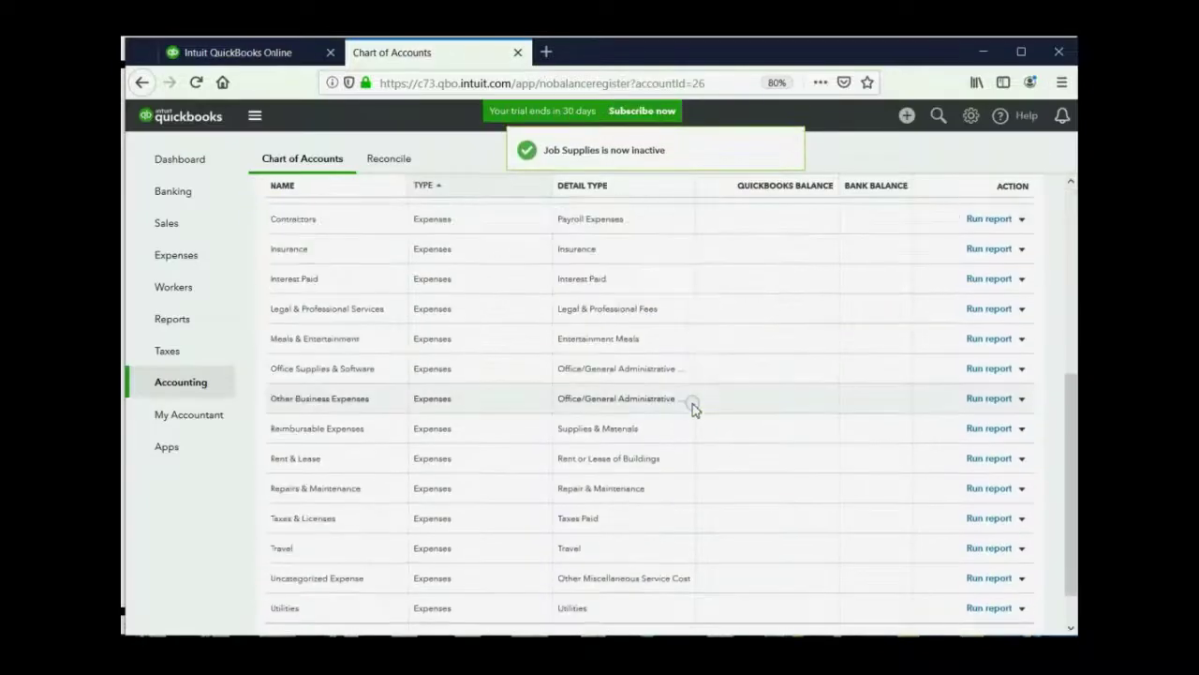
left_click(1021, 460)
left_click(958, 497)
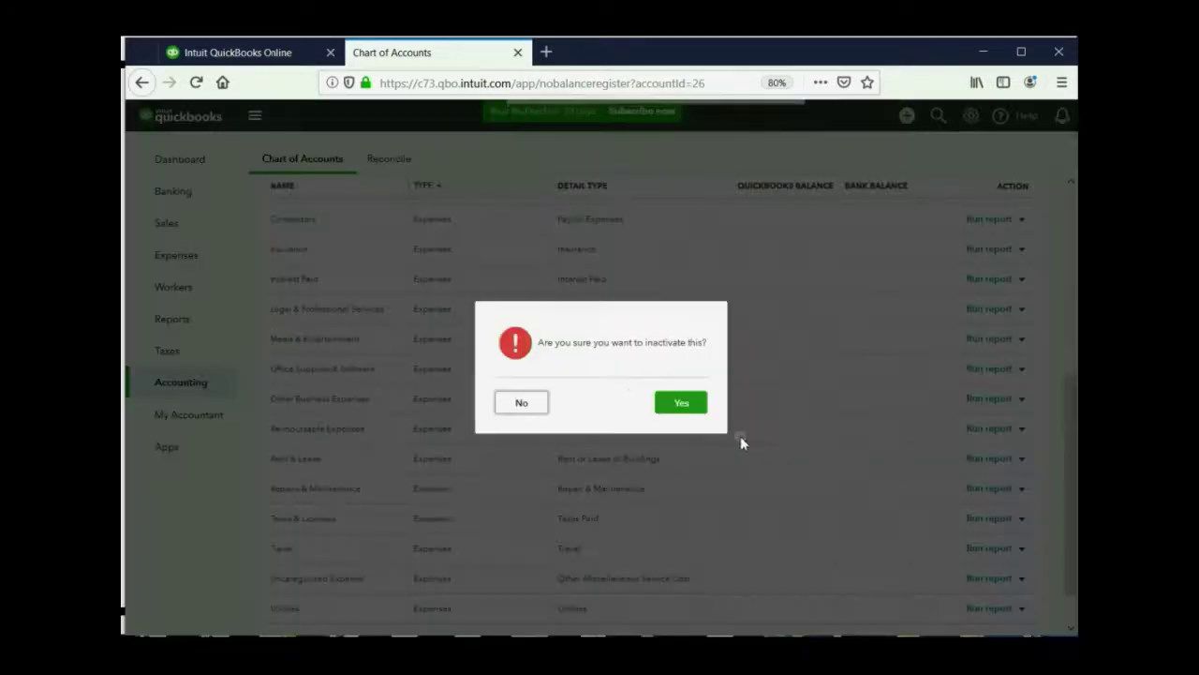
left_click(685, 400)
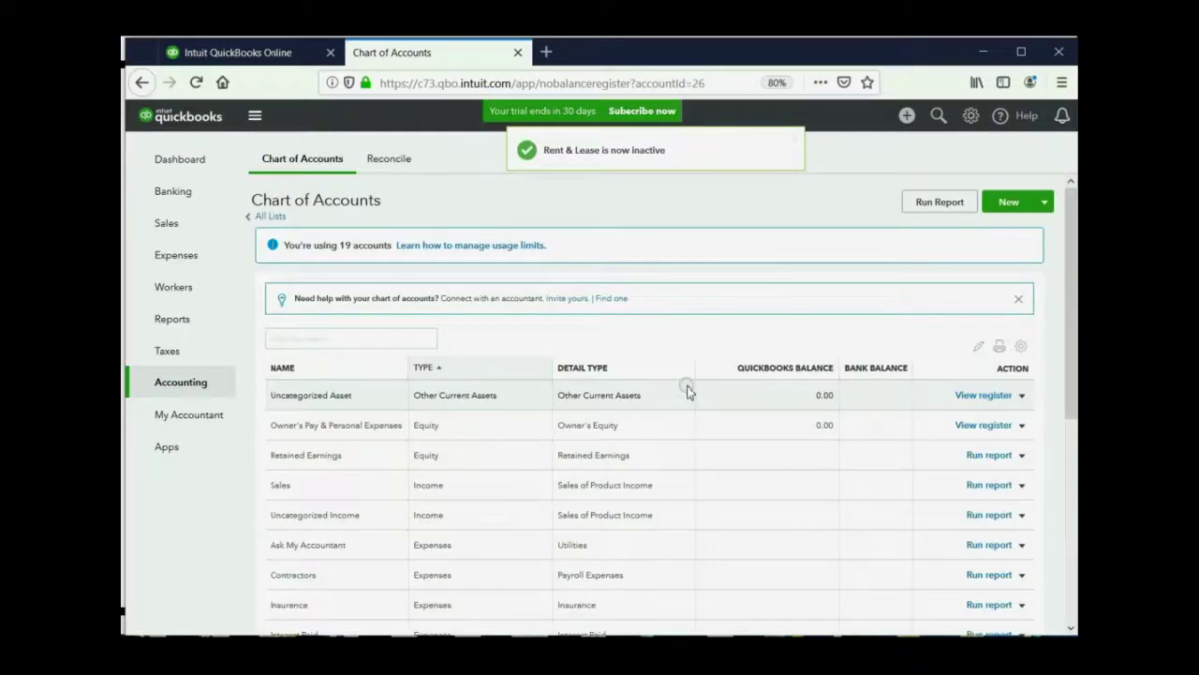
- Set the chart of accounts list to include inactive accounts again
scroll(686, 392, "down", 2)
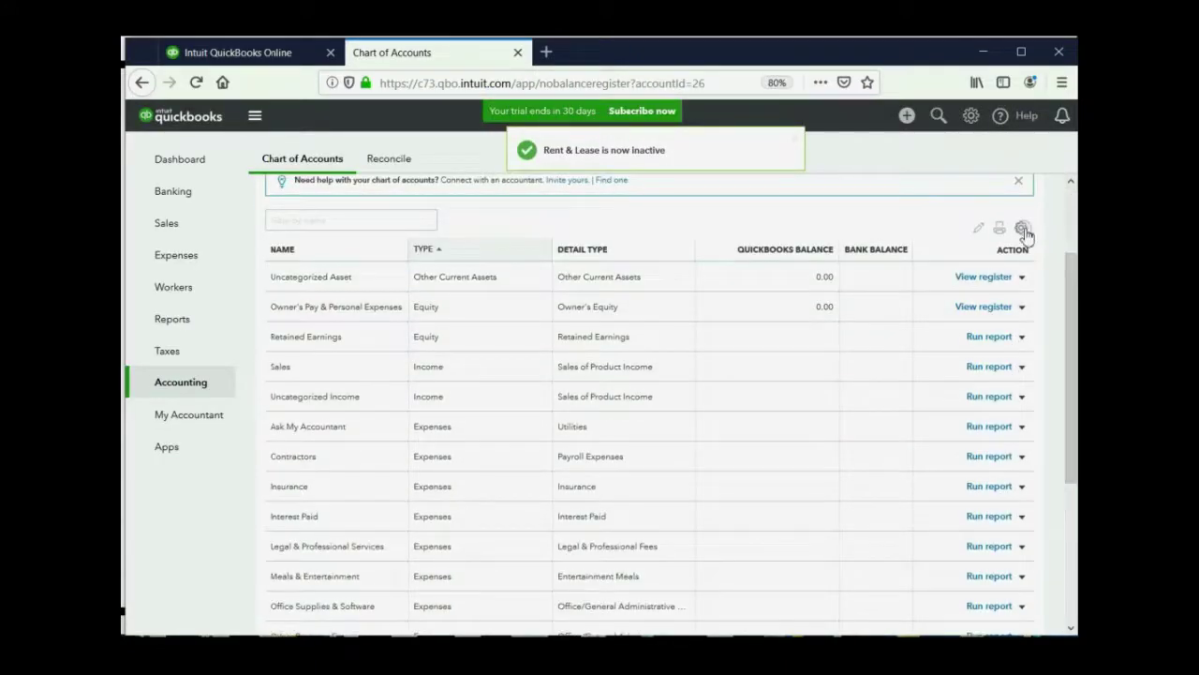
left_click(1023, 229)
left_click(926, 372)
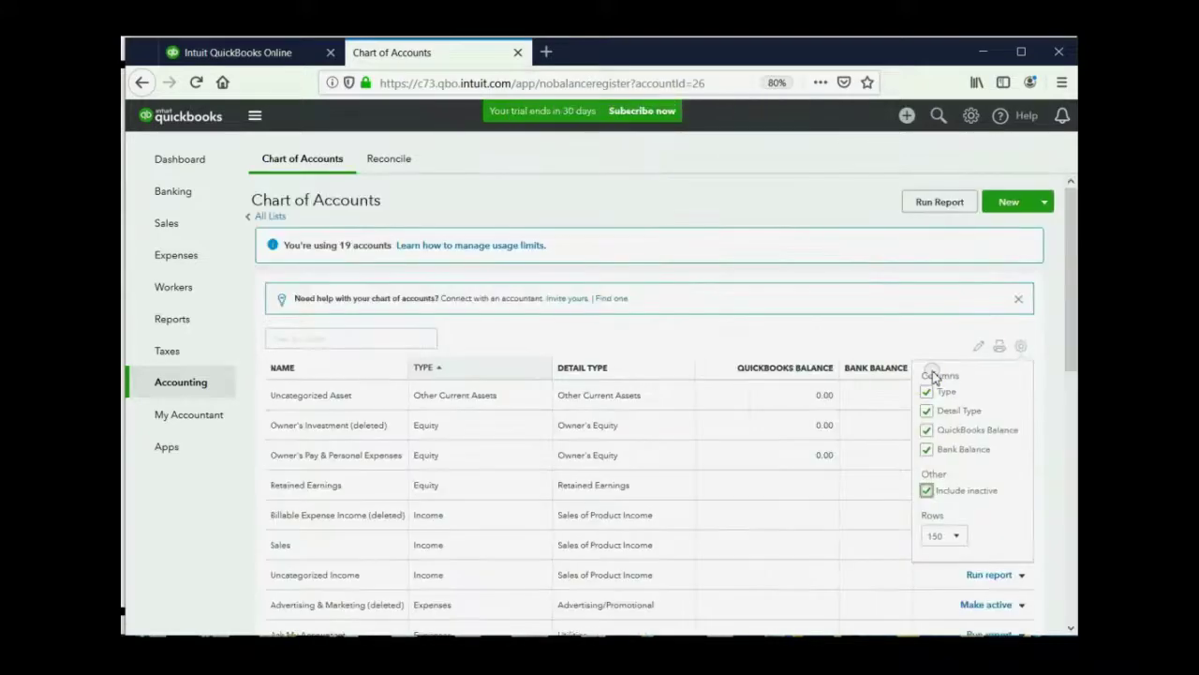
- Make the inactive Job Supplies expense account active again
scroll(637, 409, "down", 8)
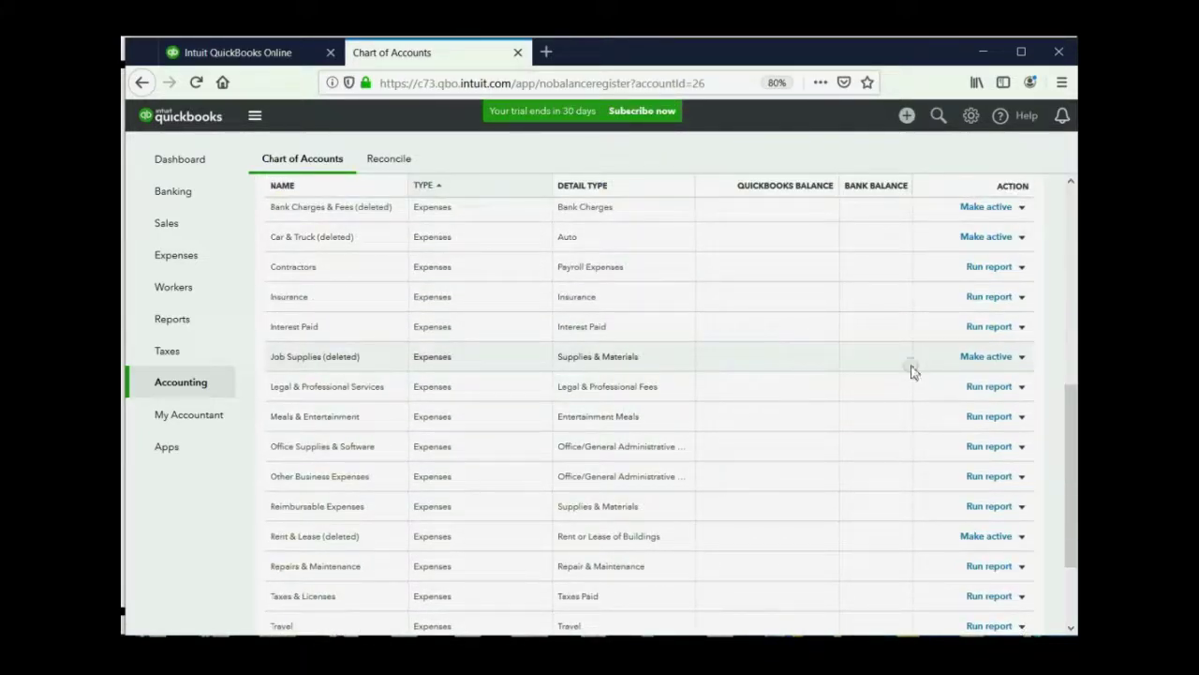
left_click(1023, 359)
left_click(993, 358)
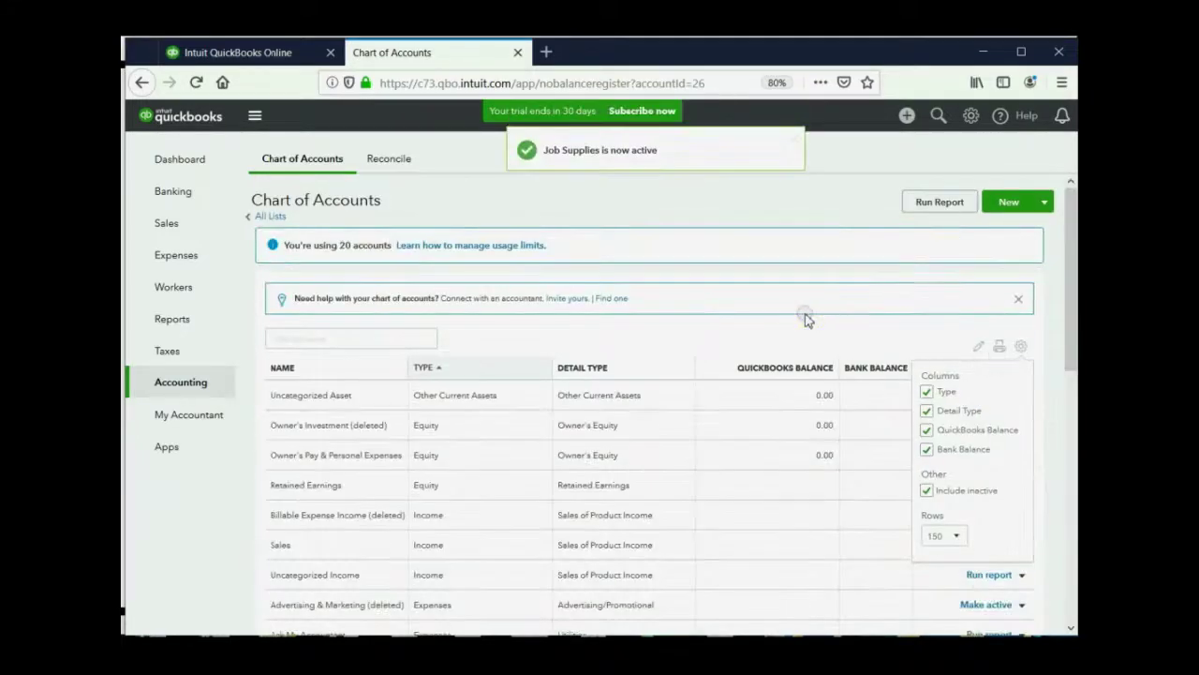
- Hide the inactive accounts from the list again and look through the remaining active accounts
left_click(927, 490)
scroll(677, 304, "down", 1)
scroll(674, 304, "down", 5)
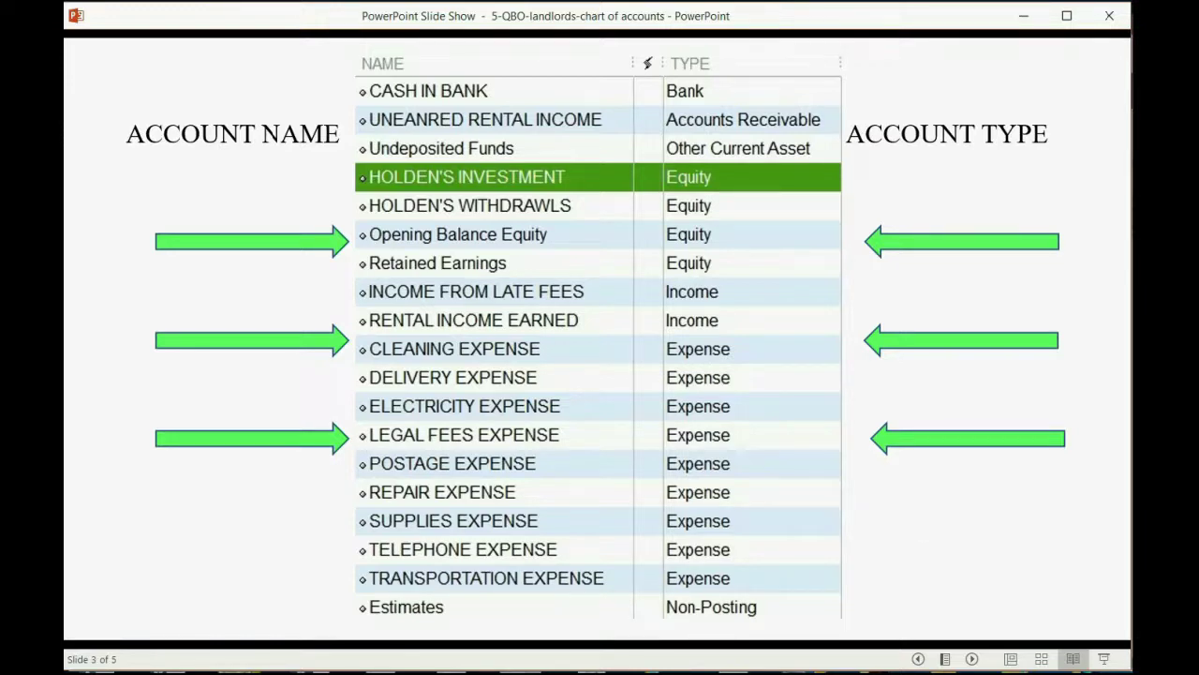
key("Right")
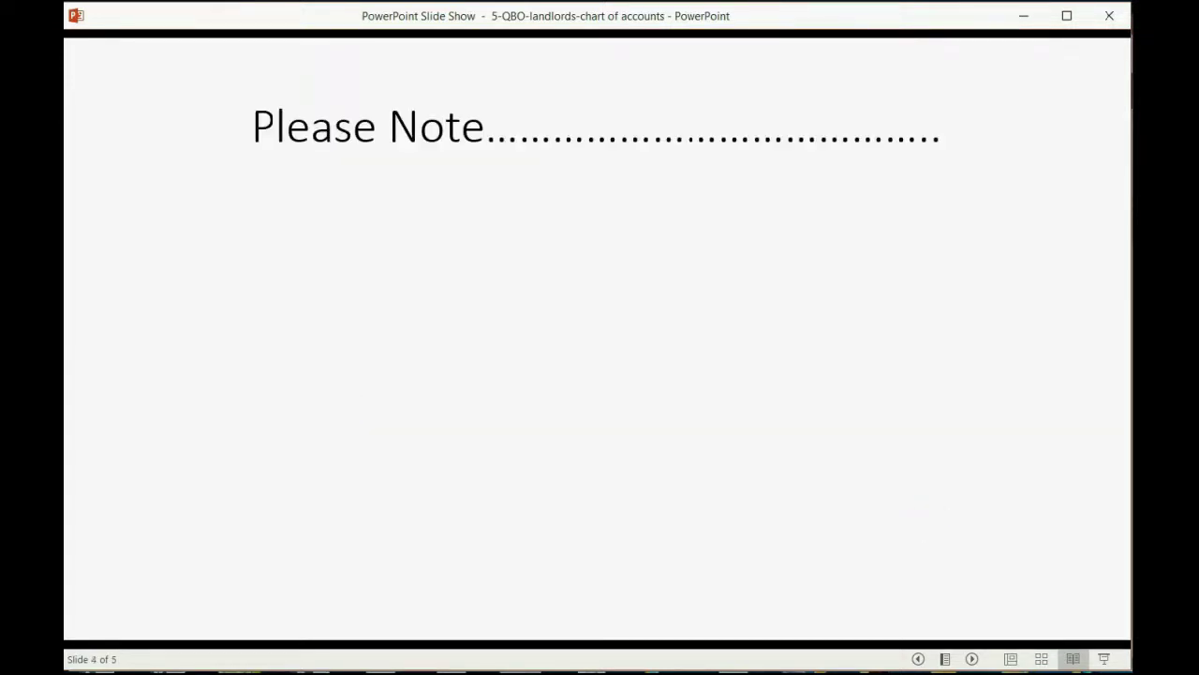
key("Right")
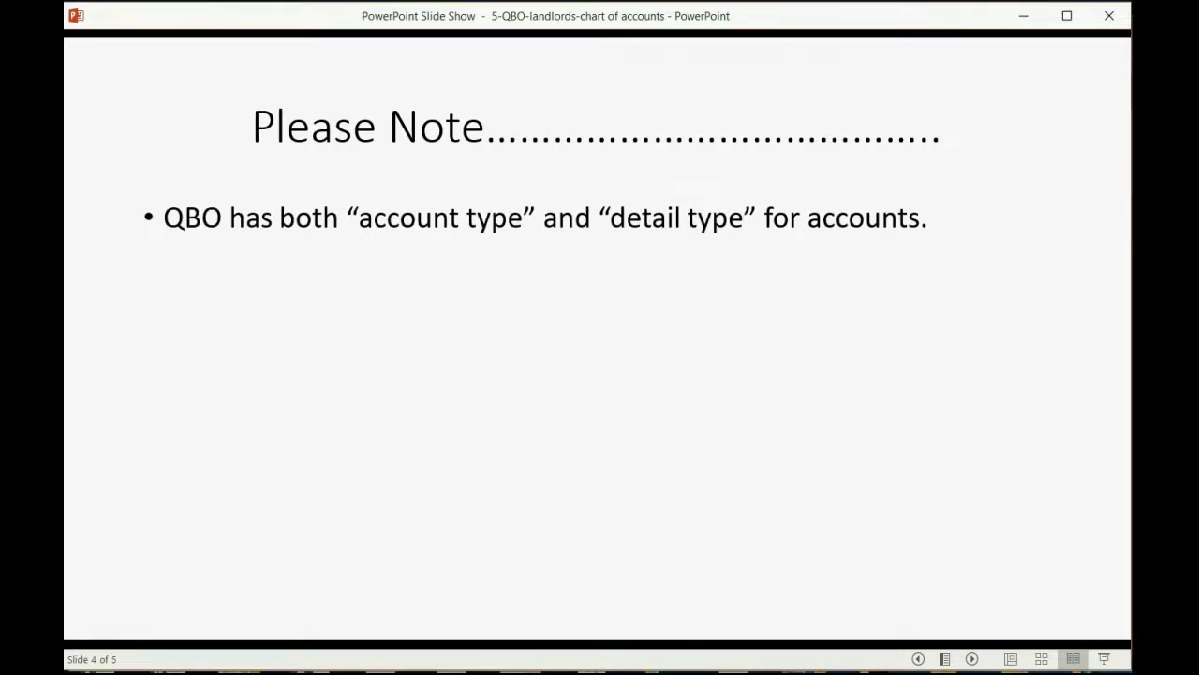
left_click(873, 438)
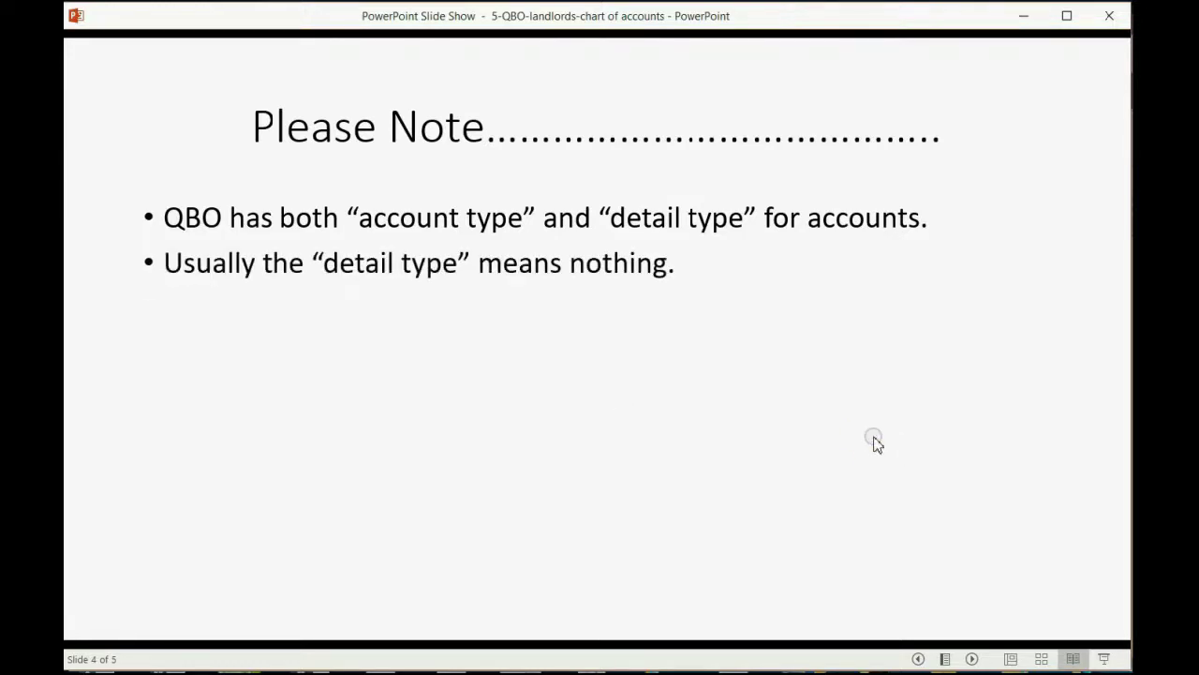
left_click(873, 437)
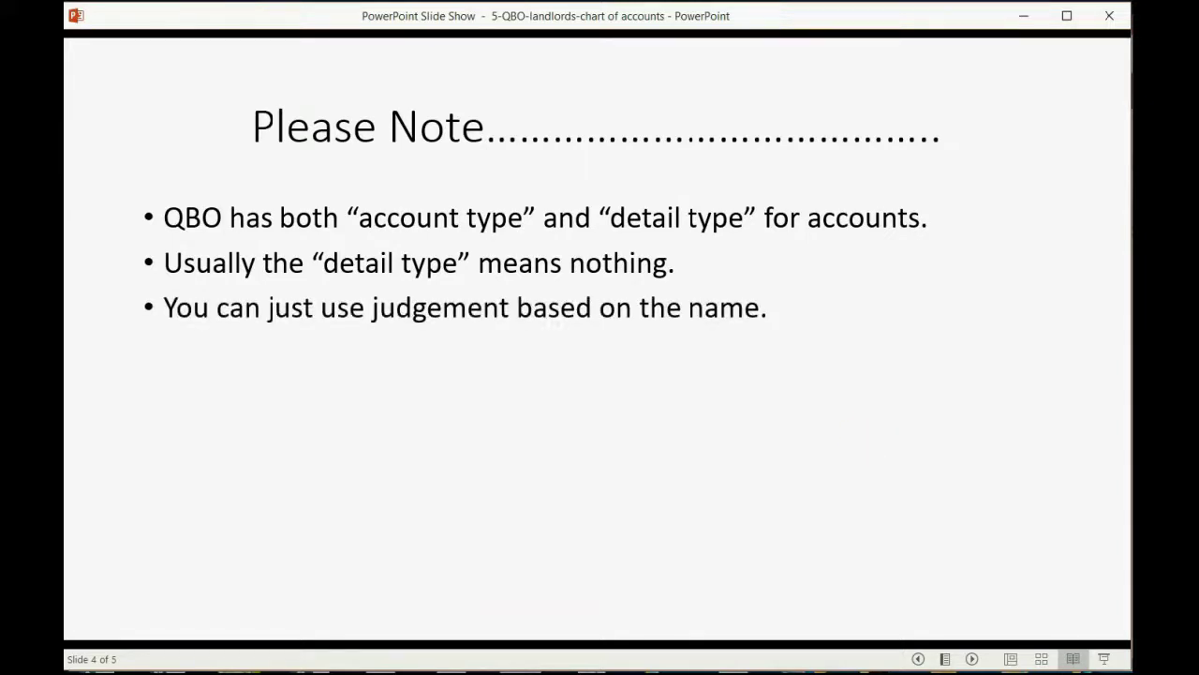
left_click(872, 434)
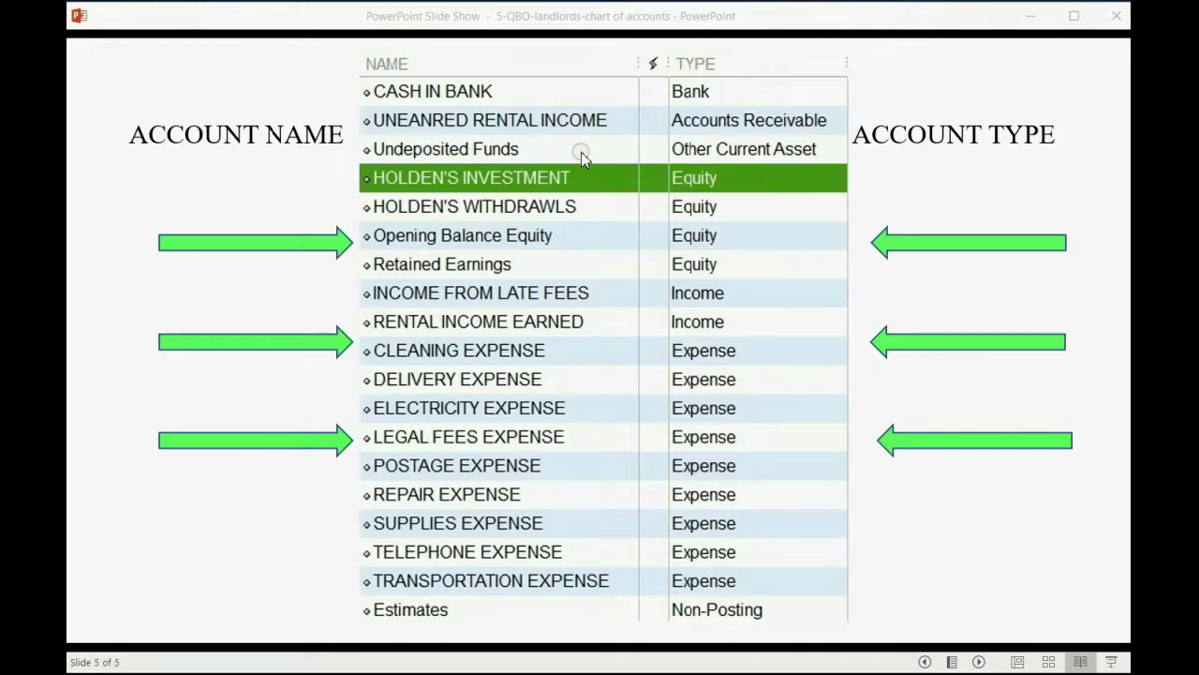
- Switch back to QuickBooks Online and open the form for creating a new account in the chart of accounts
mouse_move(780, 674)
key("alt+Tab")
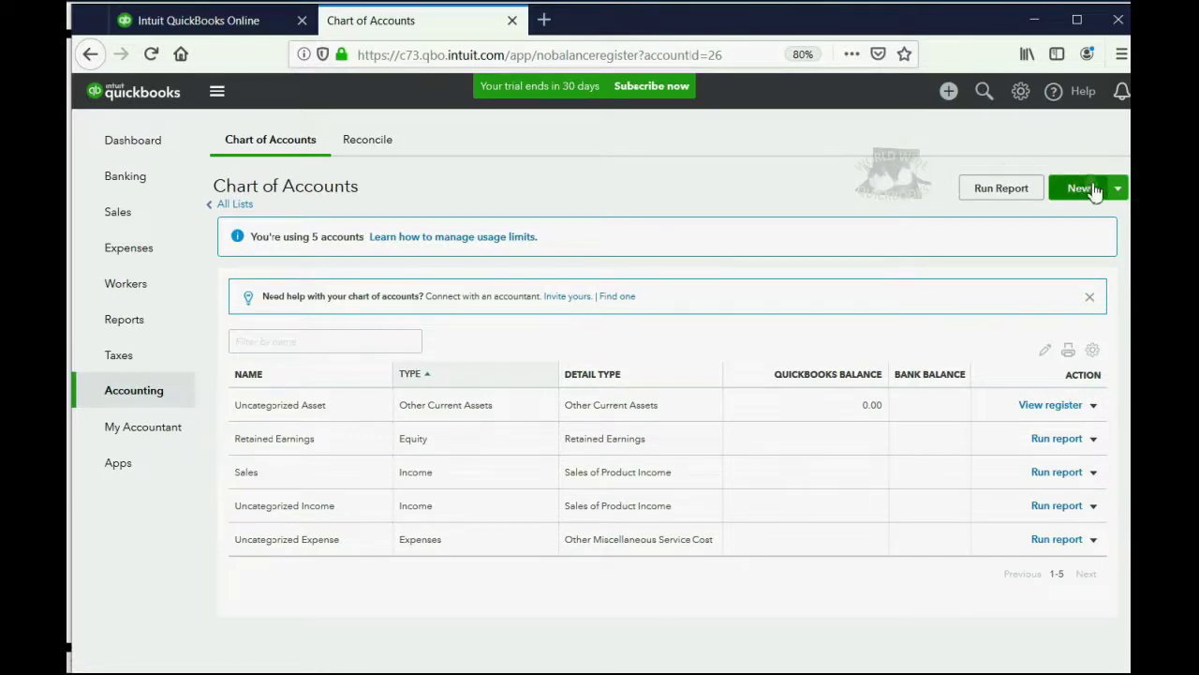
mouse_move(1080, 195)
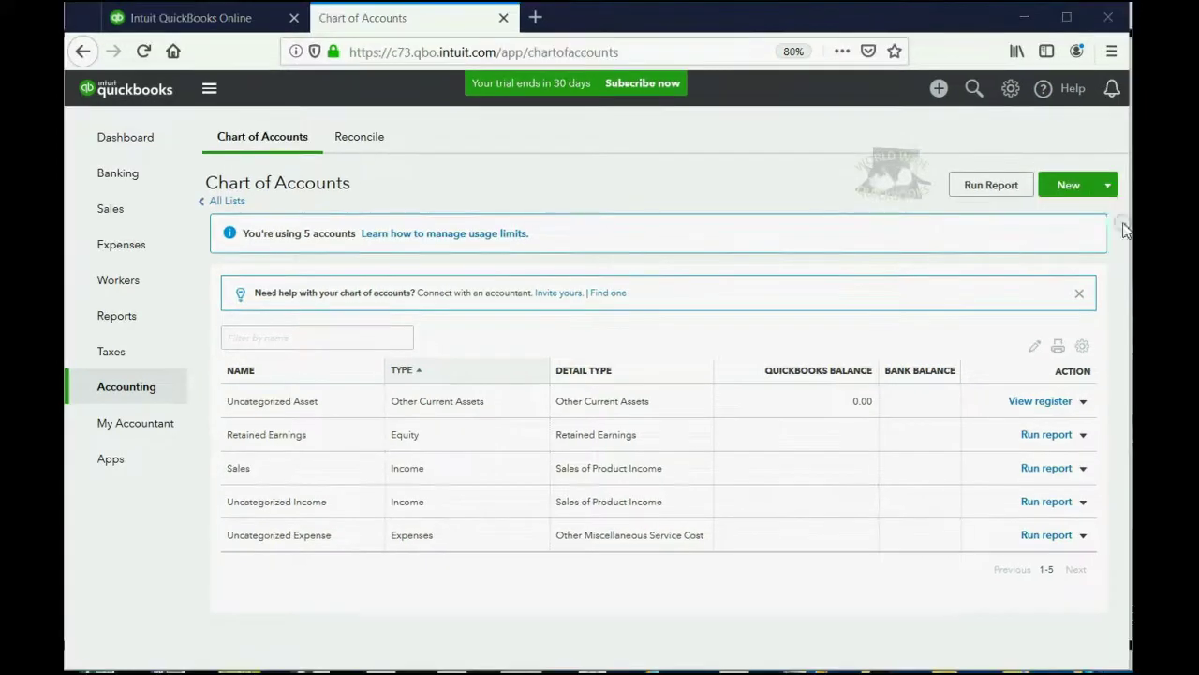
left_click(1084, 193)
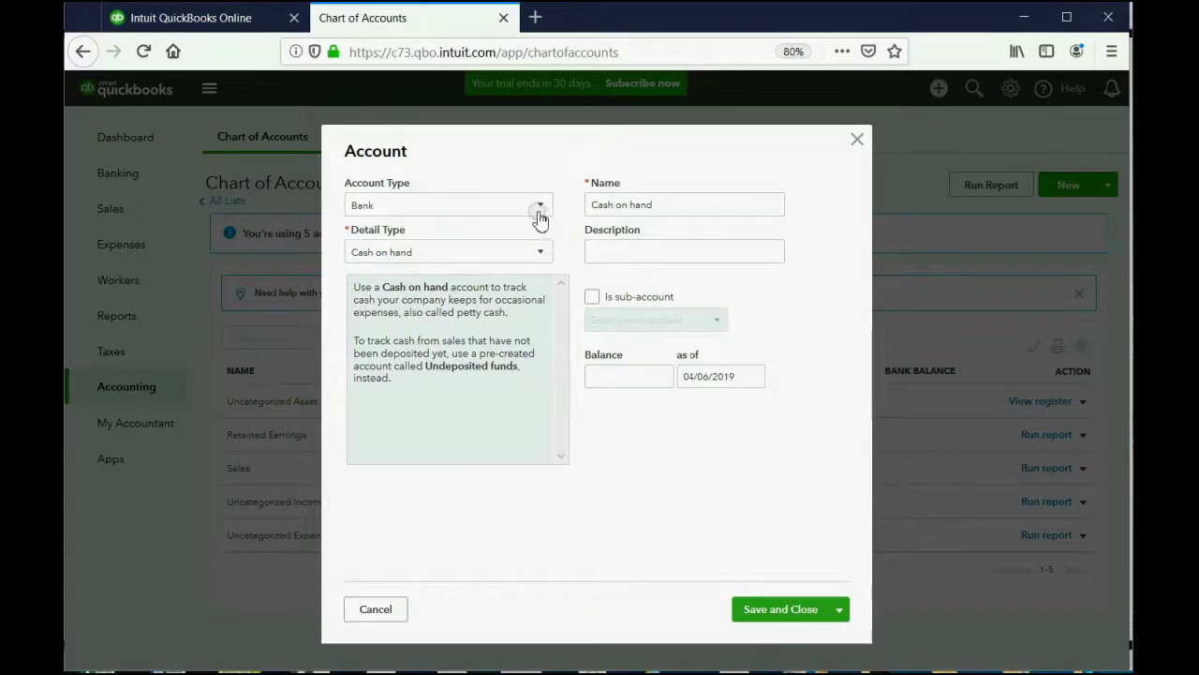
- Keep the new account's type as Bank and set its detail type to Checking
left_click(540, 208)
left_click(543, 210)
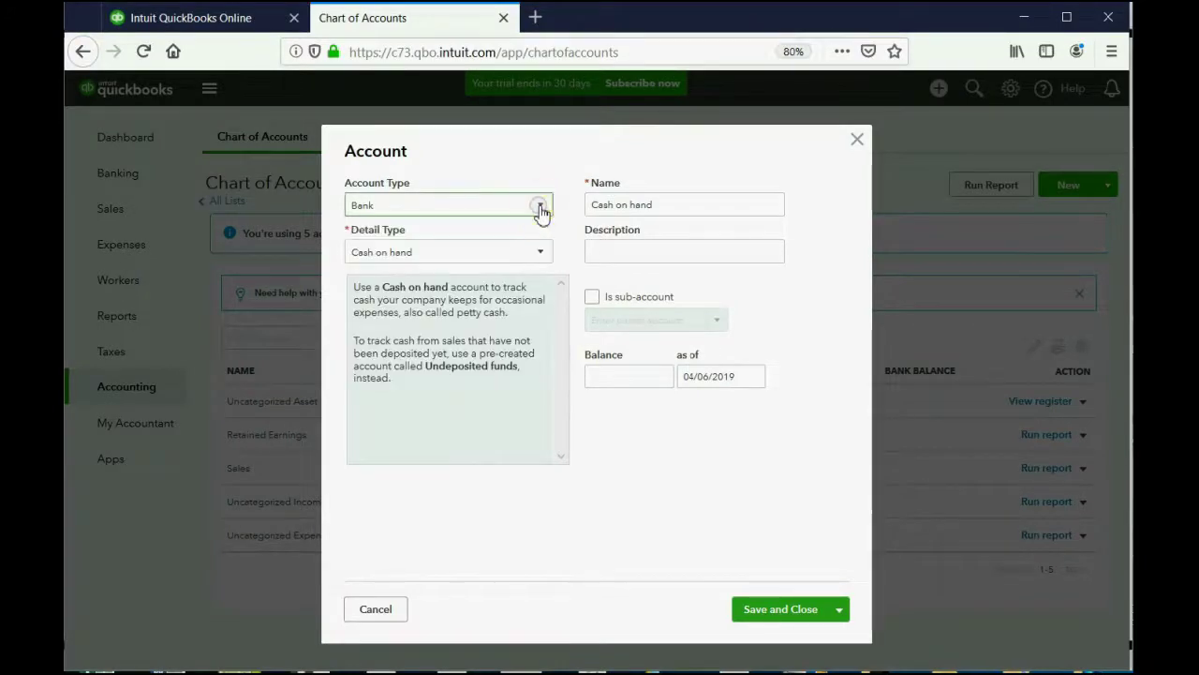
left_click(541, 253)
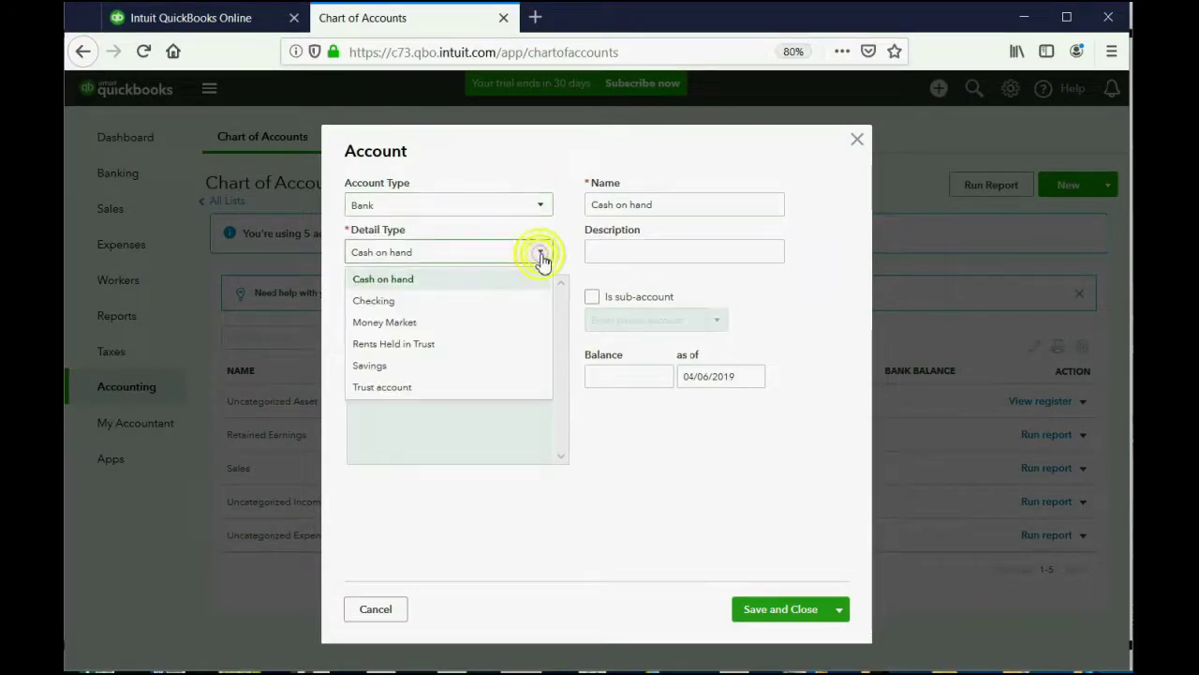
left_click(485, 301)
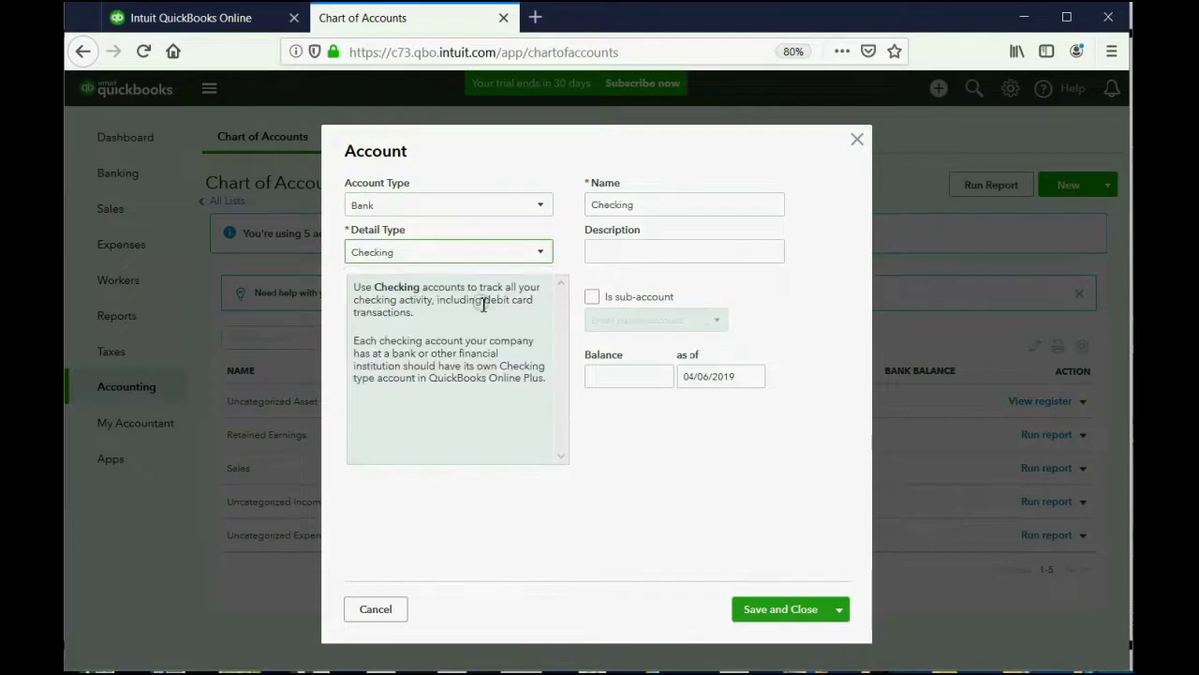
- Name the bank account CASH IN BANK and save it, continuing with a new blank account form
left_click(689, 206)
double_click(619, 204)
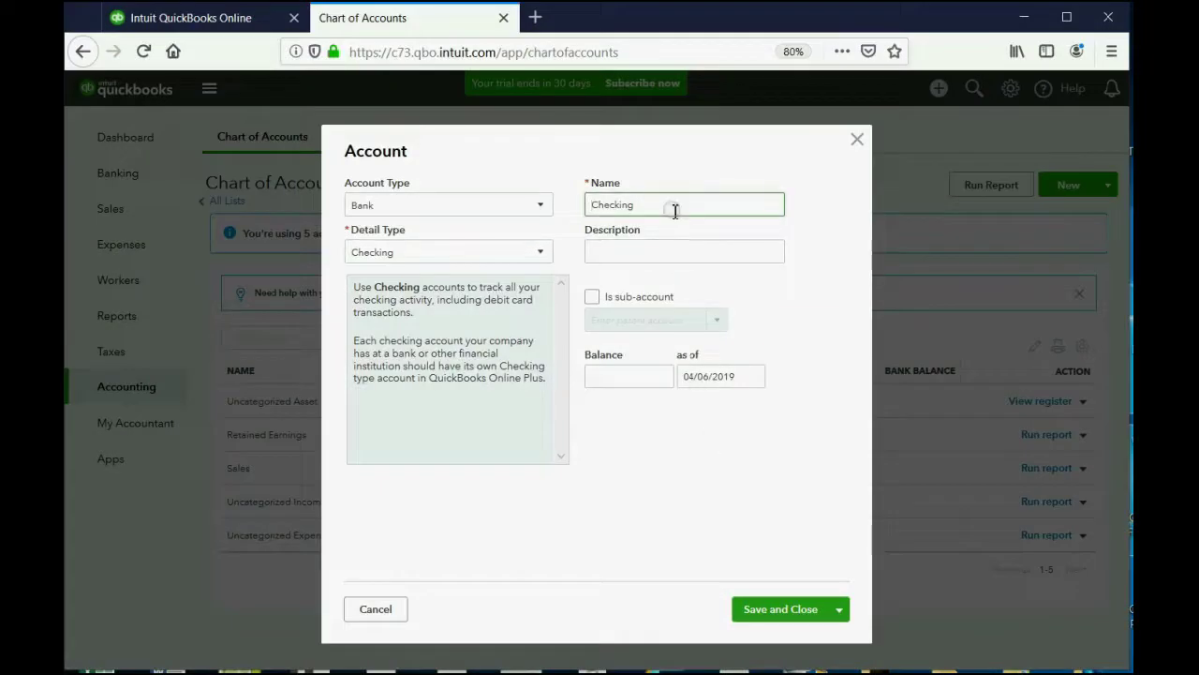
double_click(671, 208)
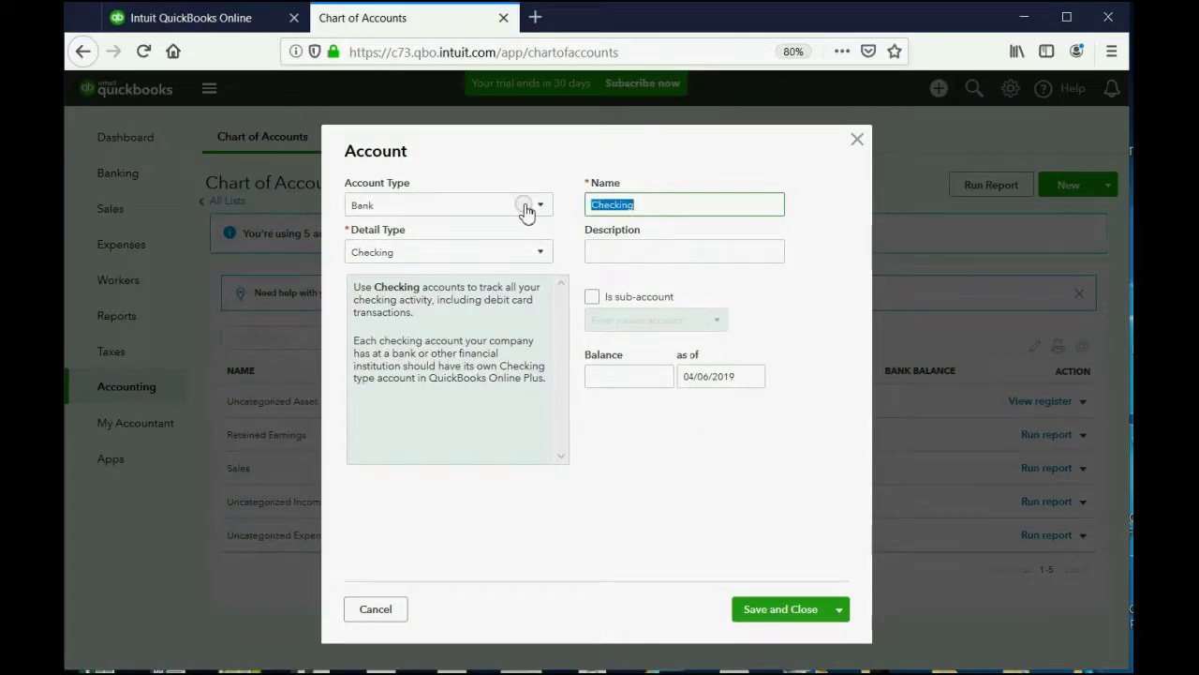
type("CAS")
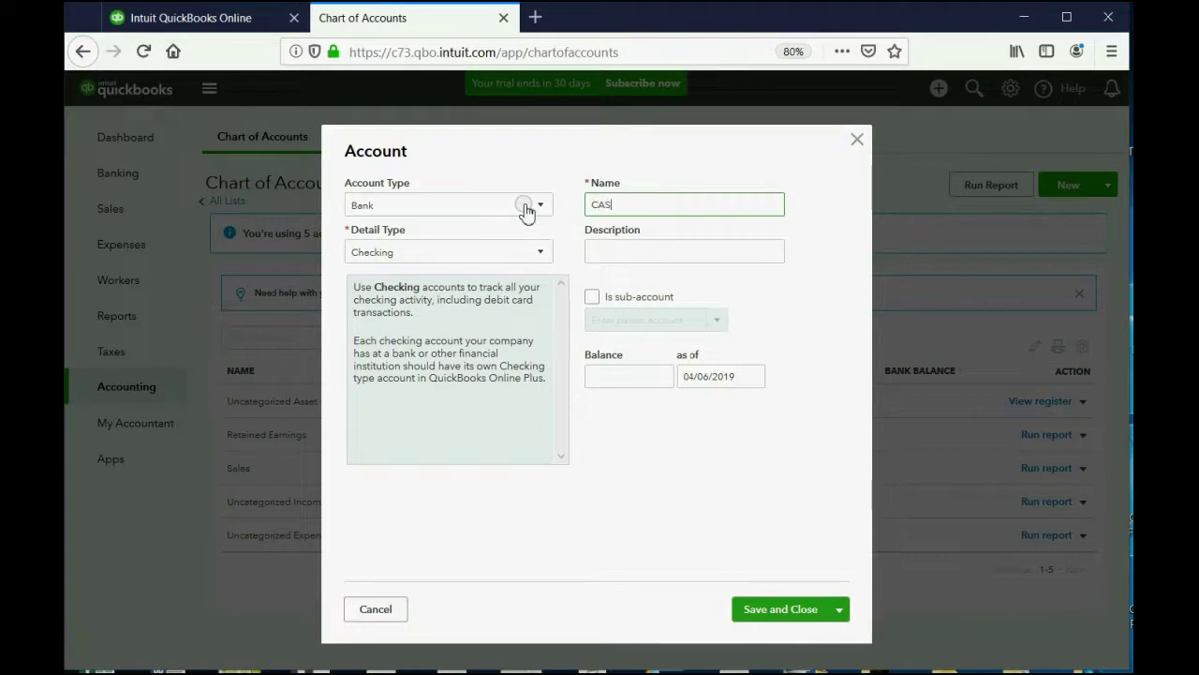
type("H IN BANK")
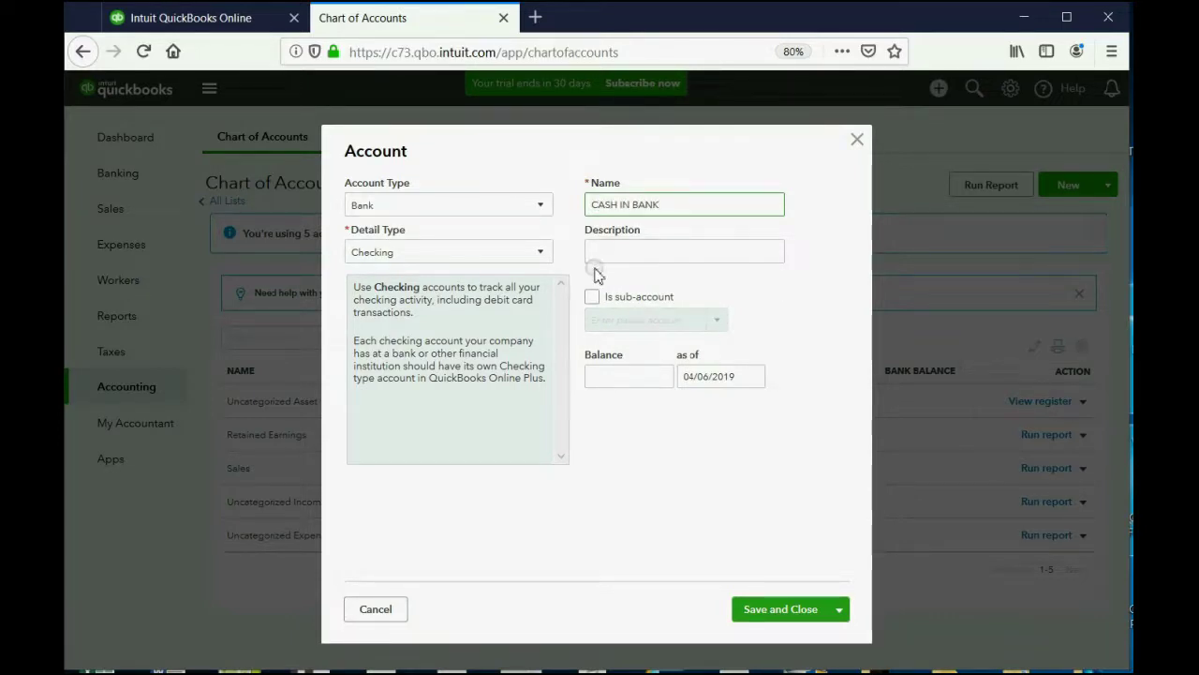
left_click(839, 609)
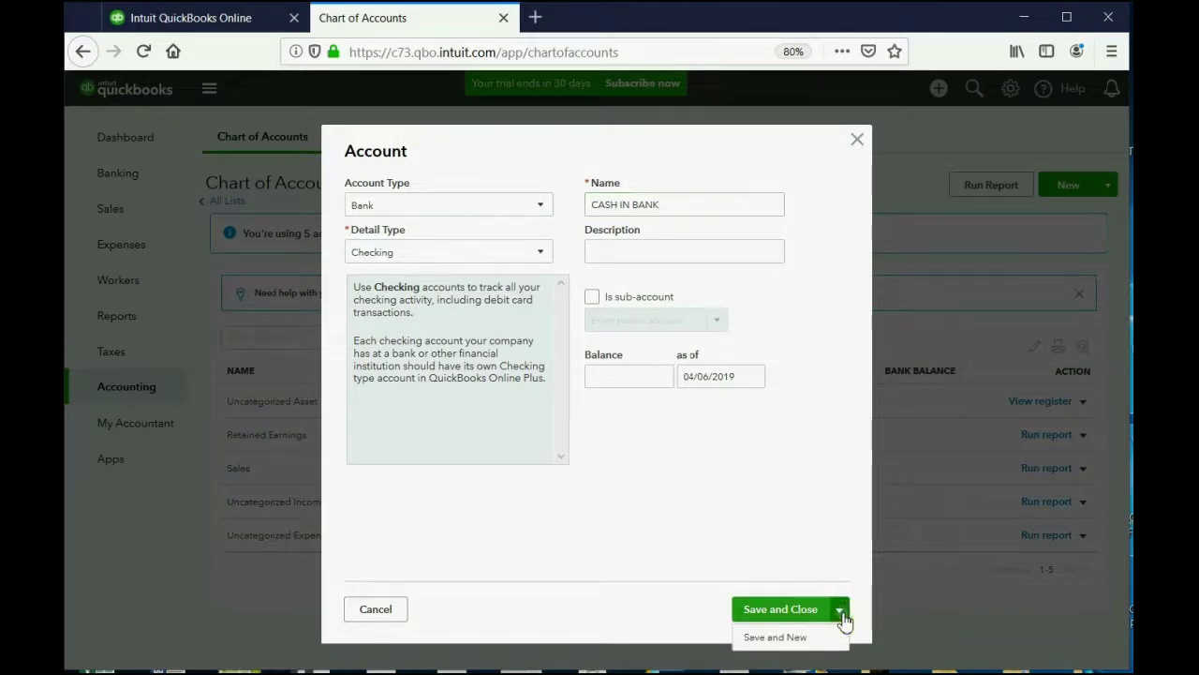
left_click(795, 638)
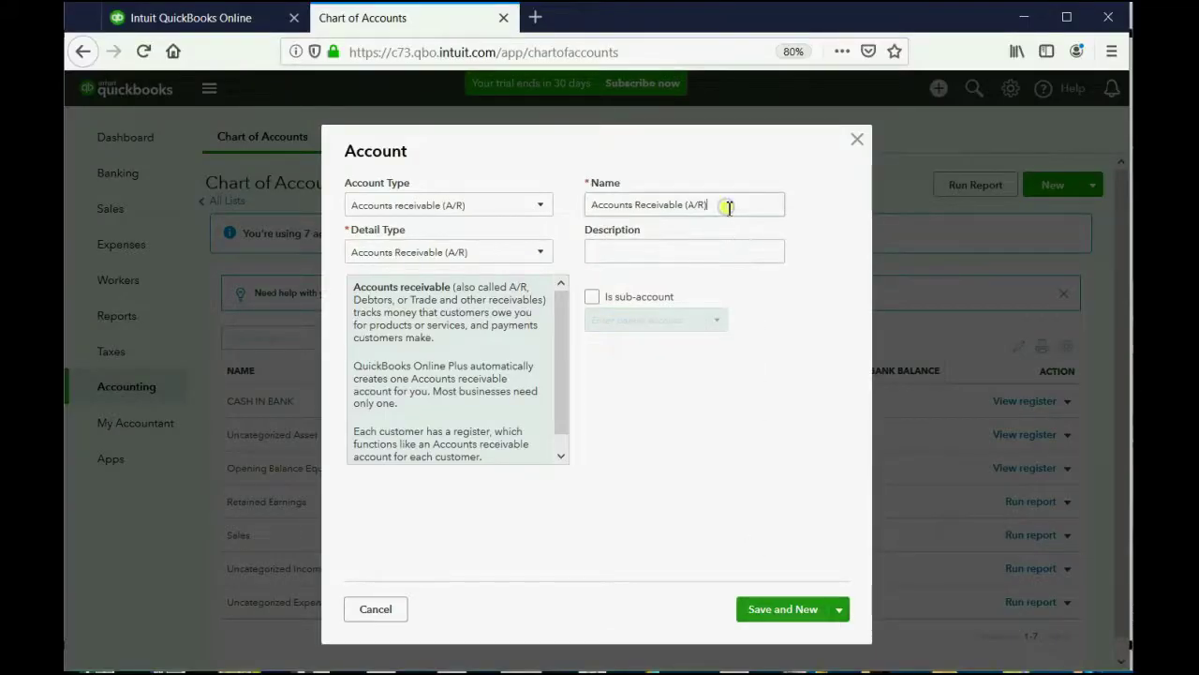
- Name the Accounts receivable (A/R) account UNEARNED RENTAL INCOME and save it, continuing with a new account form
left_click_drag(725, 204, 558, 204)
type("UN")
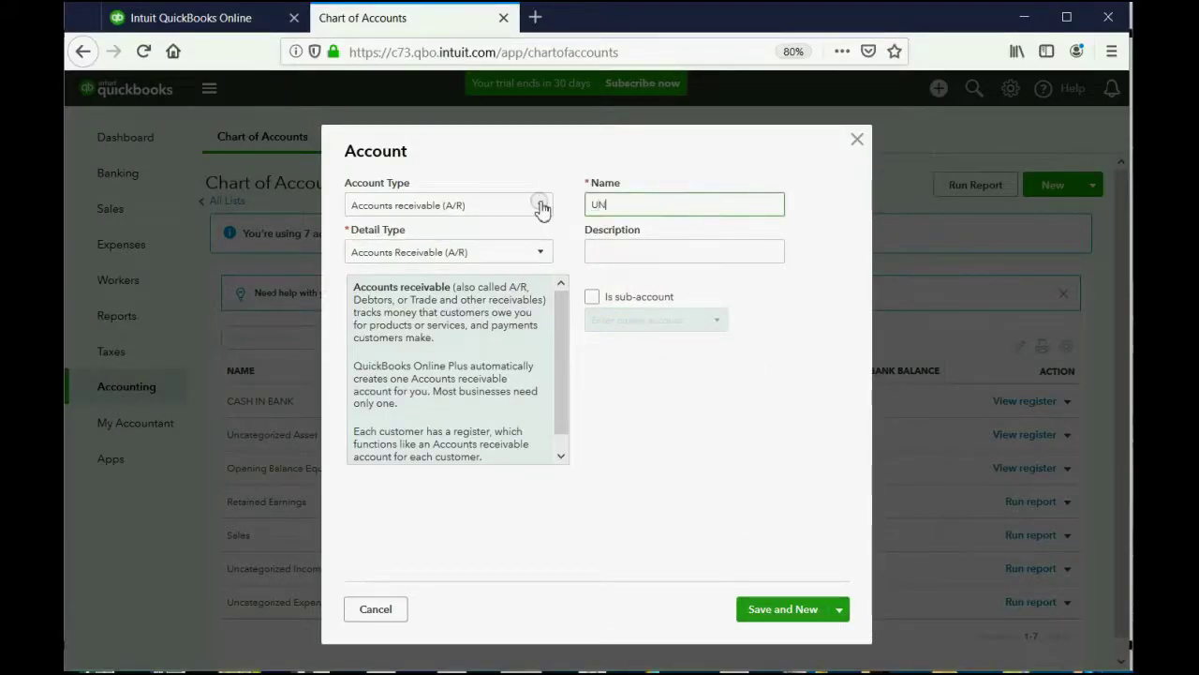
type("EARNED RENTAL INCOME")
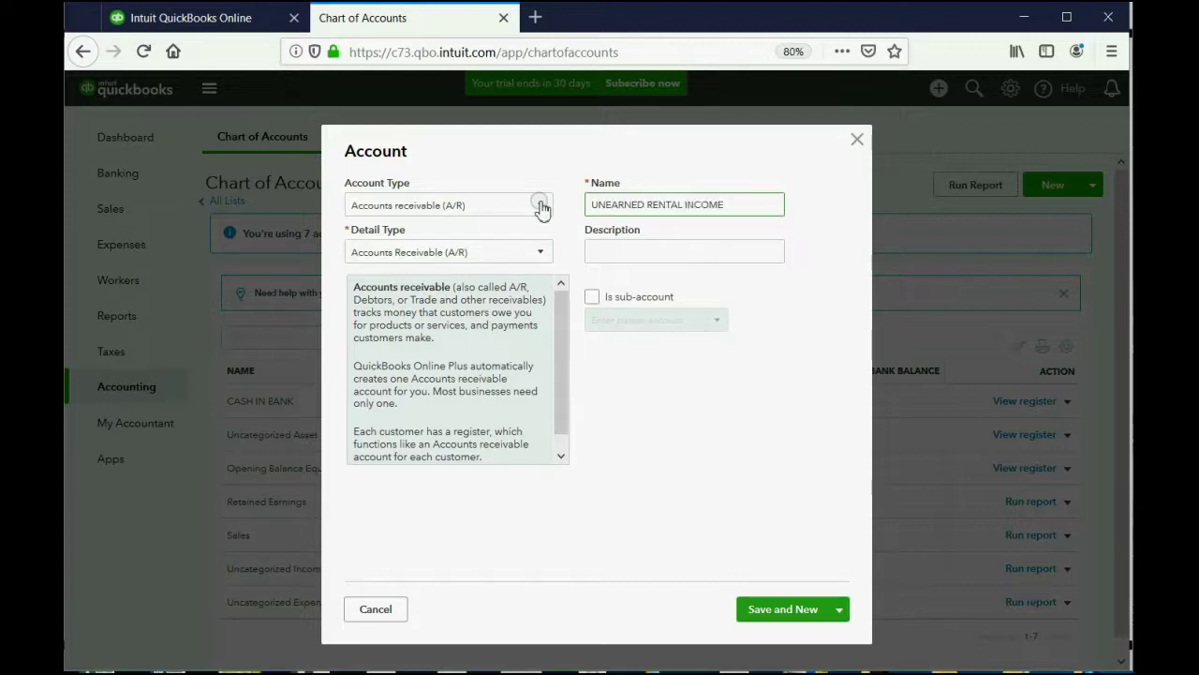
left_click(791, 609)
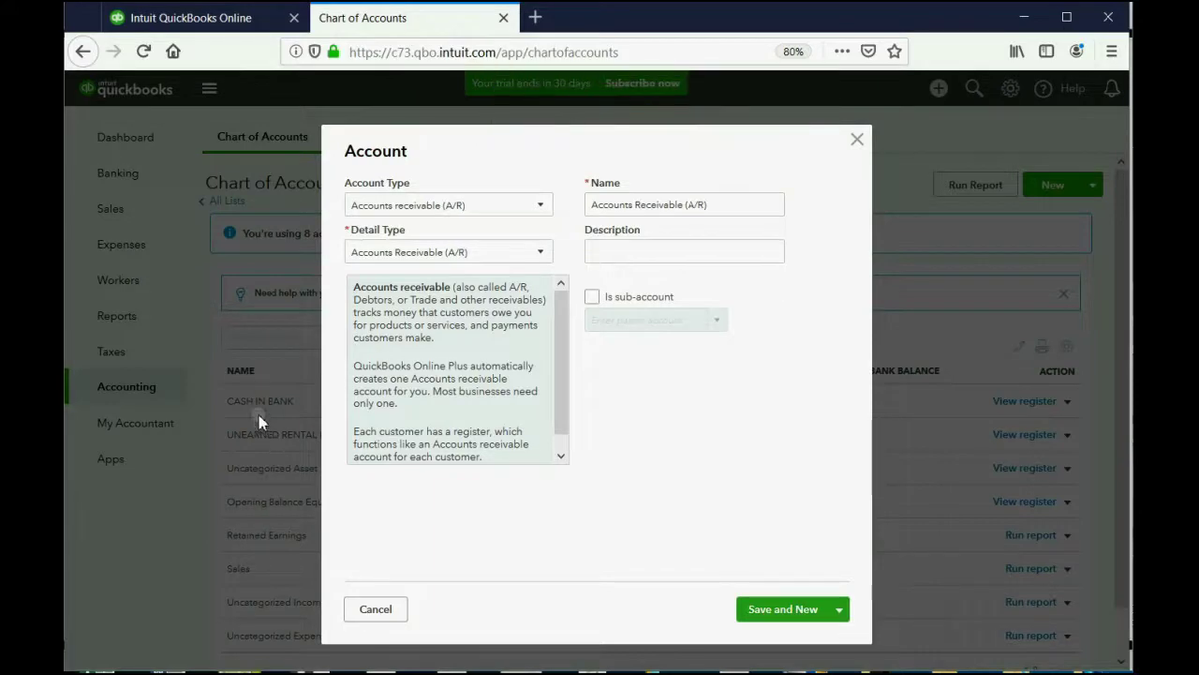
- Set the next account's type to Other Current Assets and its detail type to Undeposited Funds
key("alt+Tab")
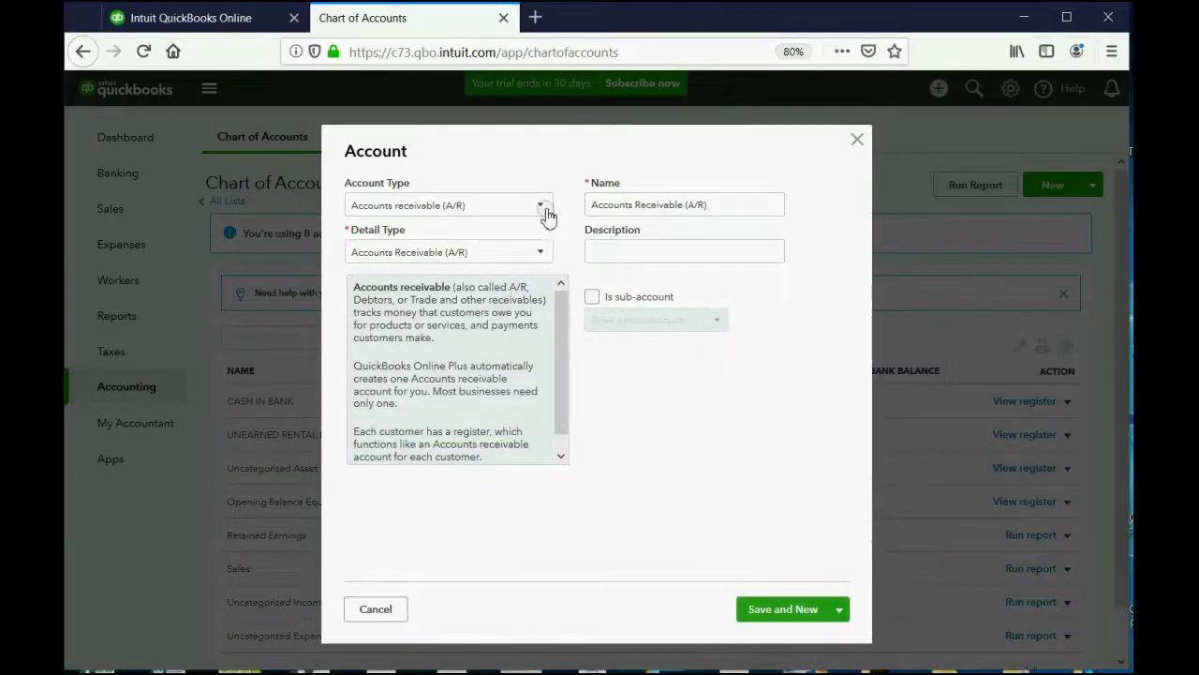
left_click(545, 210)
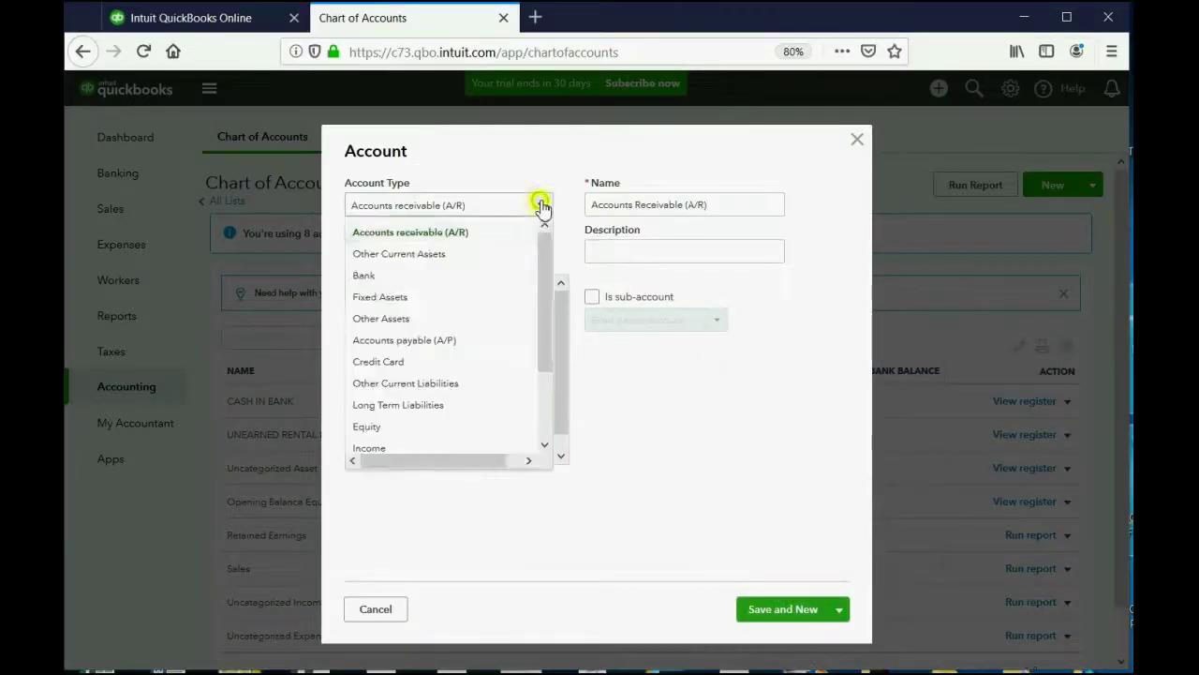
left_click(478, 255)
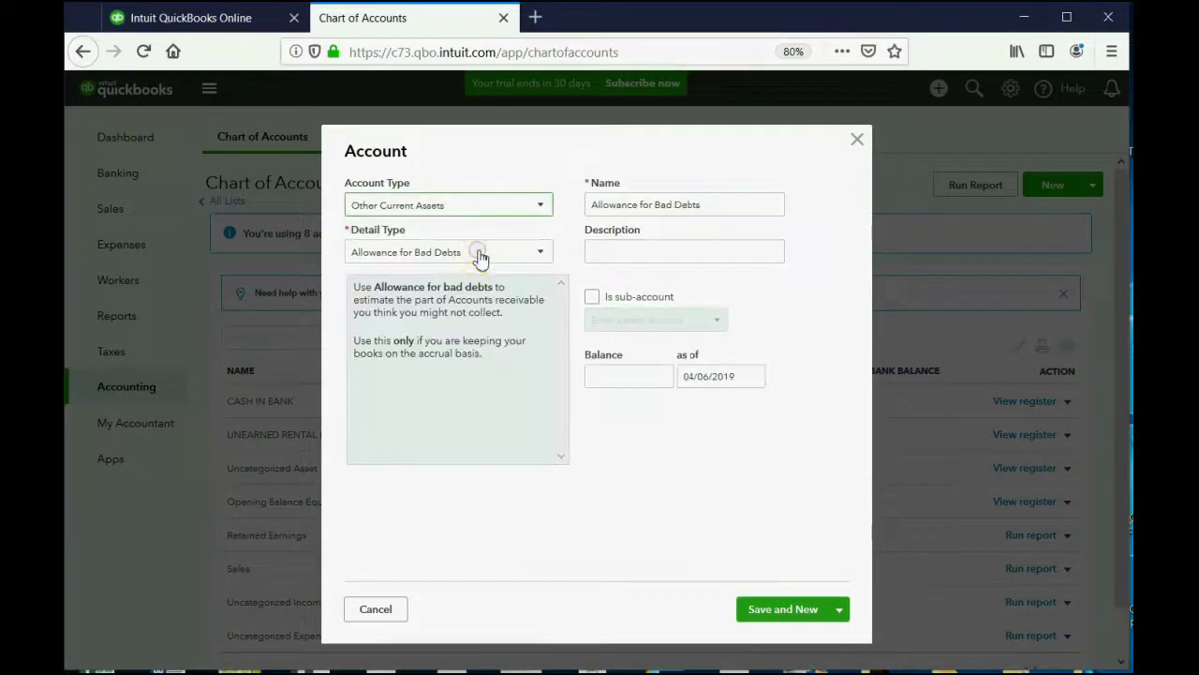
left_click(544, 254)
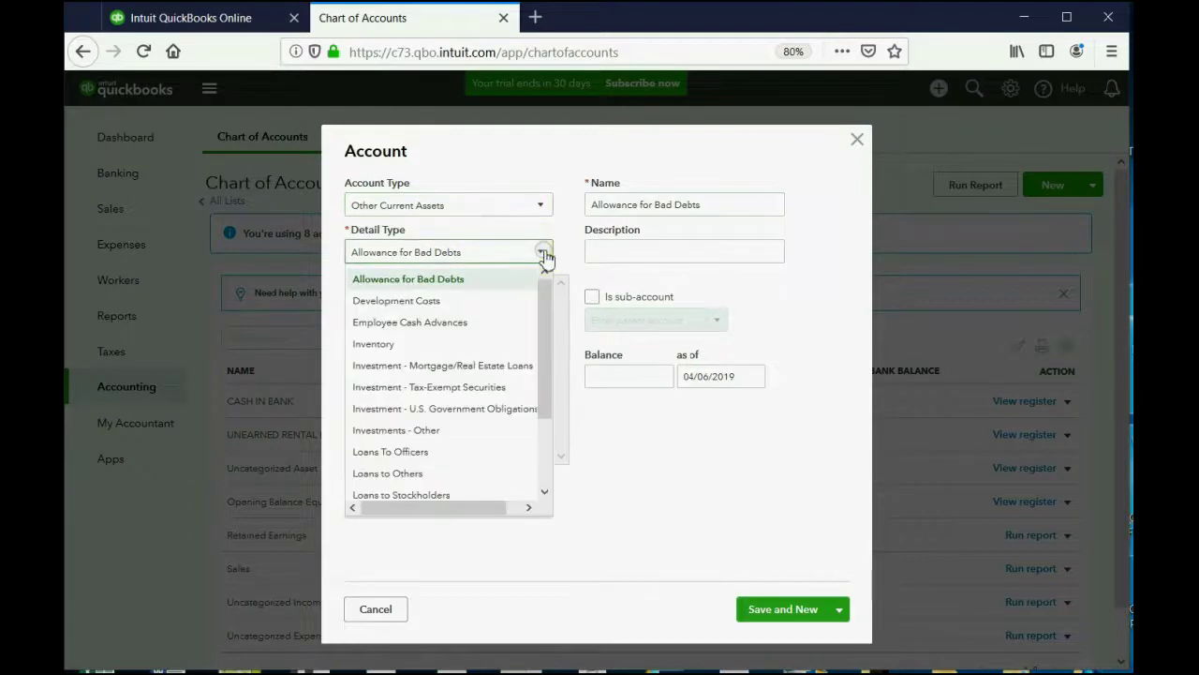
scroll(511, 368, "down", 2)
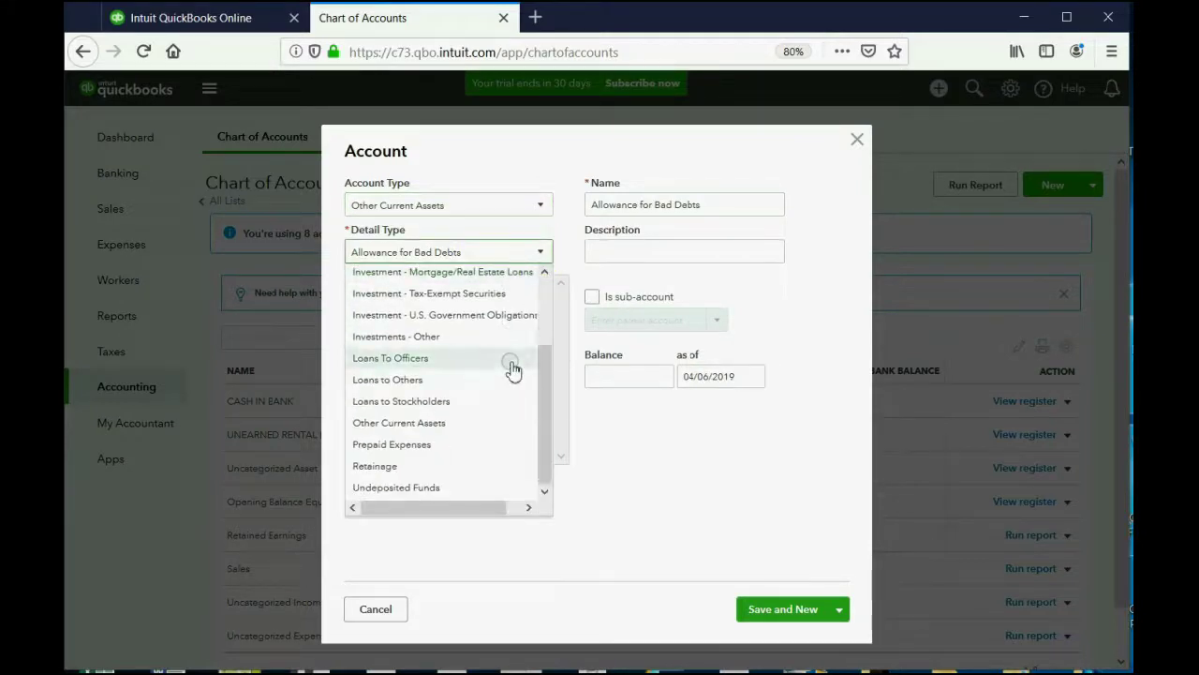
left_click(434, 488)
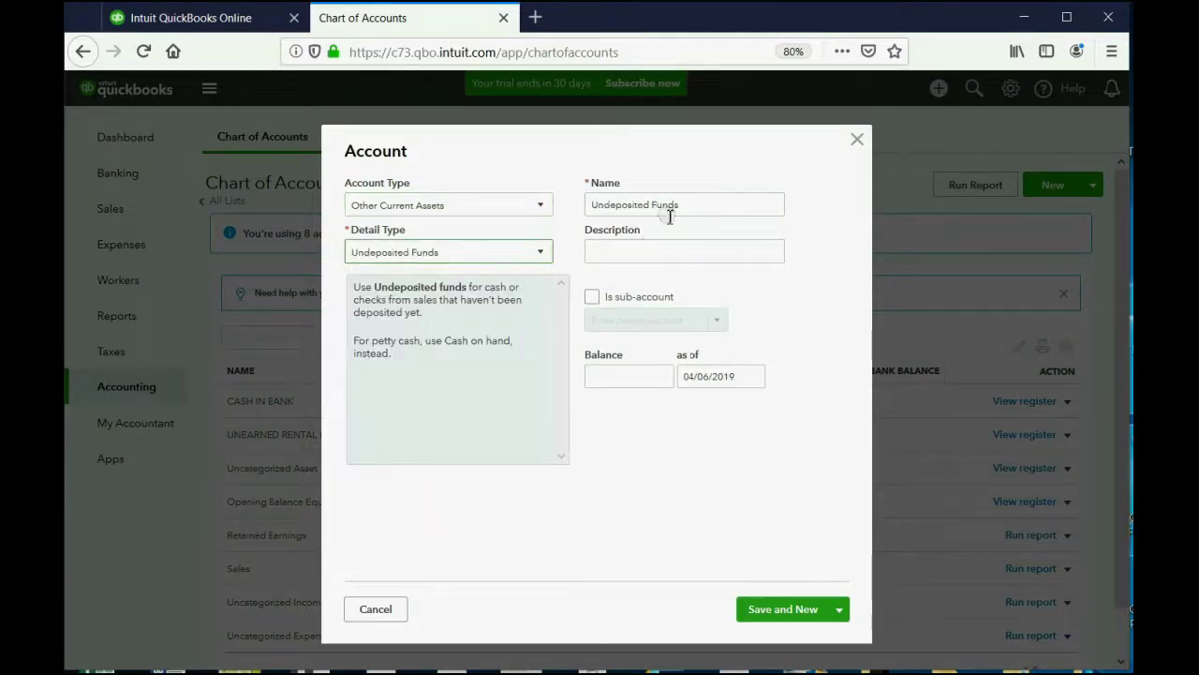
- Keep the default name Undeposited Funds and save the account, continuing with a new account form
left_click_drag(681, 204, 536, 204)
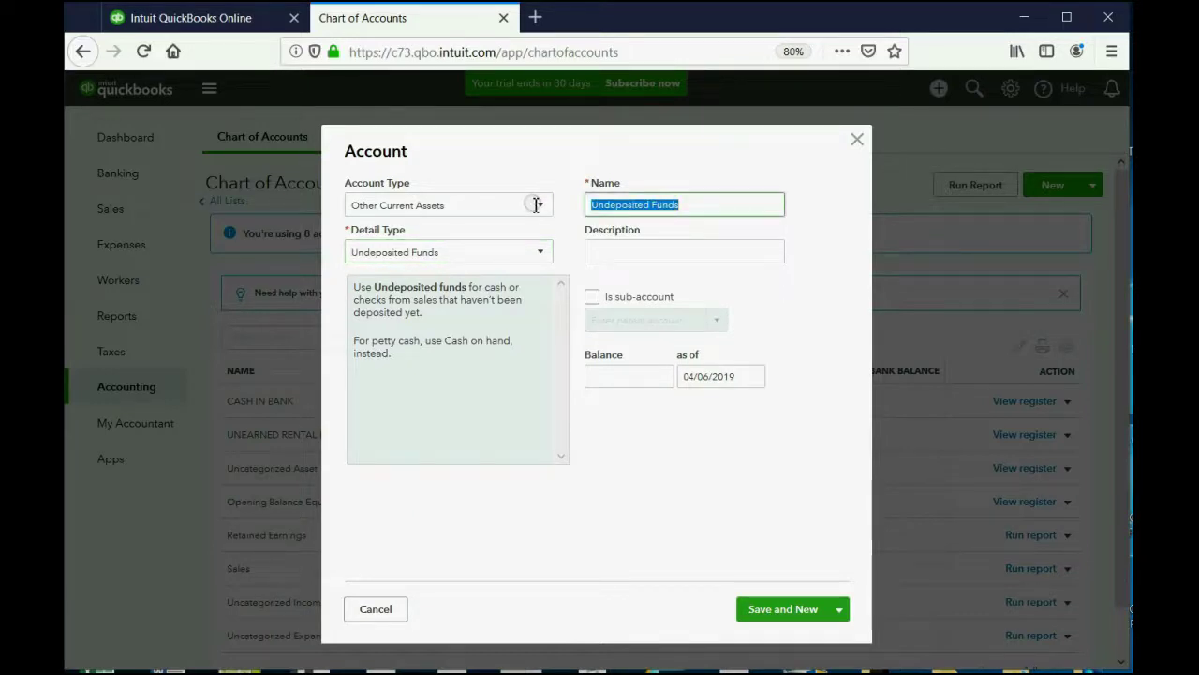
left_click(722, 198)
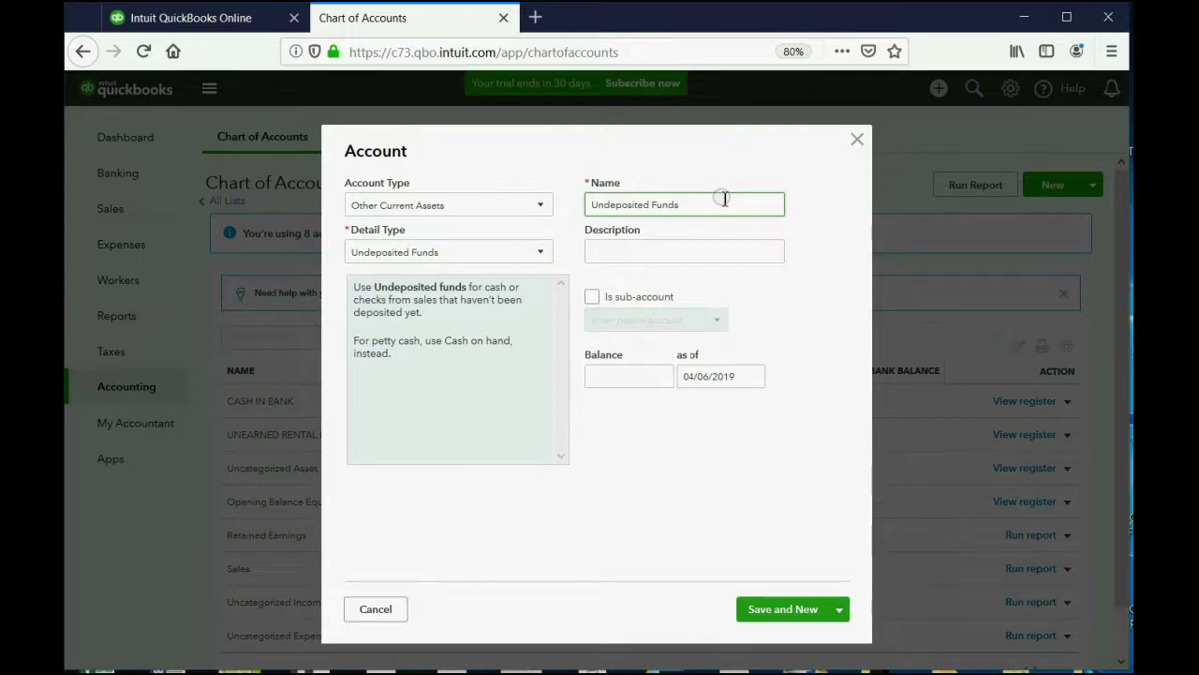
left_click_drag(725, 198, 696, 436)
left_click(697, 437)
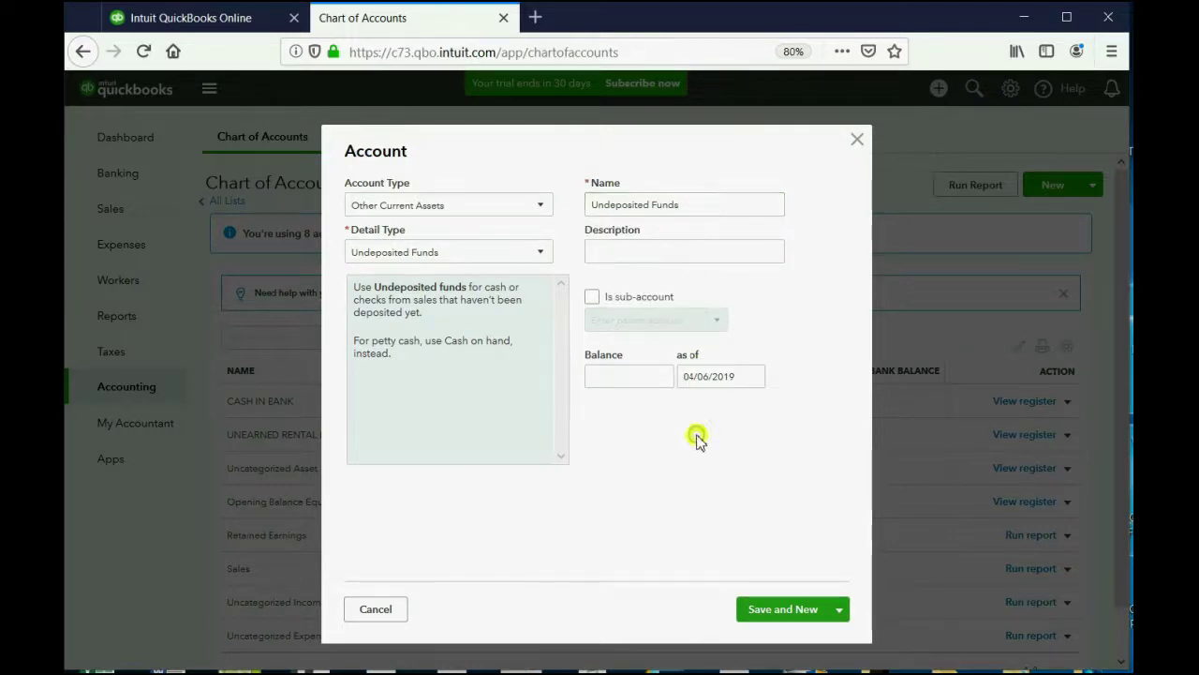
left_click(763, 610)
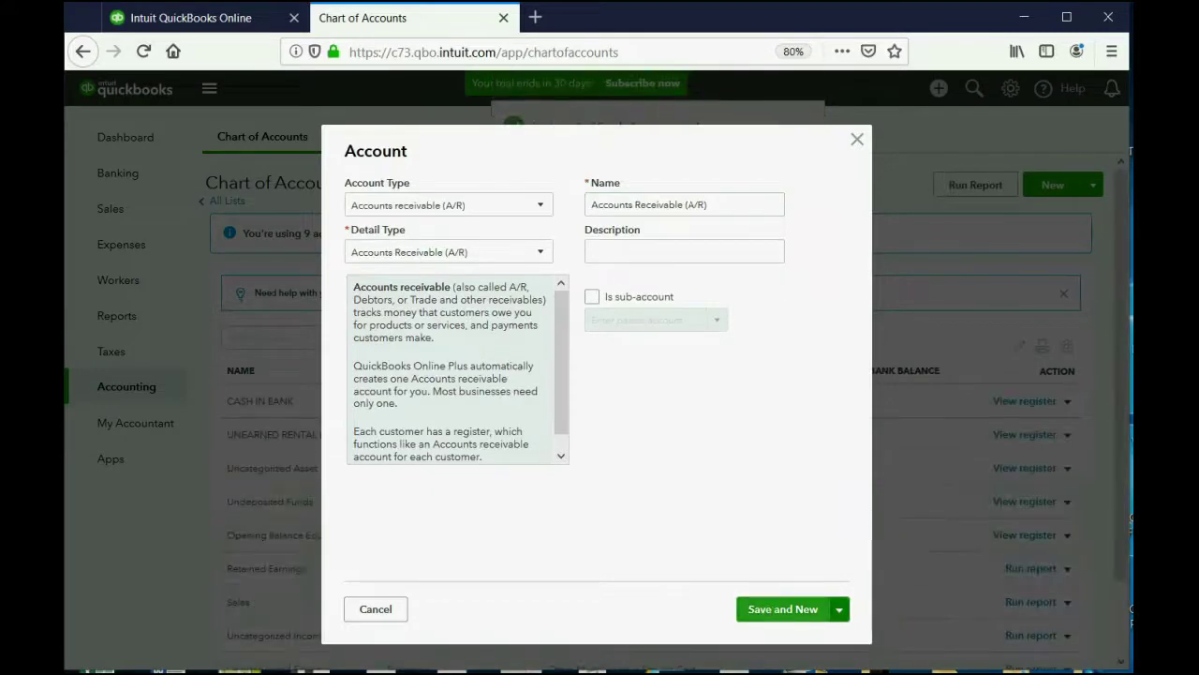
- Check the next account in the PowerPoint list, and in QuickBooks Online set the new account's type to Equity with detail type Partner's Equity
key("alt+Tab")
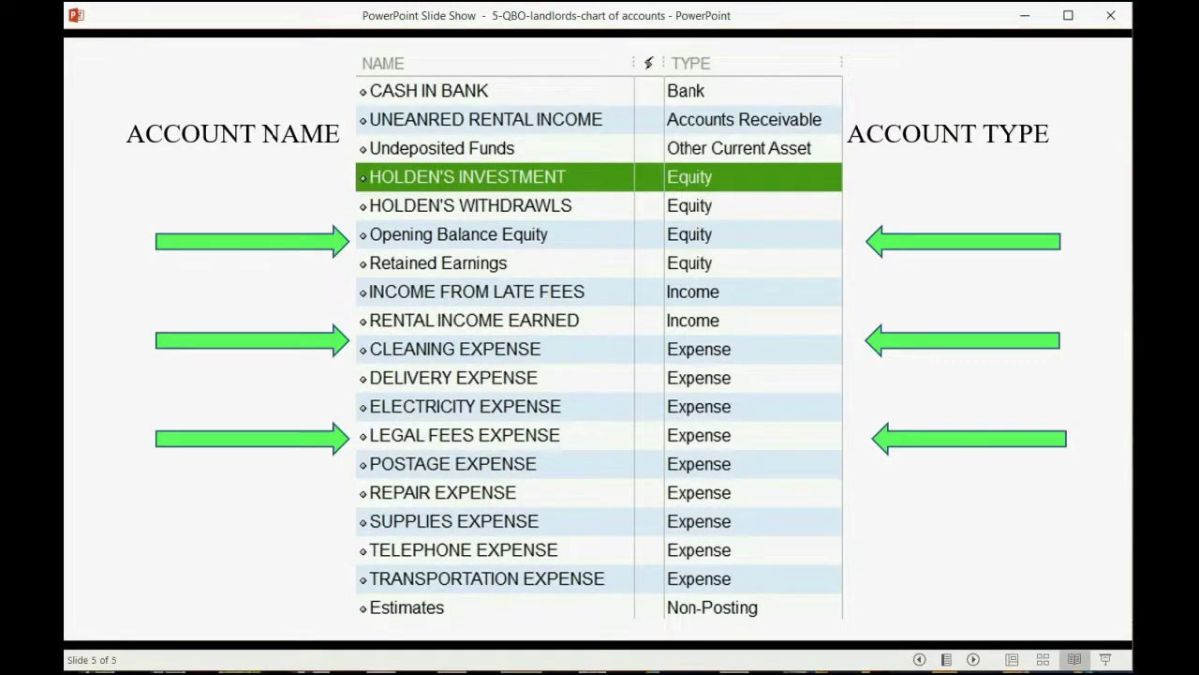
key("alt+Tab")
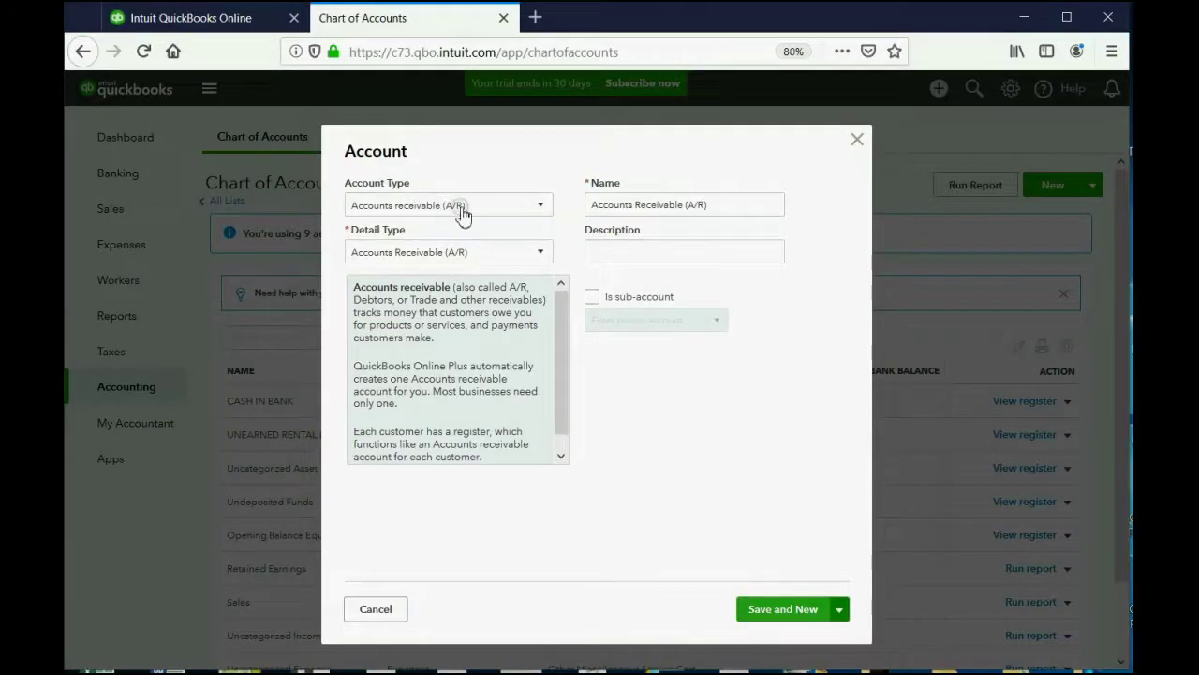
left_click(462, 210)
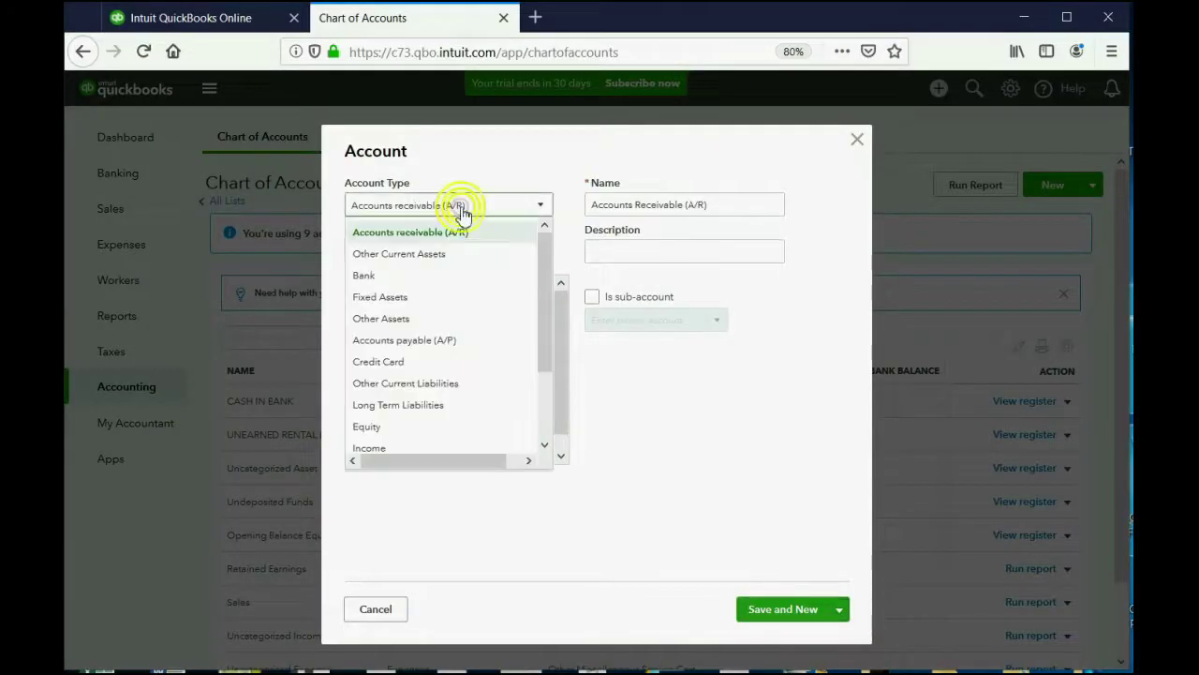
left_click(387, 435)
left_click(543, 256)
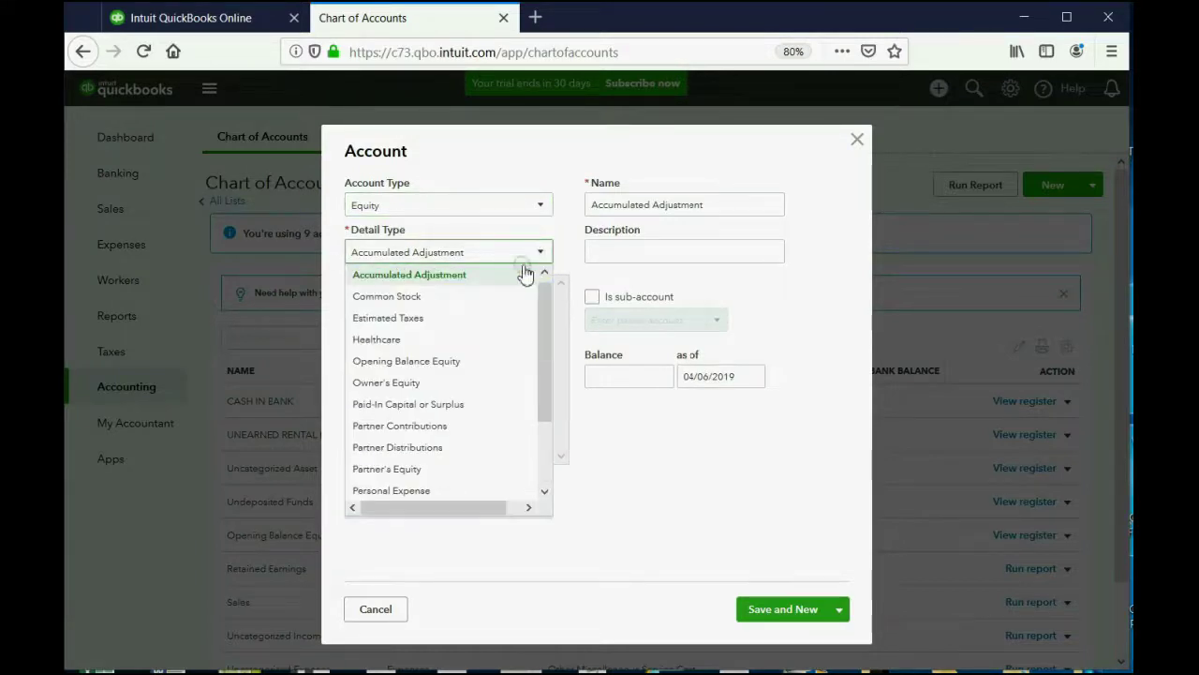
left_click_drag(546, 313, 549, 376)
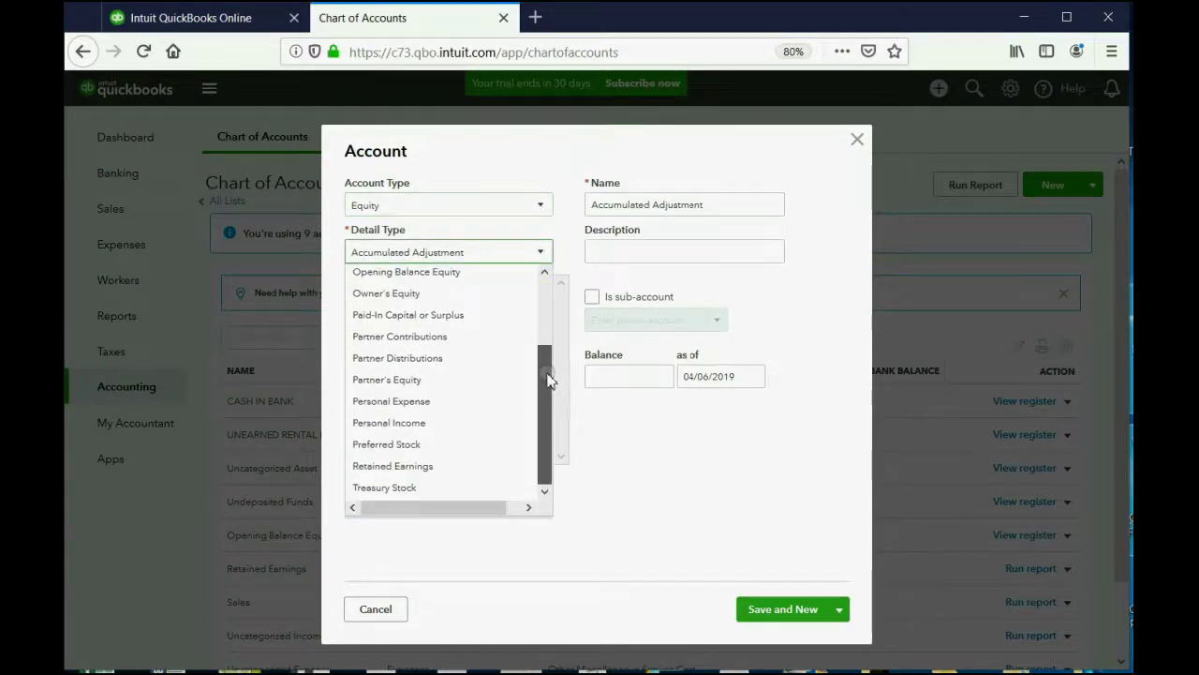
left_click(474, 383)
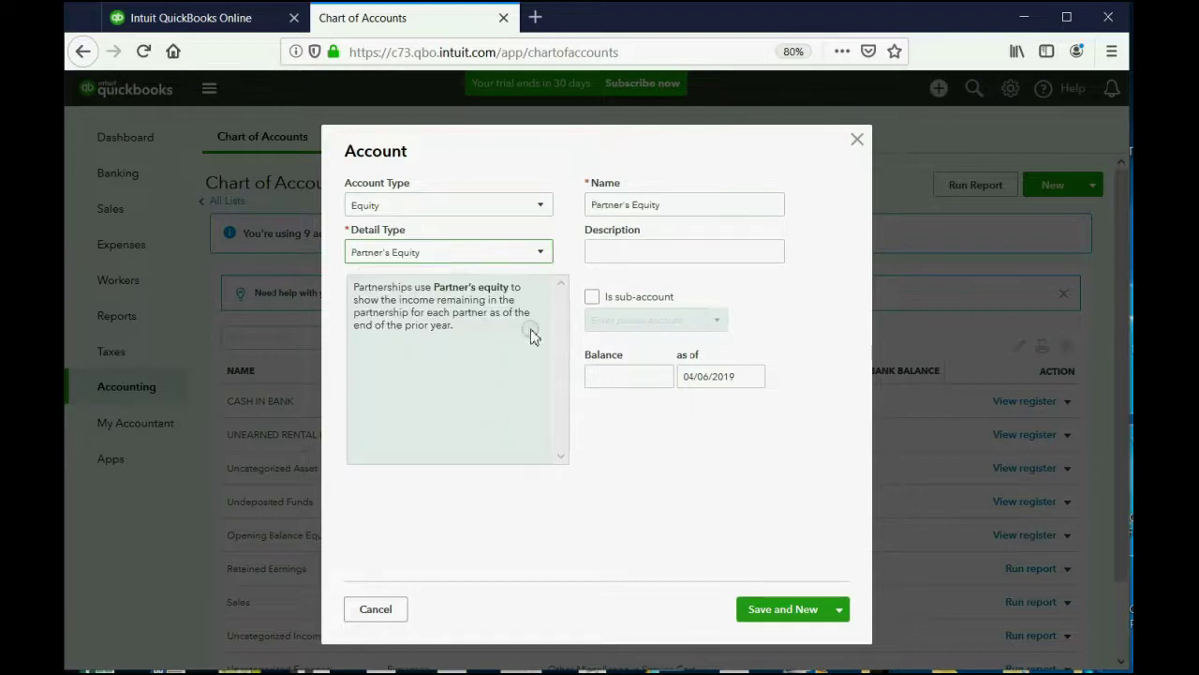
- Name the equity account with the owner's name in possessive form followed by INVESTEMENT, and save it, continuing with a new account form
left_click_drag(701, 203, 555, 202)
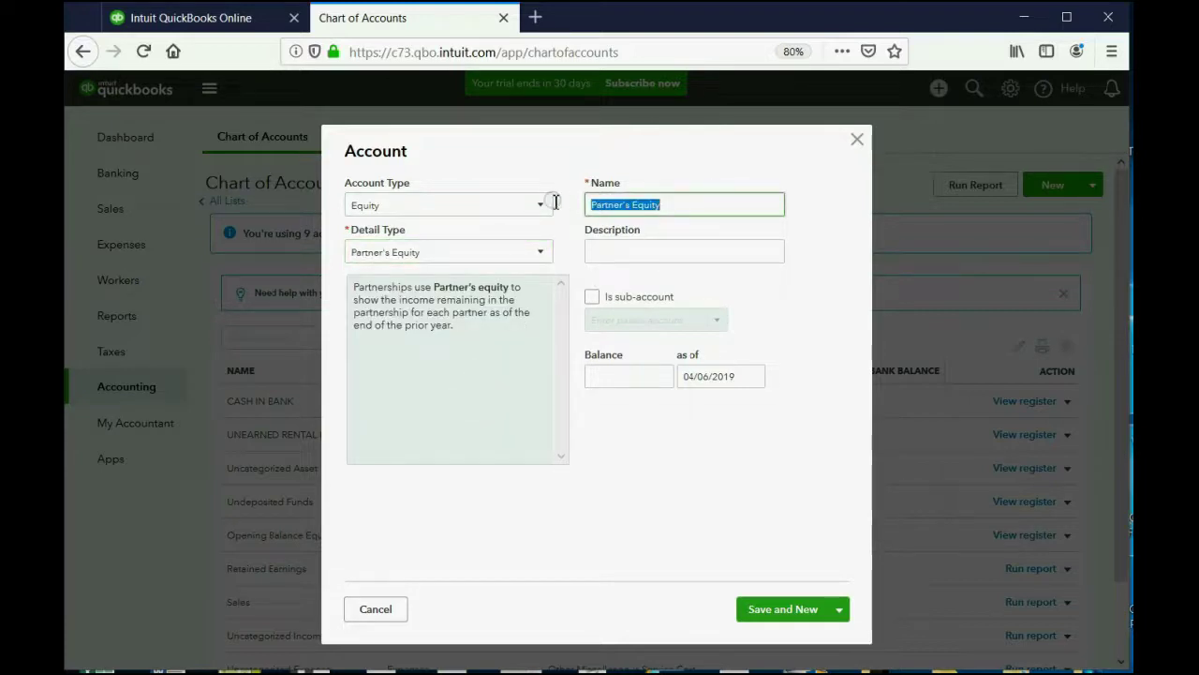
type("HOLDEEN'S I")
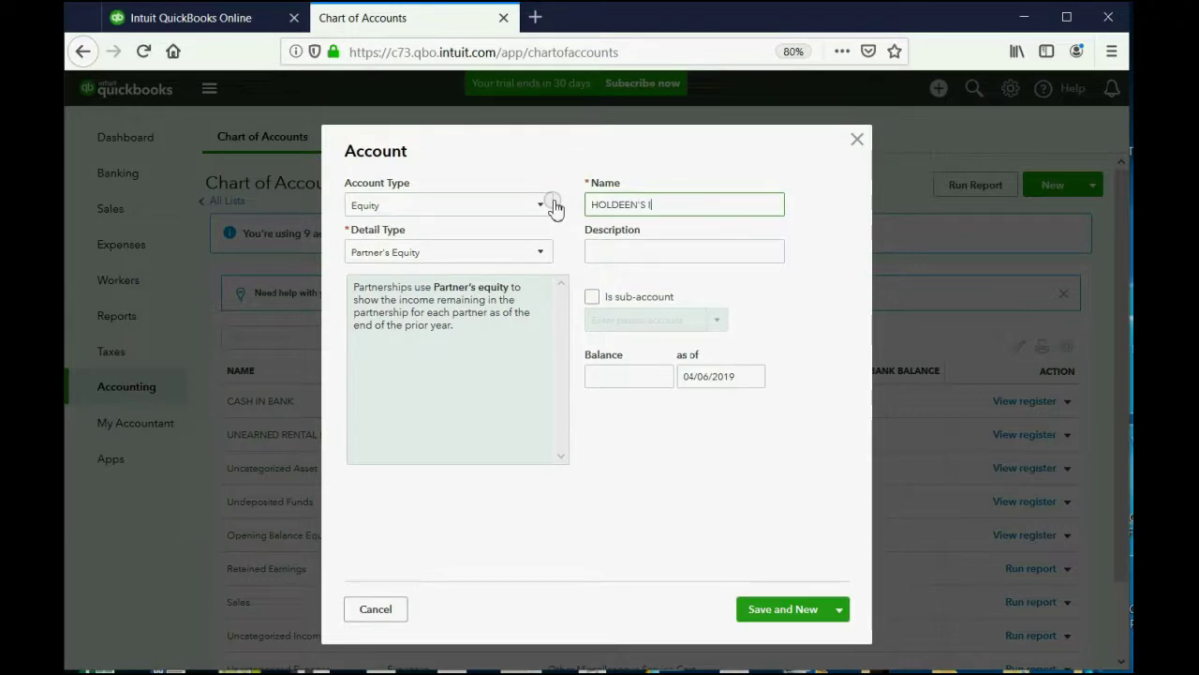
type("NVEDSTMENT")
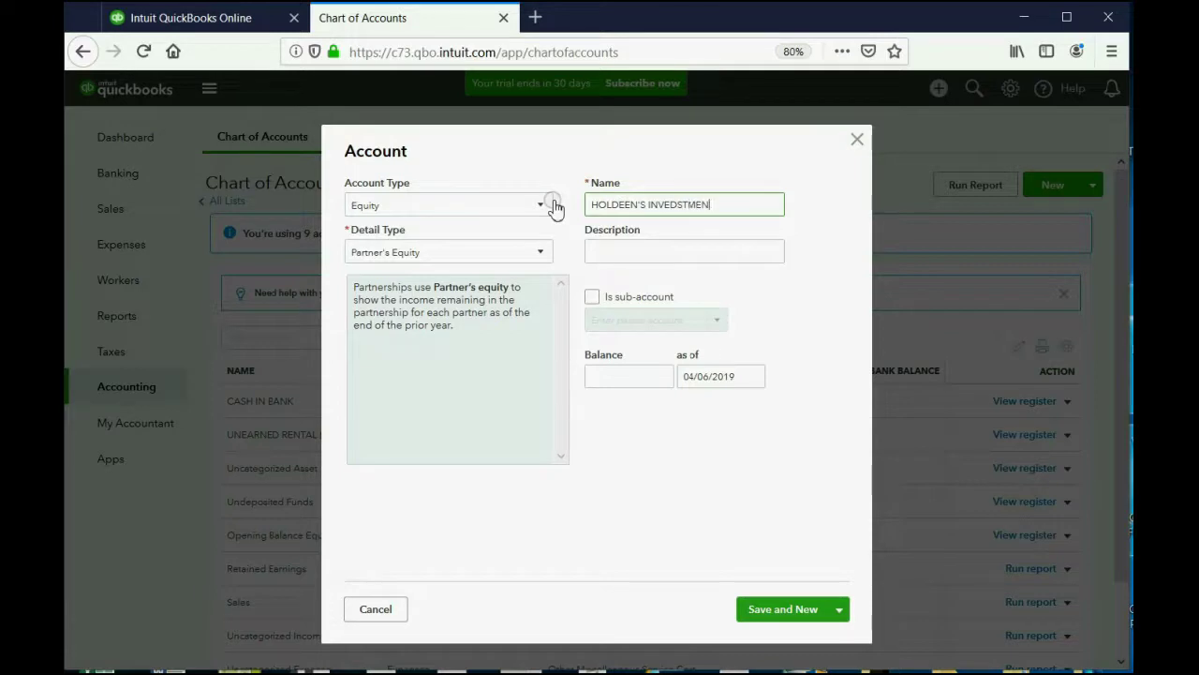
key("BackSpace")
key("BackSpace")
key("BackSpace")
key("BackSpace")
key("BackSpace")
key("BackSpace")
key("BackSpace")
type("STED")
type("MENT")
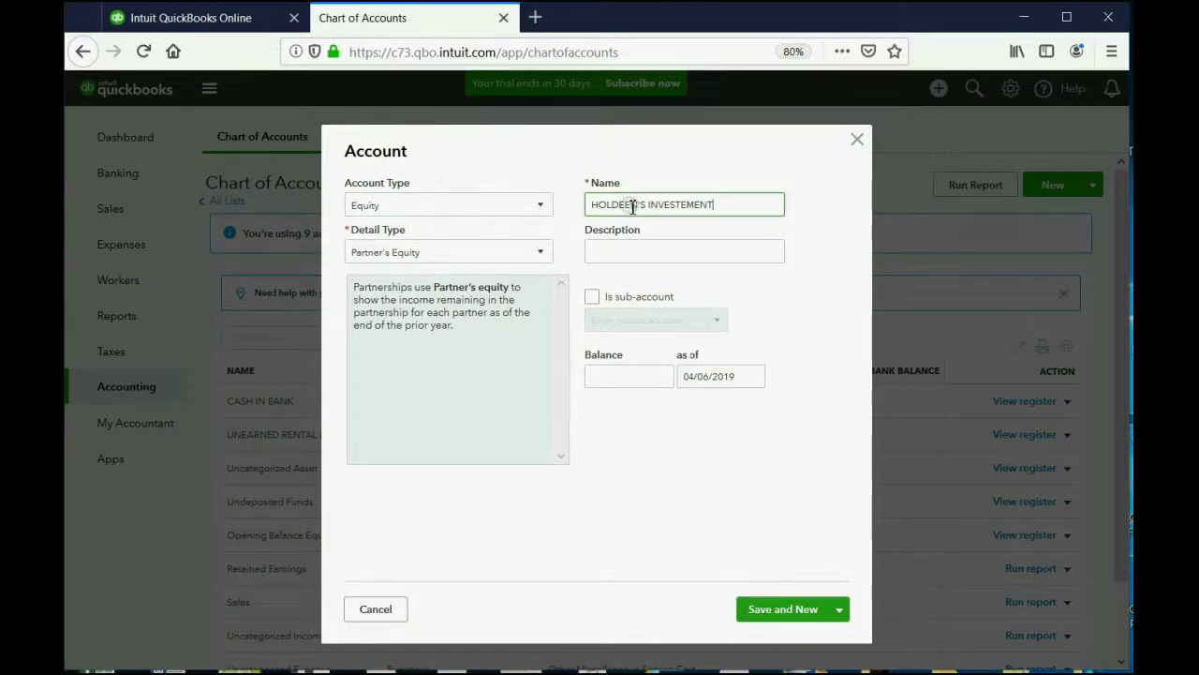
key("BackSpace")
key("BackSpace")
type("N")
left_click(776, 608)
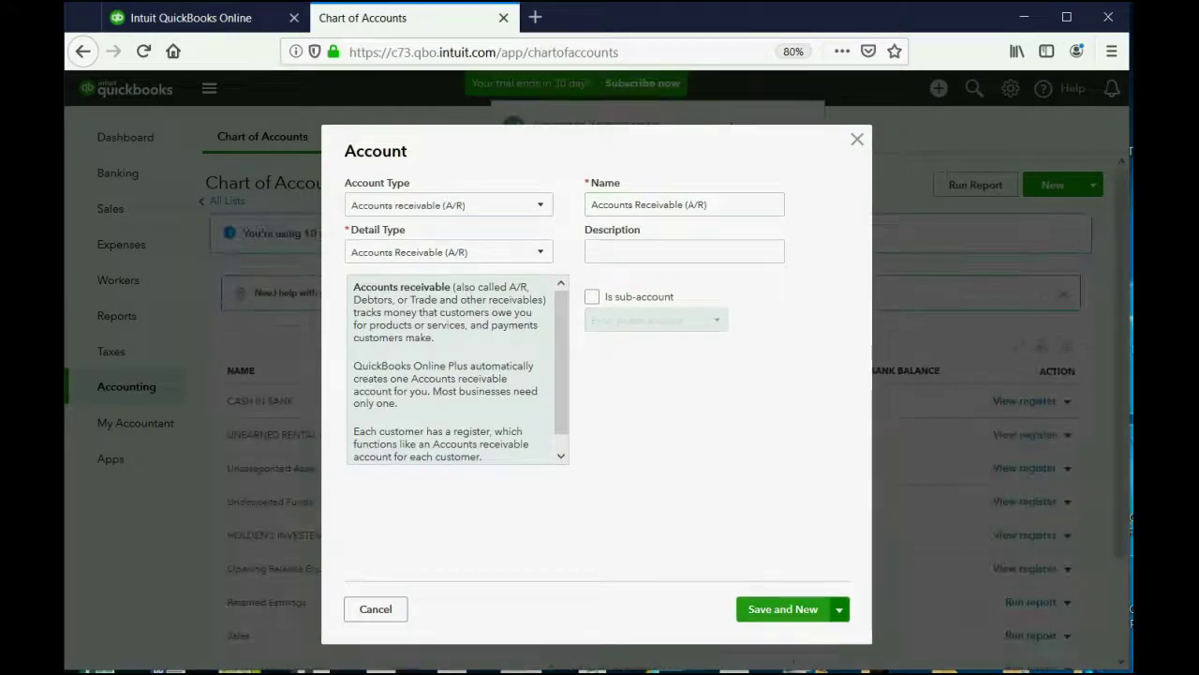
- Check the next account in the PowerPoint list, and in QuickBooks Online set the new account's type to Equity with detail type Partner Distributions
key("alt+Tab")
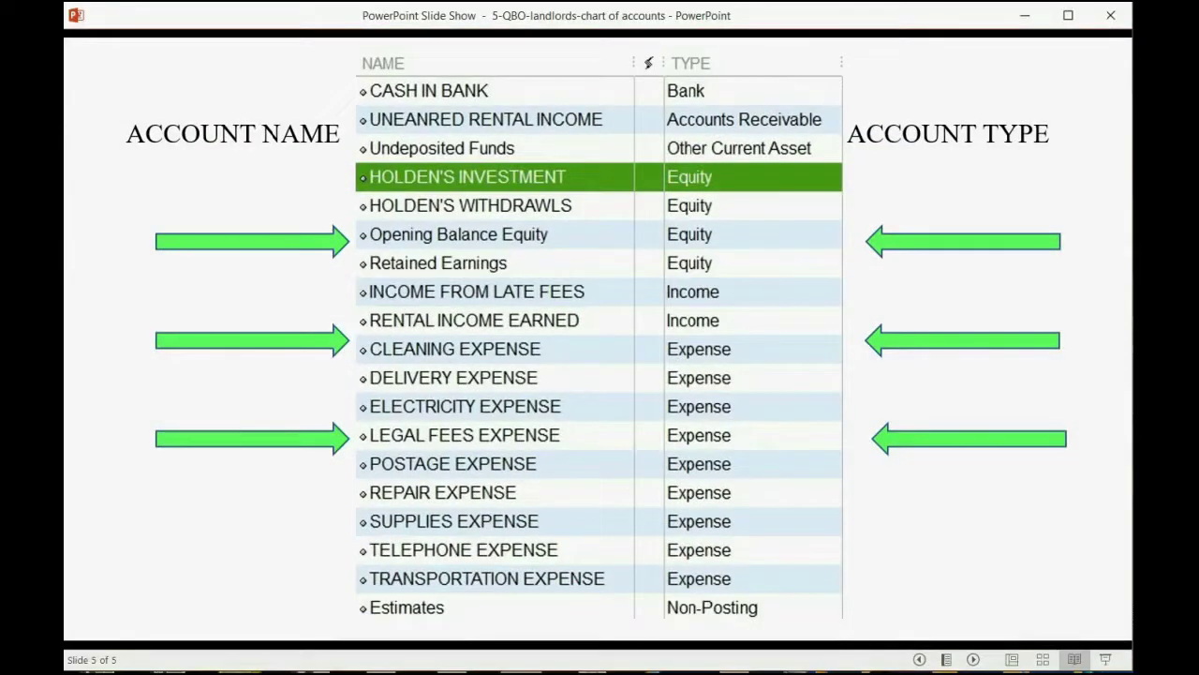
key("alt+Tab")
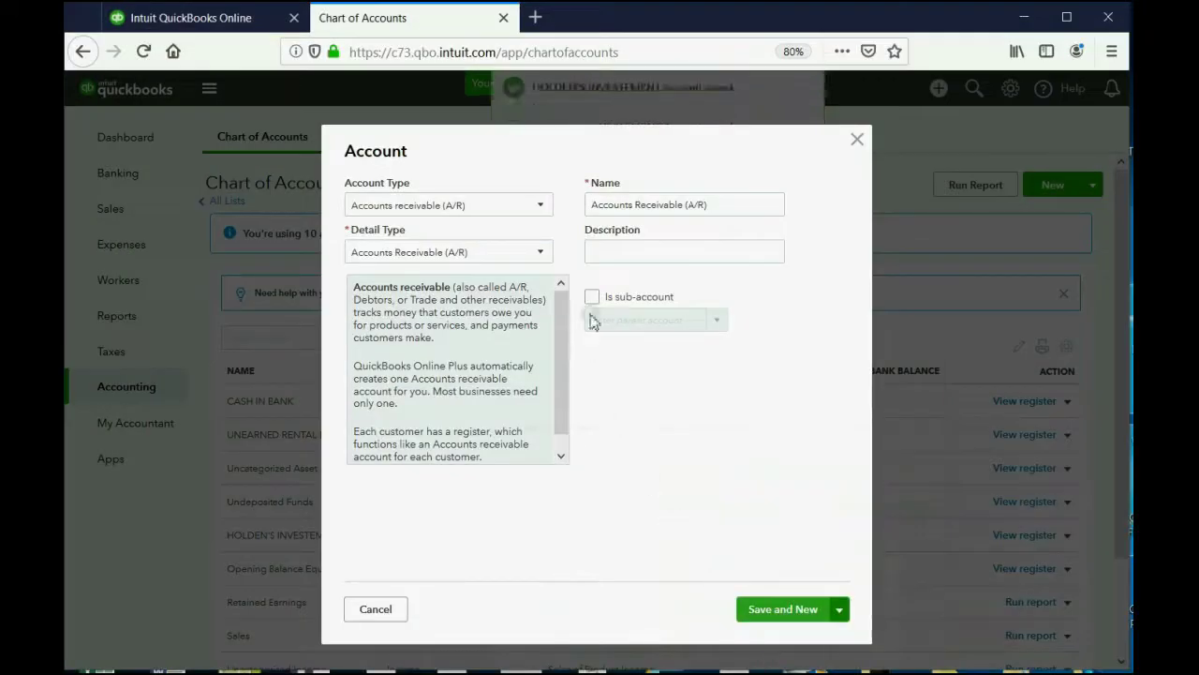
left_click(542, 210)
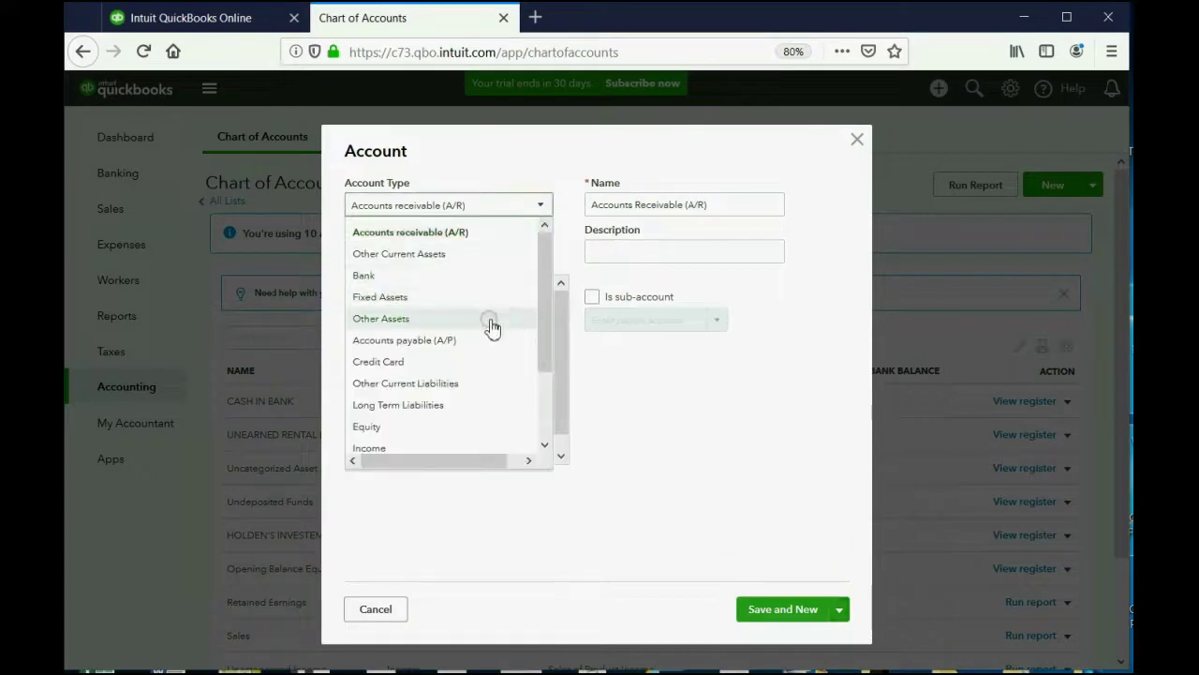
left_click(455, 429)
left_click(541, 253)
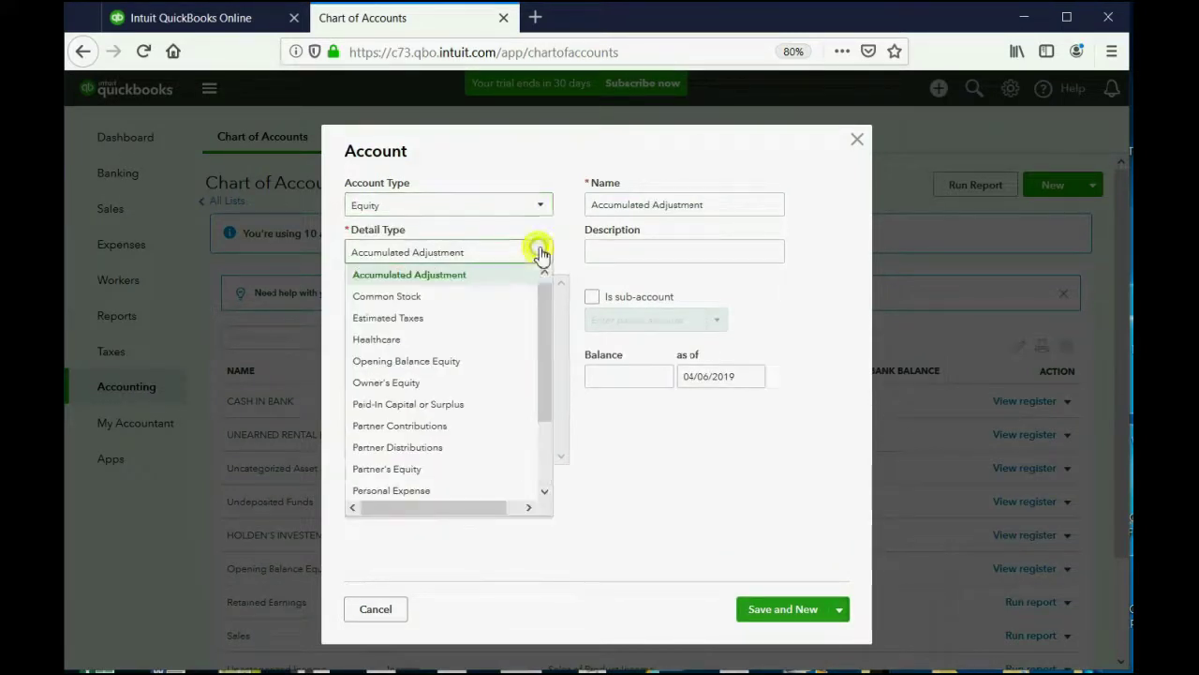
scroll(491, 393, "down", 2)
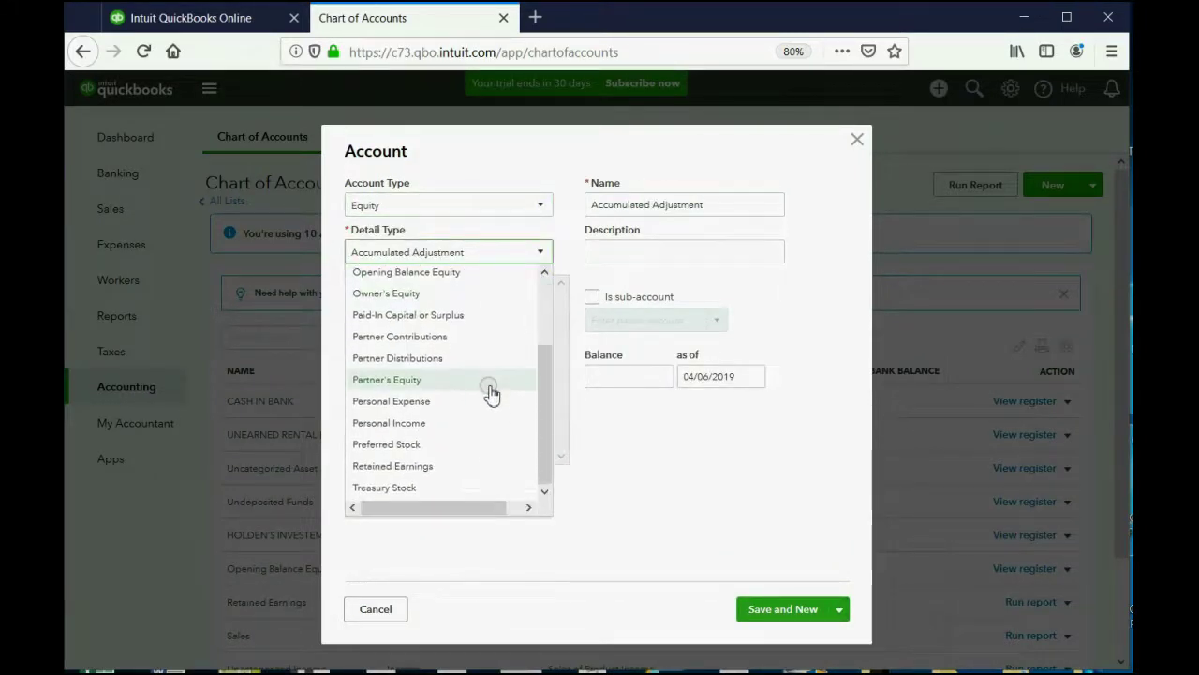
scroll(491, 393, "up", 1)
scroll(491, 393, "up", 1)
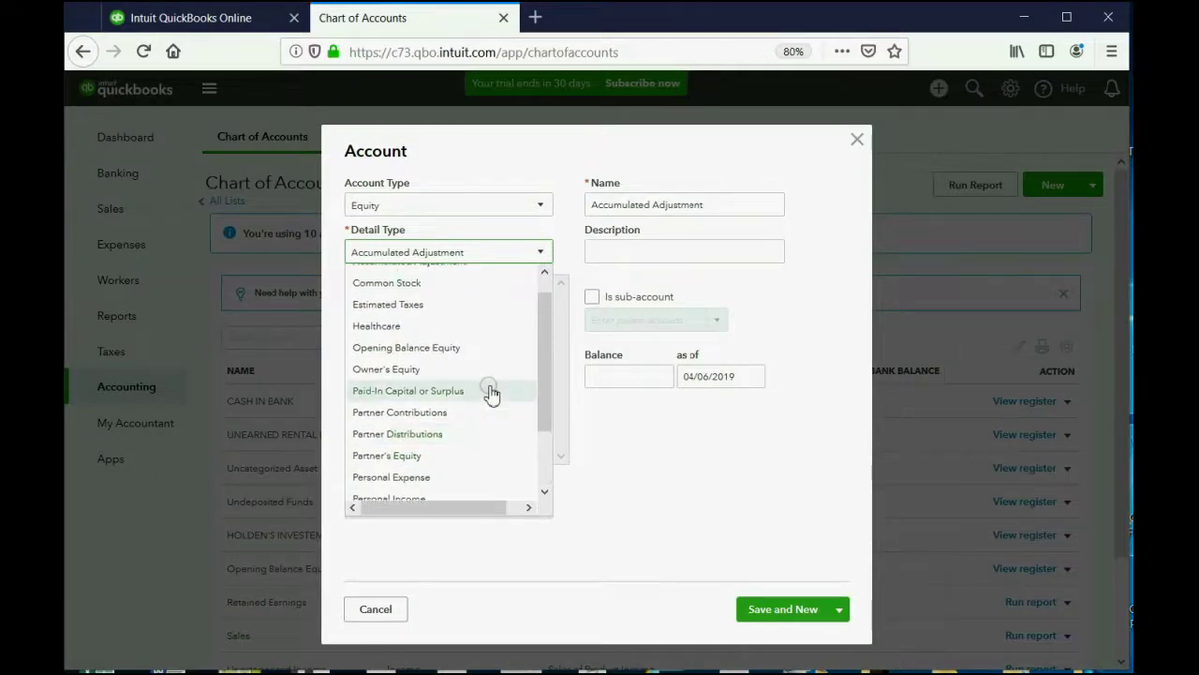
left_click(474, 434)
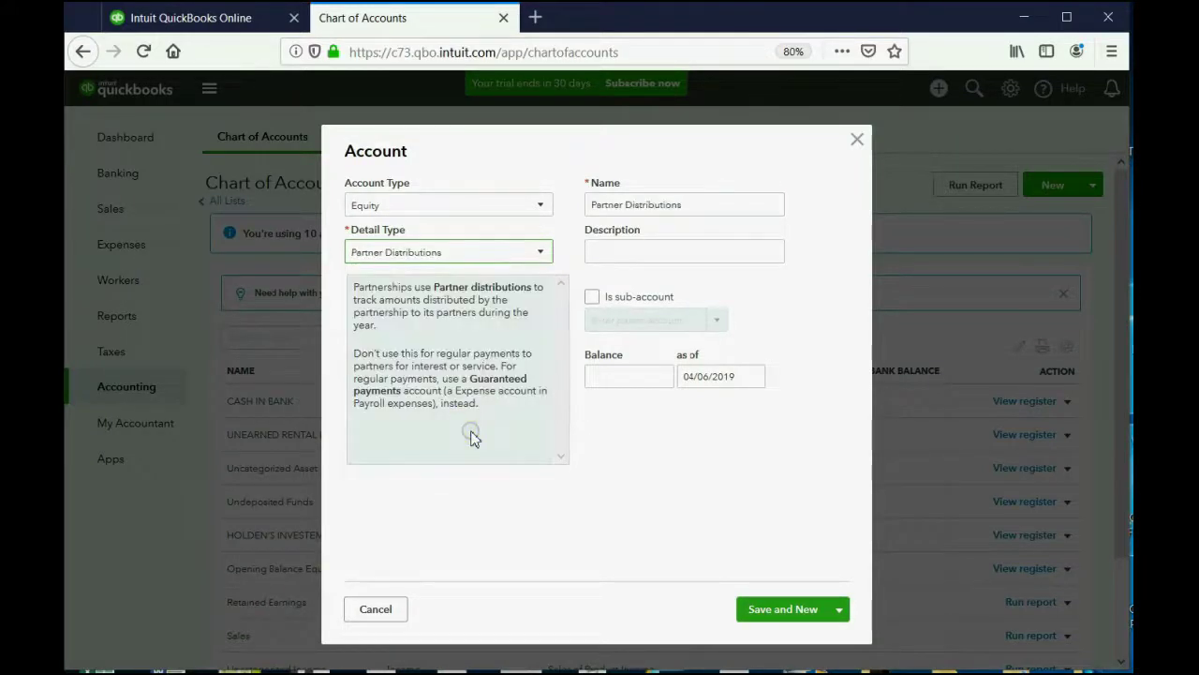
- Name the equity account with the owner's name in possessive form followed by WITHDRAWLS, and save it, continuing with a new account form
left_click_drag(698, 202, 529, 208)
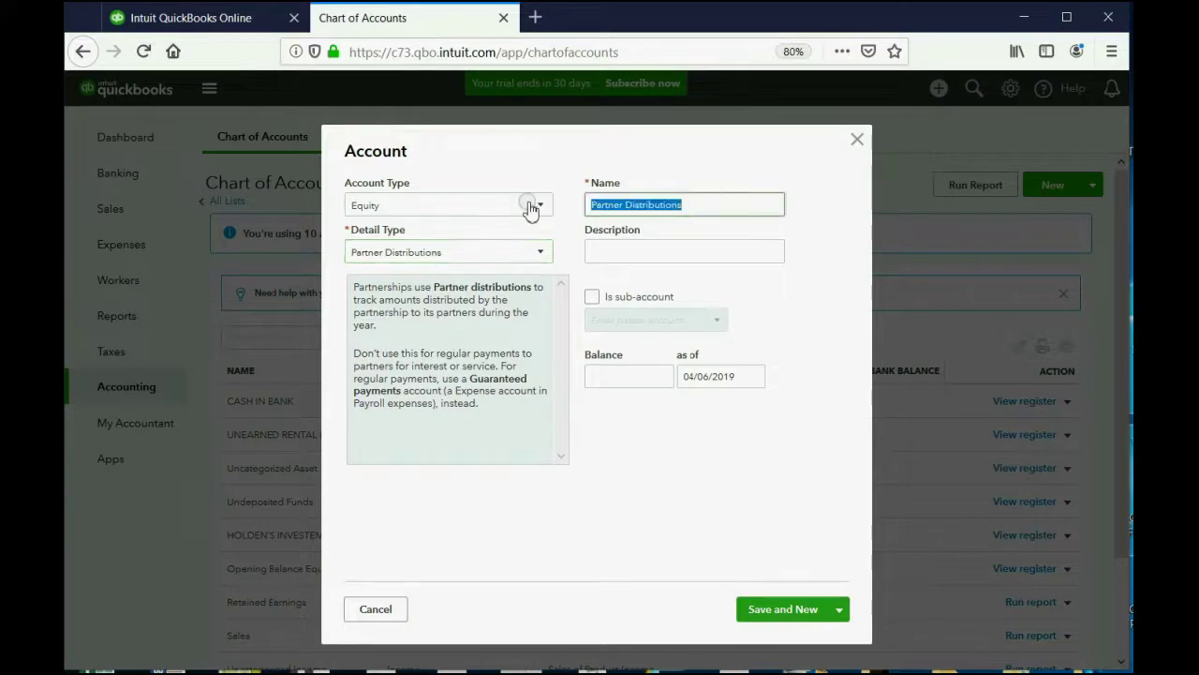
type("HOLDEN")
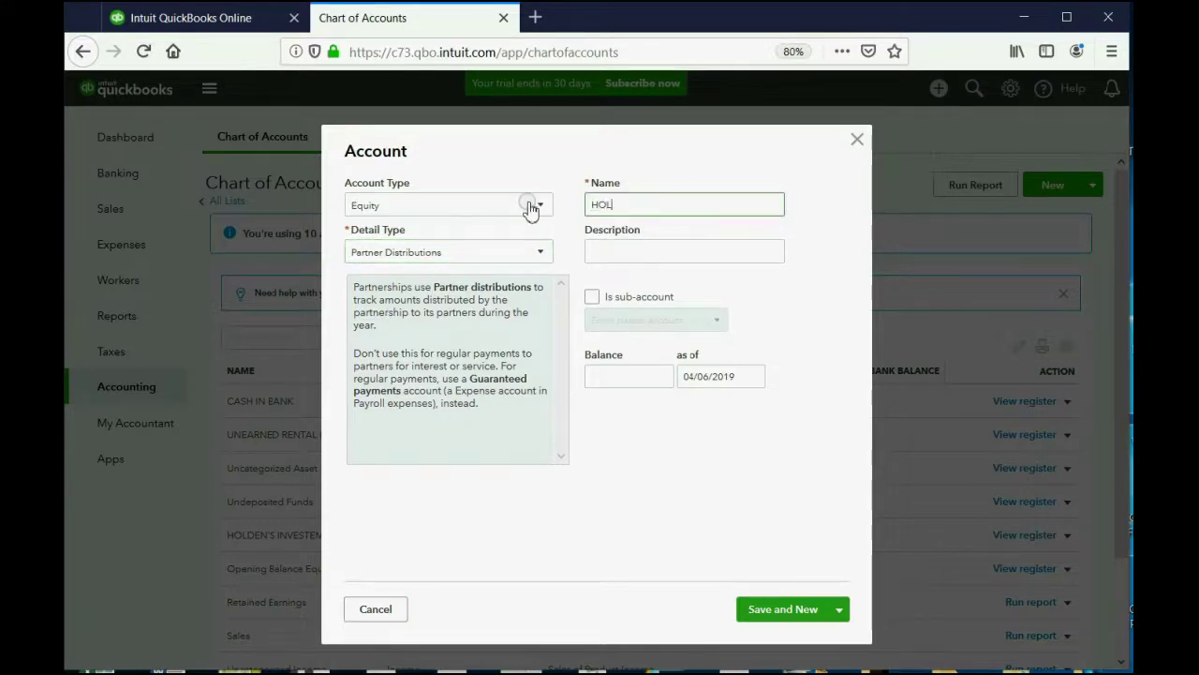
type("'S WITHDRAWLS")
left_click(775, 611)
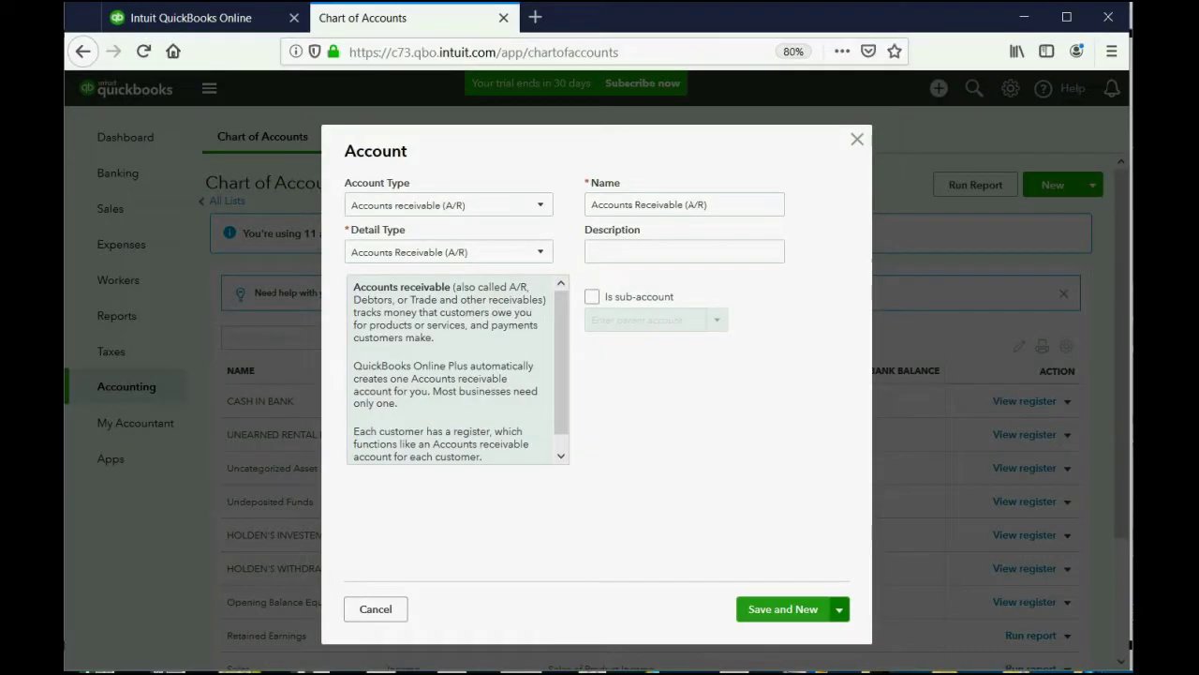
- Set the new account's type to Income and its detail type to Service/Fee Income
left_click(495, 206)
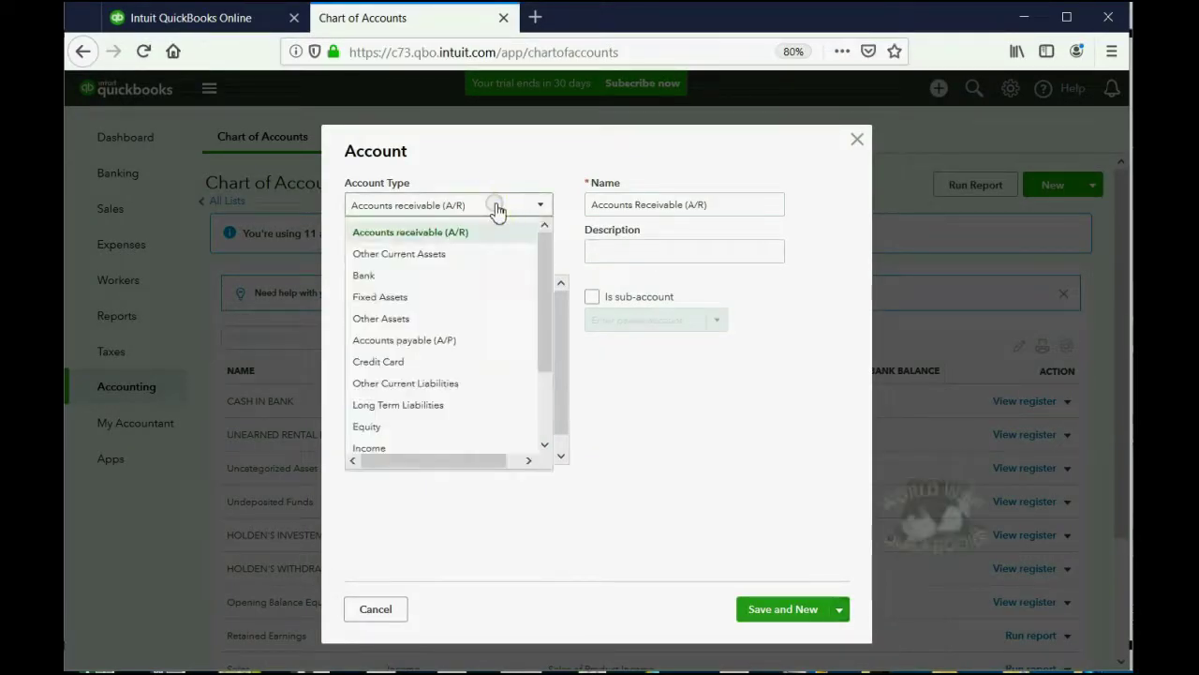
left_click(403, 447)
left_click(526, 253)
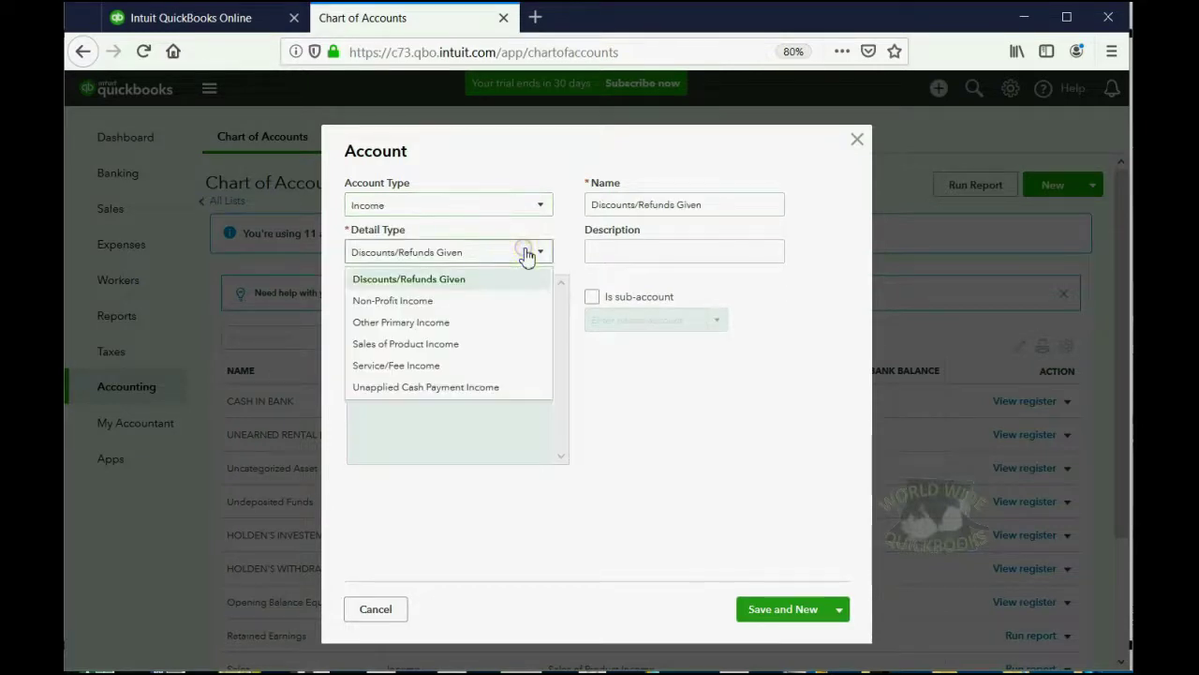
left_click(444, 366)
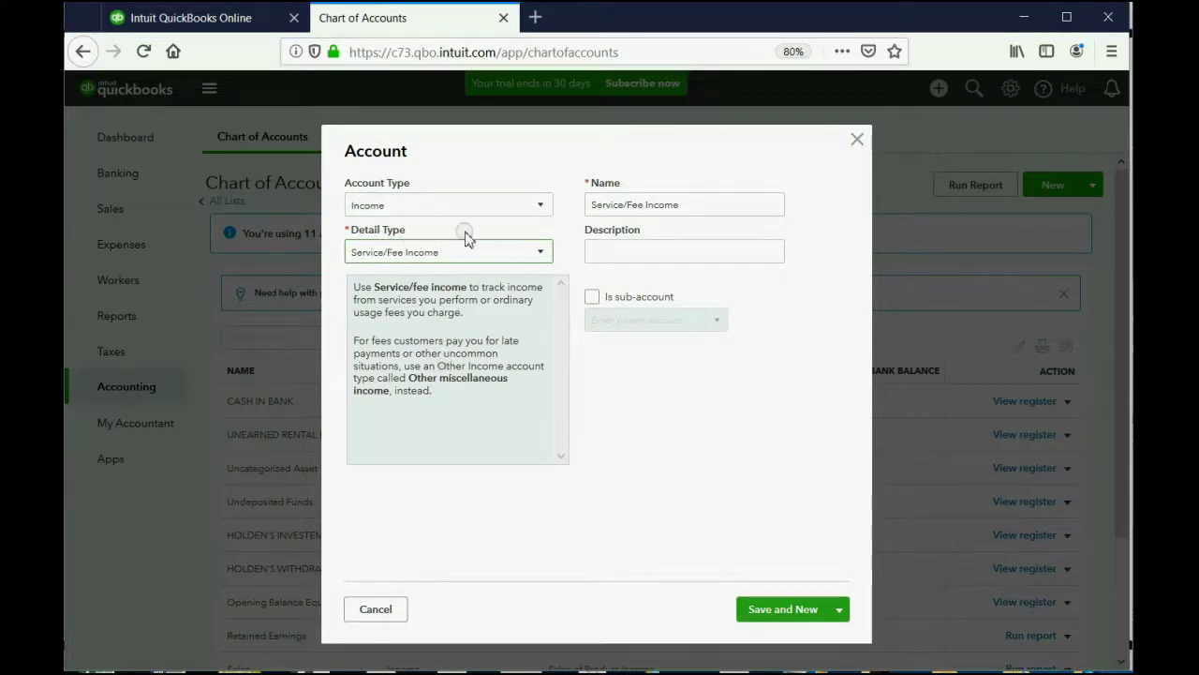
- Name the income account RENTAL INCOME EARNED, then save it and close the account form
triple_click(712, 203)
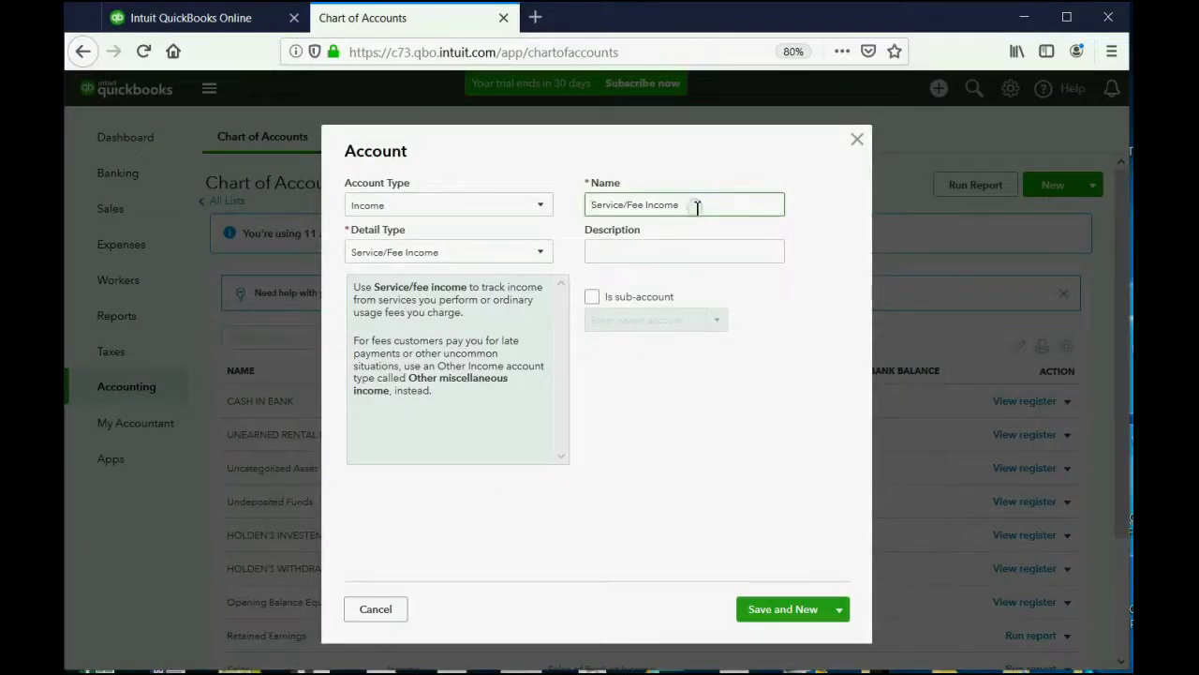
left_click_drag(696, 203, 551, 213)
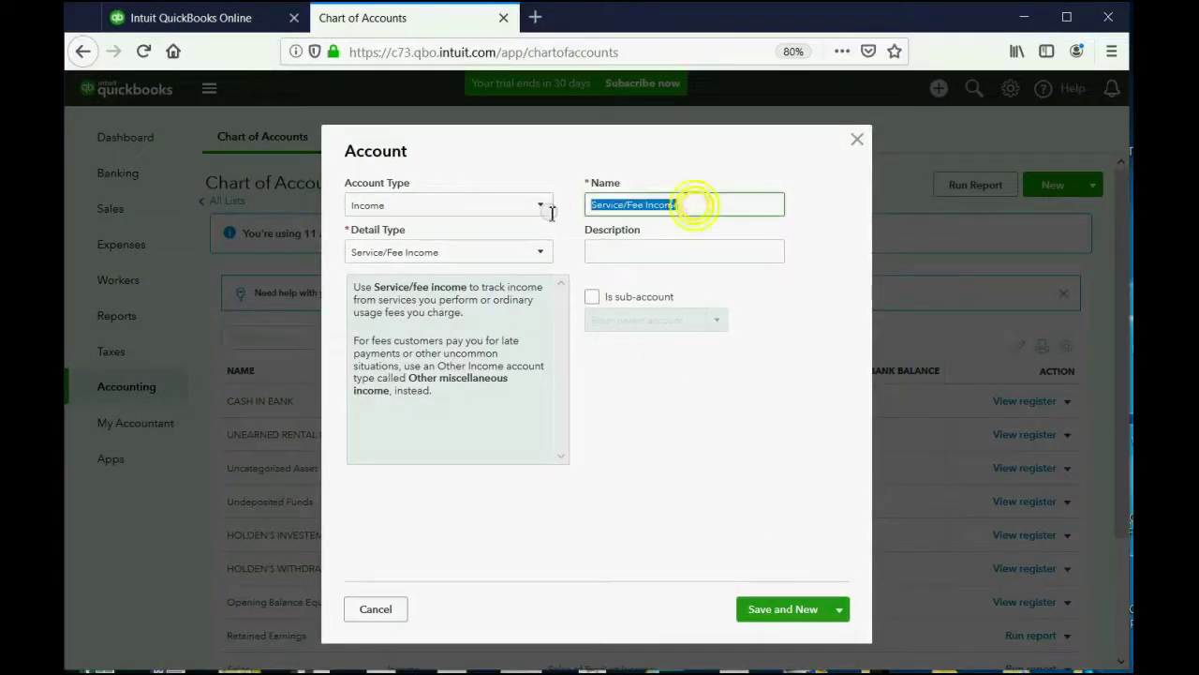
type("RENTAL INCOME EARNED")
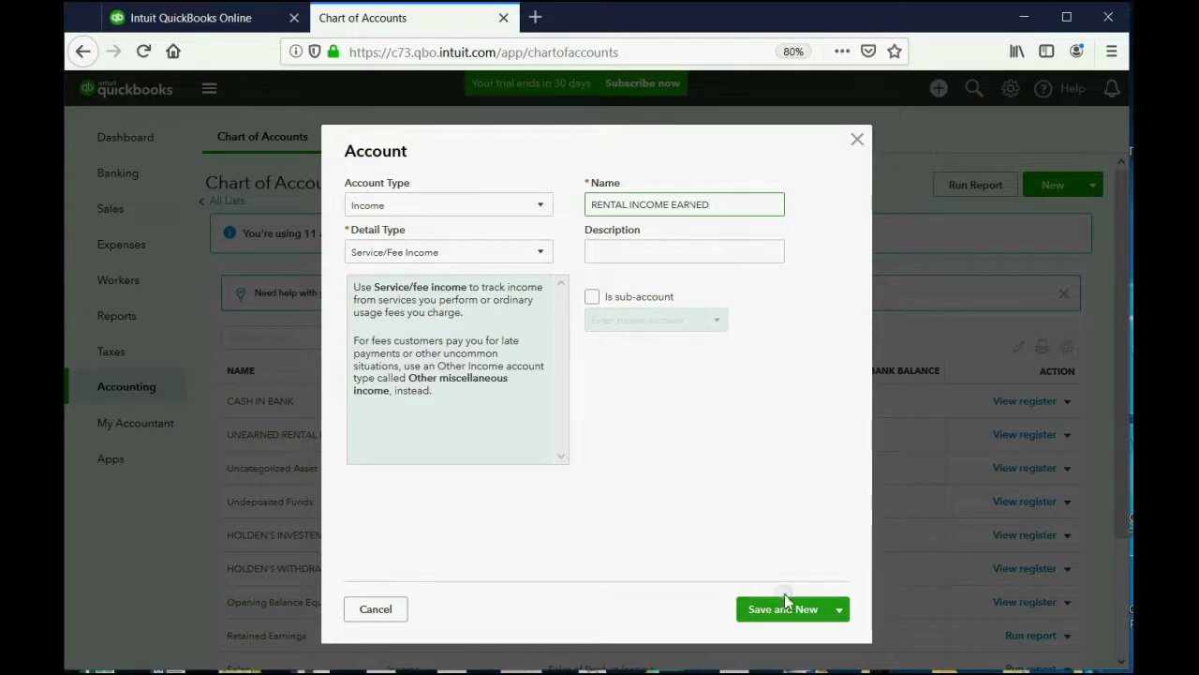
left_click(837, 618)
left_click(796, 636)
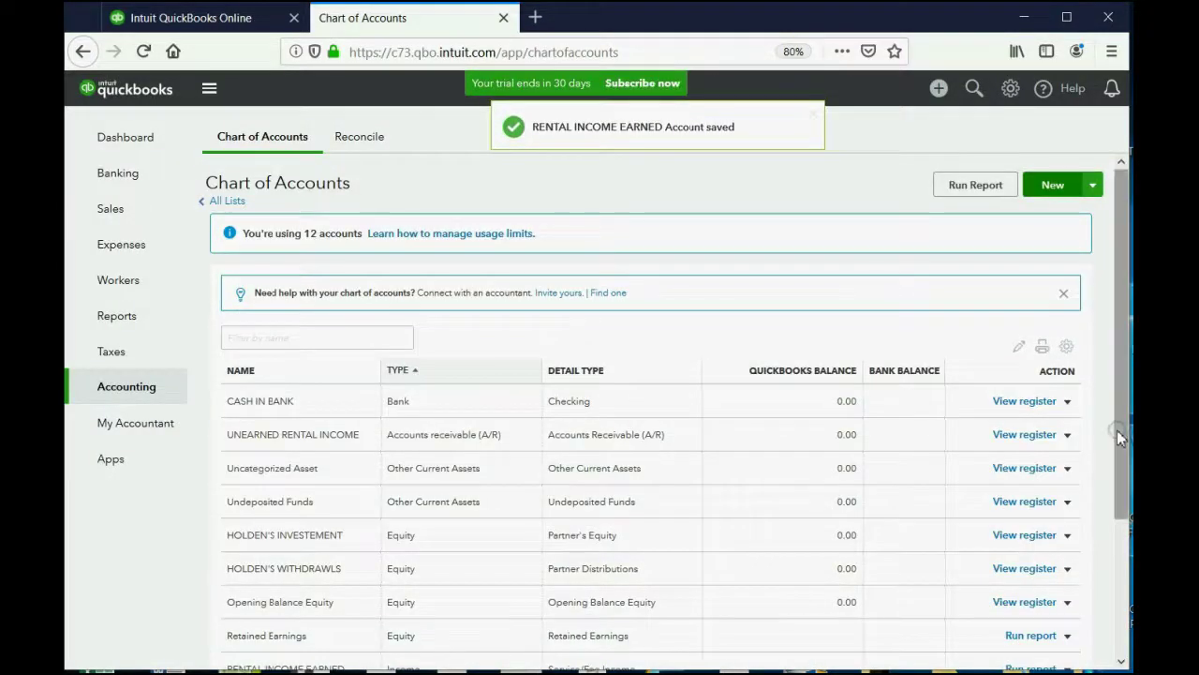
- Review the accounts in the chart of accounts and compare them with the PowerPoint account list
scroll(1120, 374, "down", 3)
scroll(1129, 562, "up", 1)
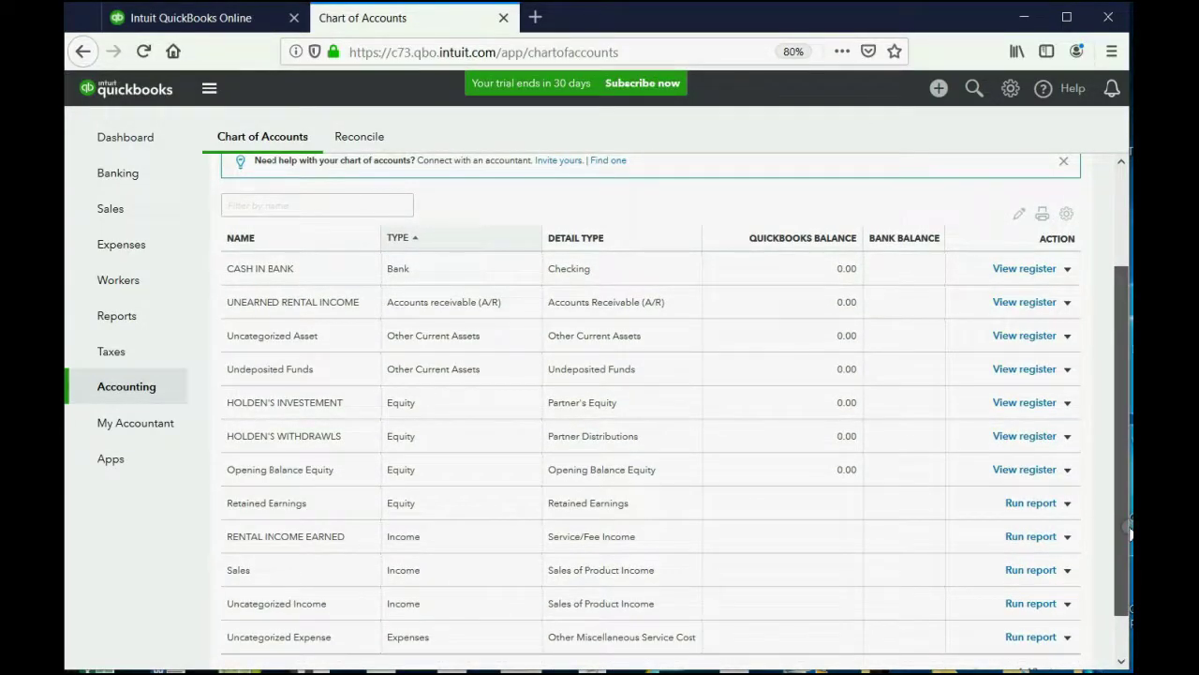
scroll(1129, 533, "down", 1)
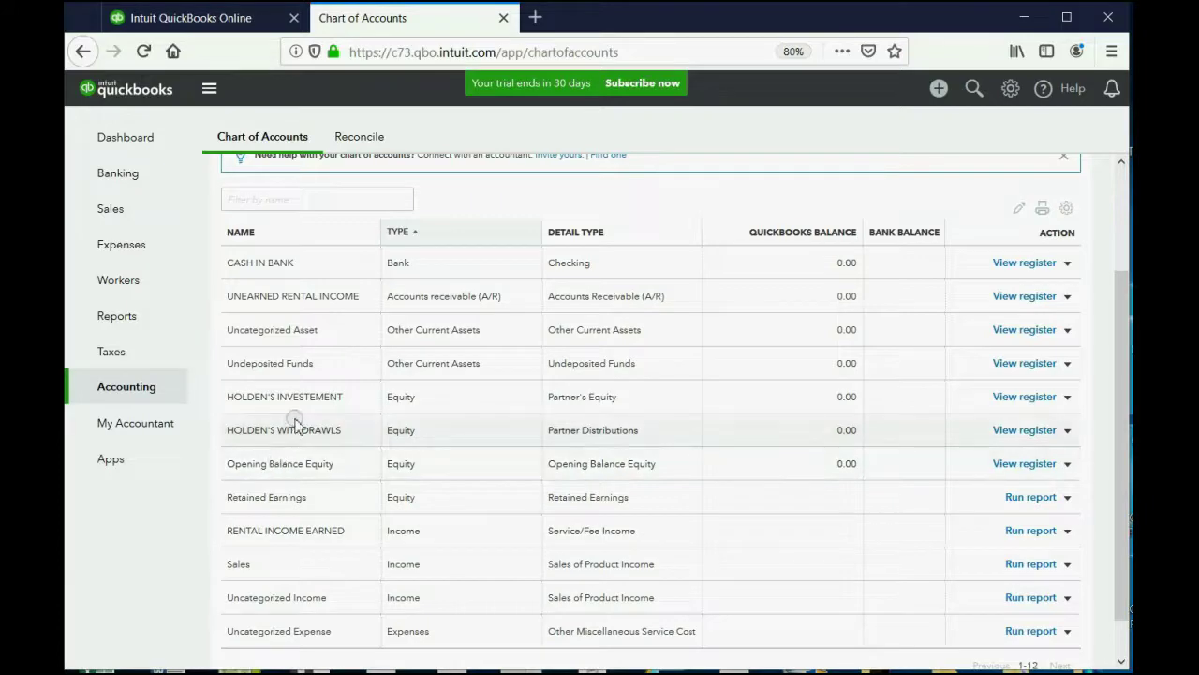
scroll(295, 422, "down", 1)
scroll(302, 225, "up", 2)
scroll(419, 596, "down", 2)
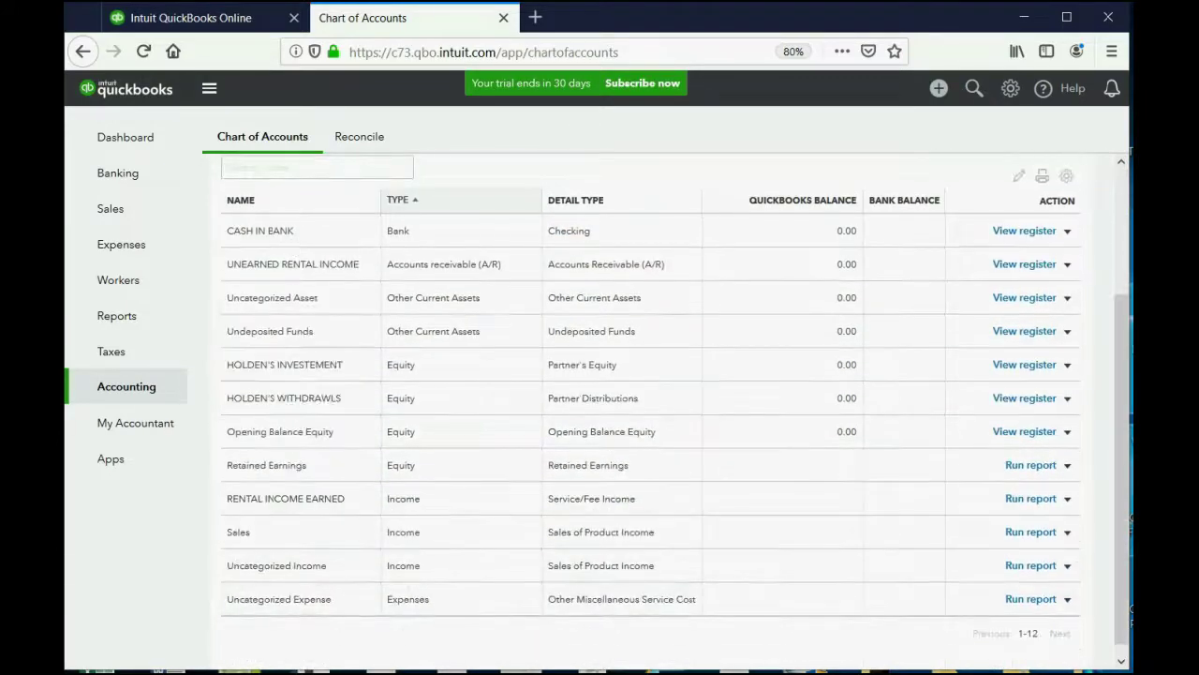
key("alt+Tab")
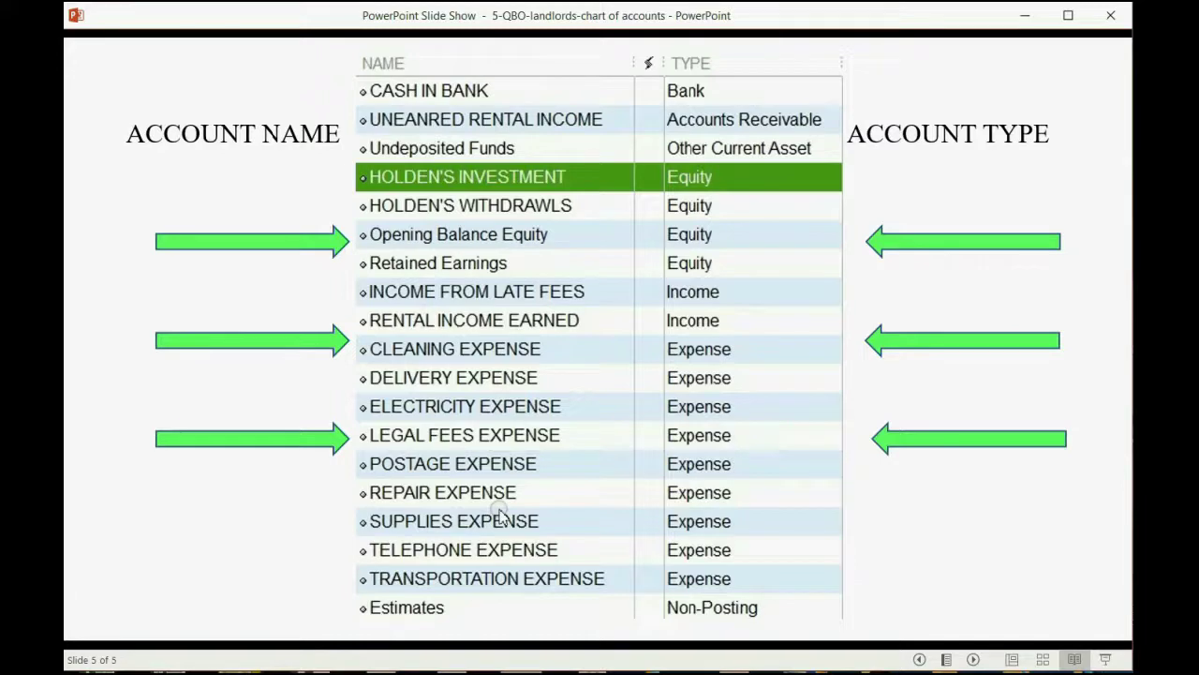
key("alt+Tab")
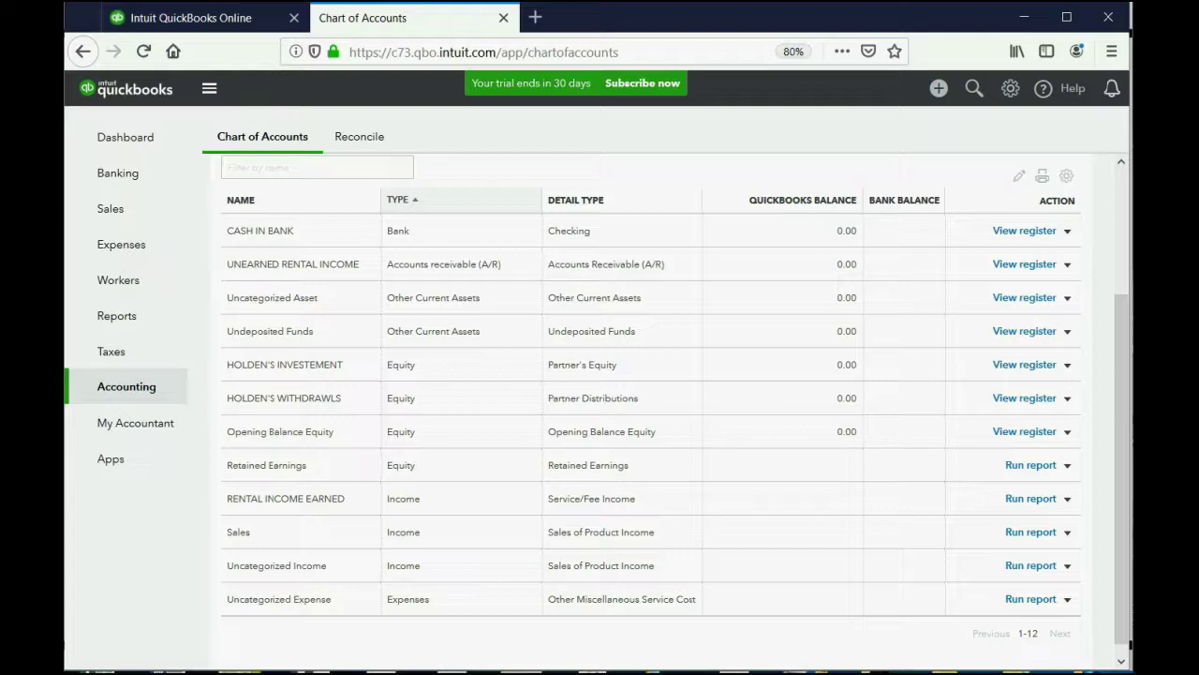
- Look through the whole chart of accounts, from the bank account down to the expense accounts, checking names and types
scroll(1115, 403, "up", 3)
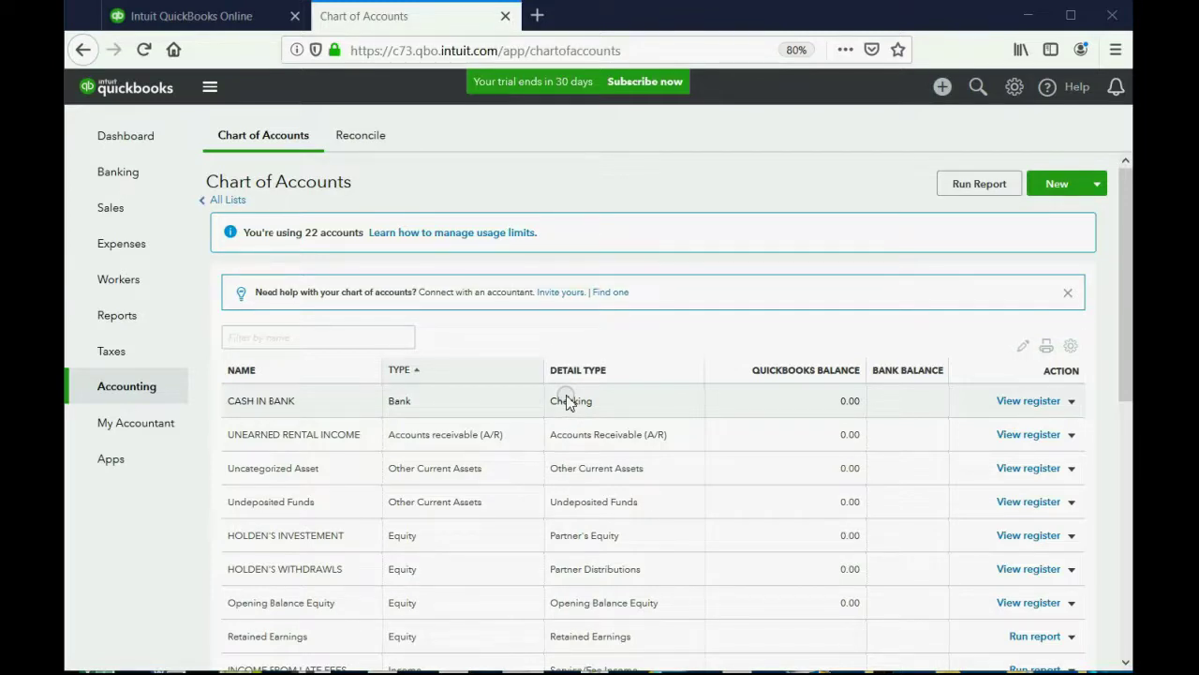
scroll(567, 401, "down", 3)
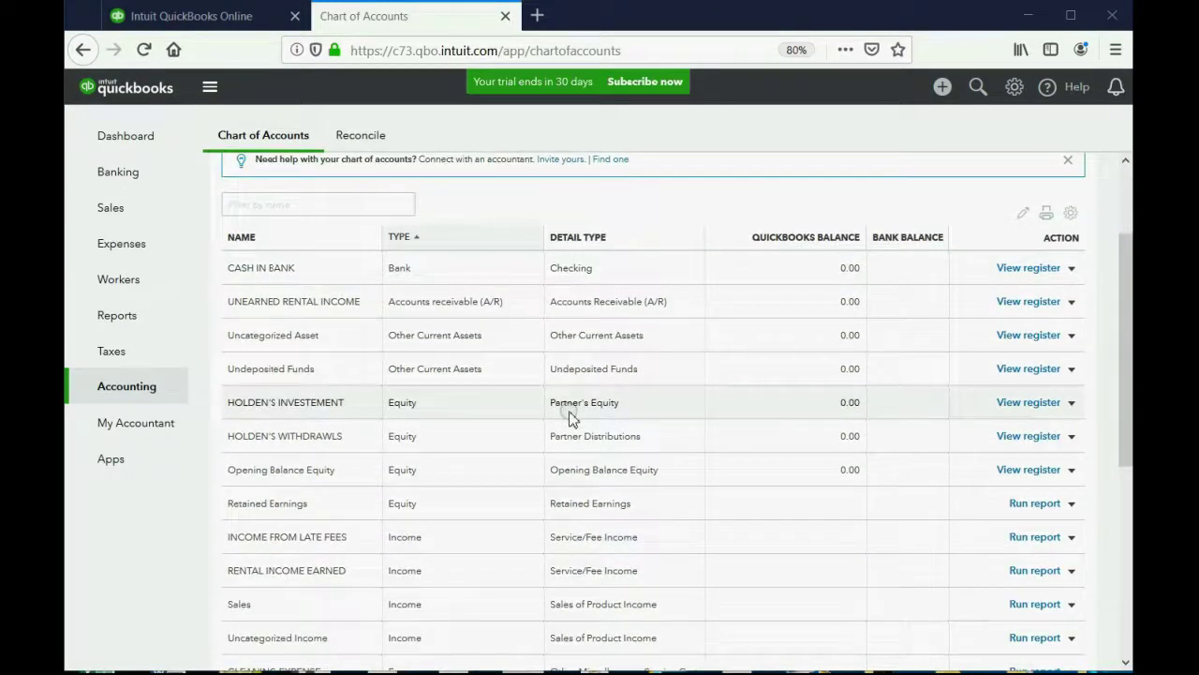
scroll(568, 415, "down", 2)
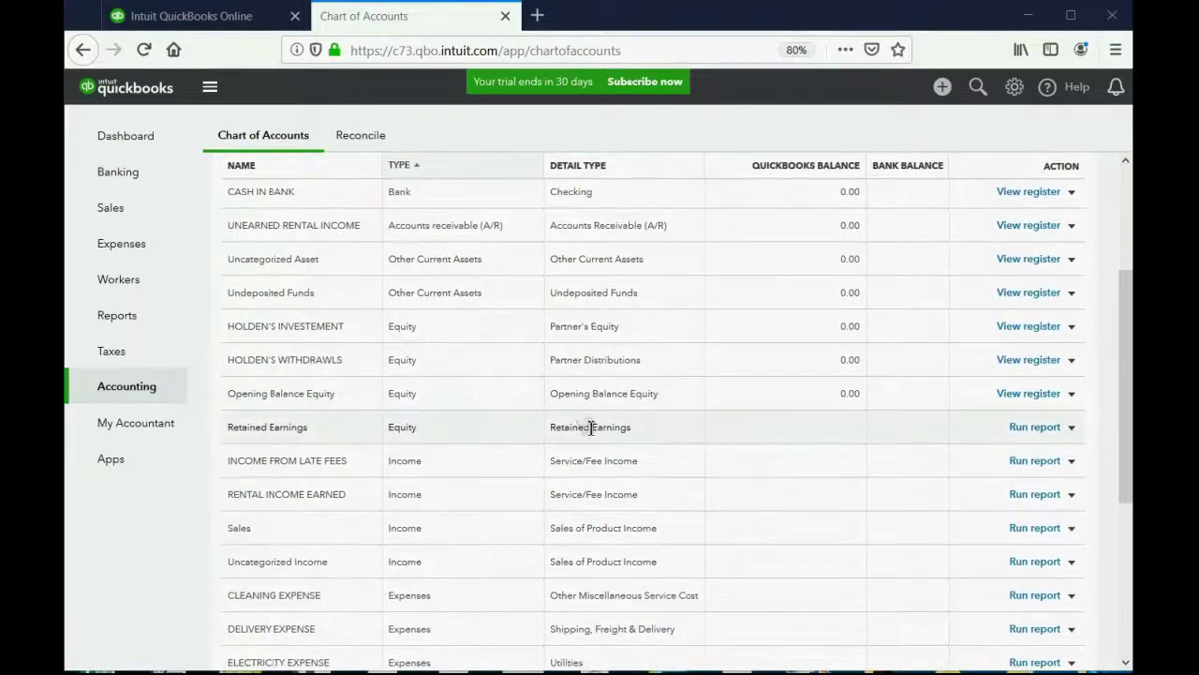
scroll(594, 434, "down", 3)
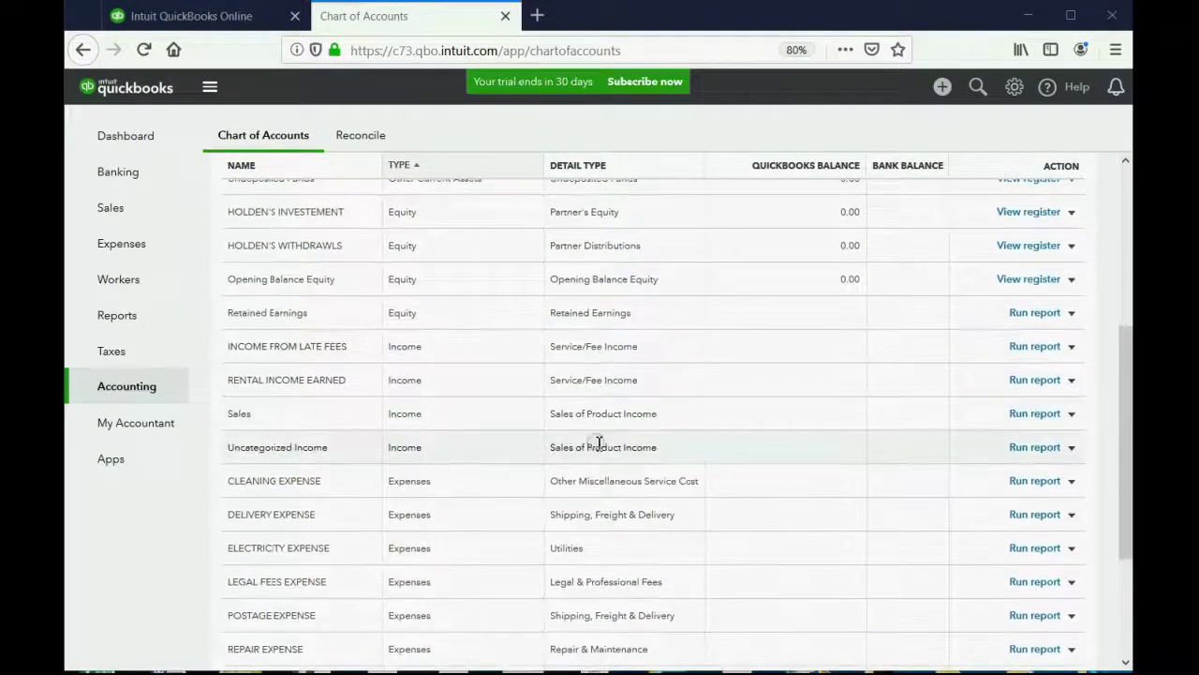
scroll(599, 442, "down", 5)
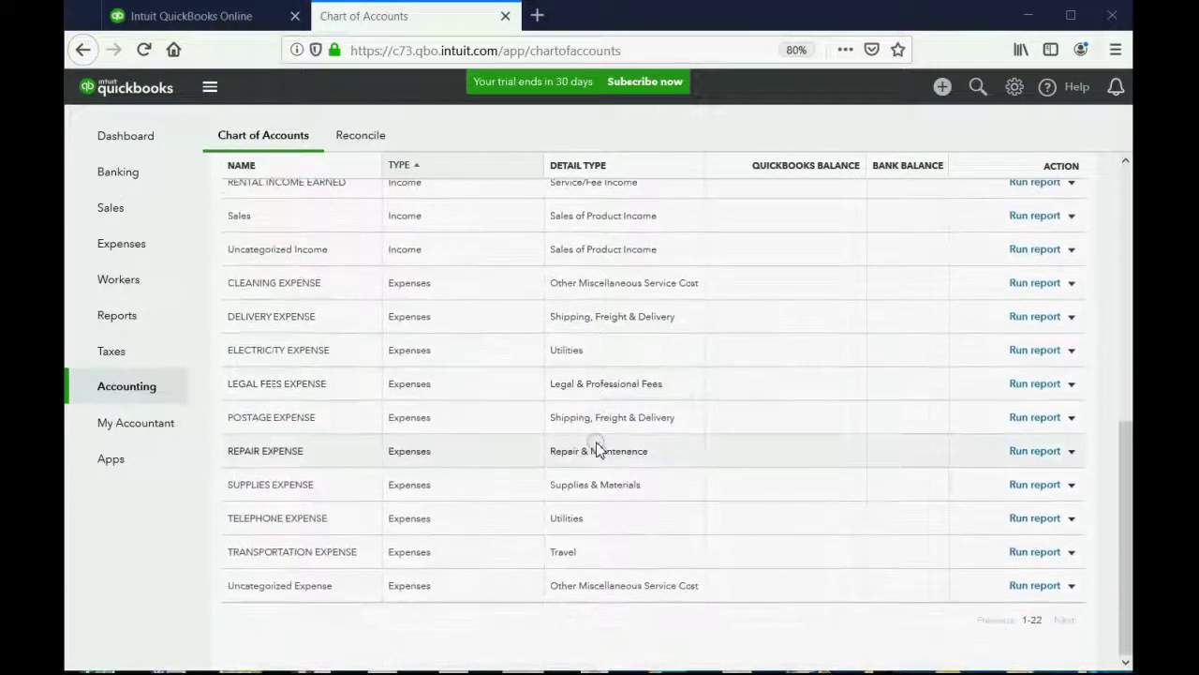
scroll(596, 448, "up", 8)
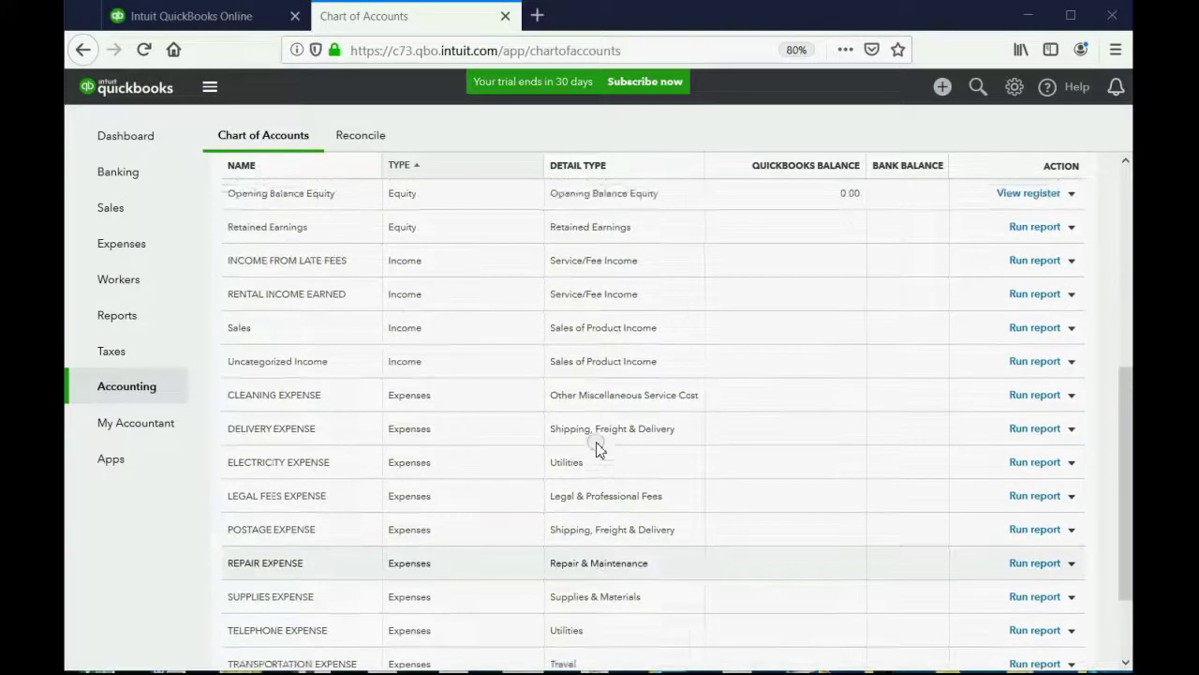
scroll(596, 448, "up", 2)
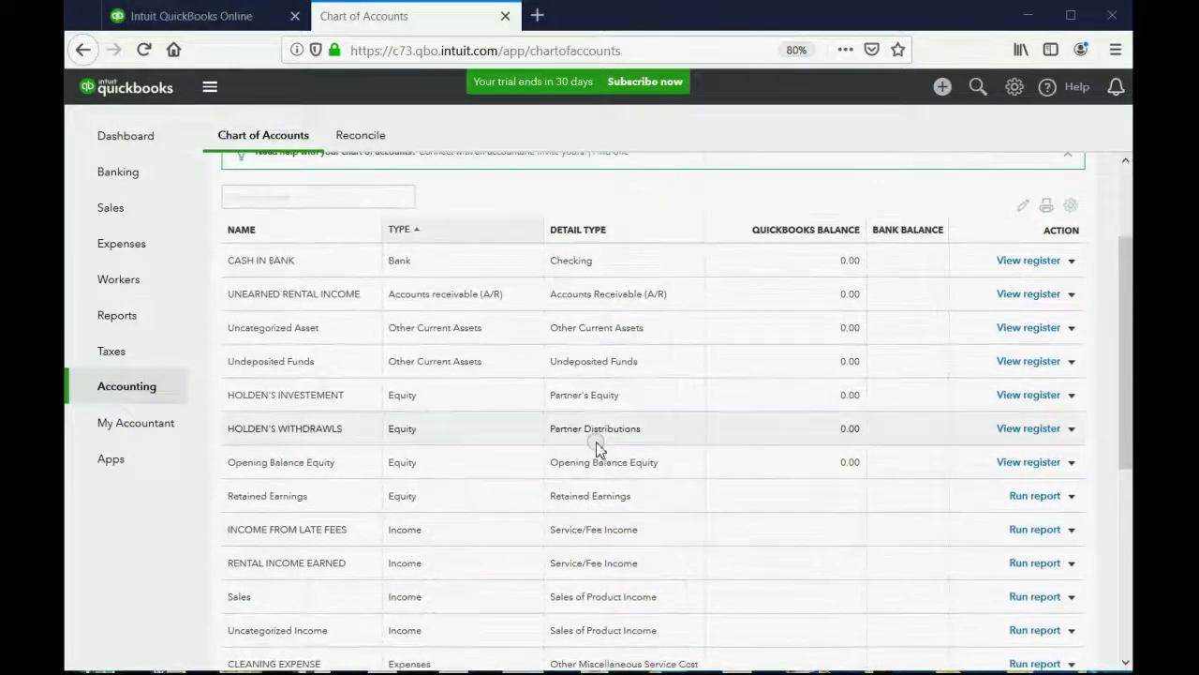
scroll(596, 448, "up", 2)
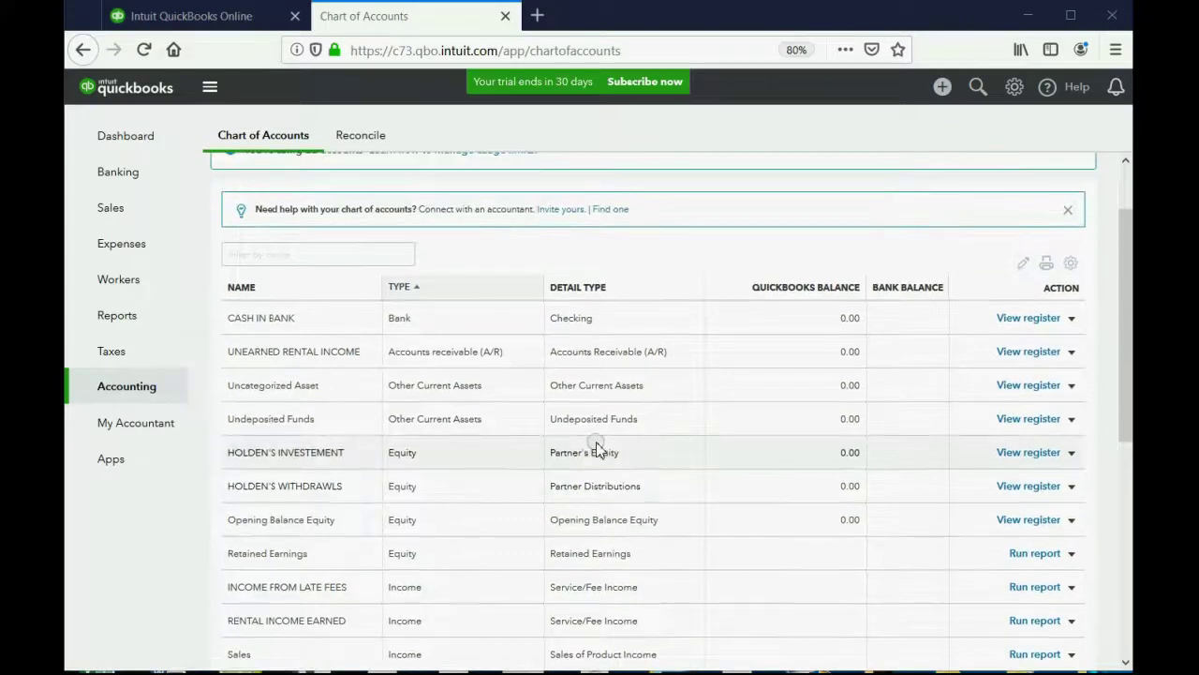
scroll(598, 448, "up", 2)
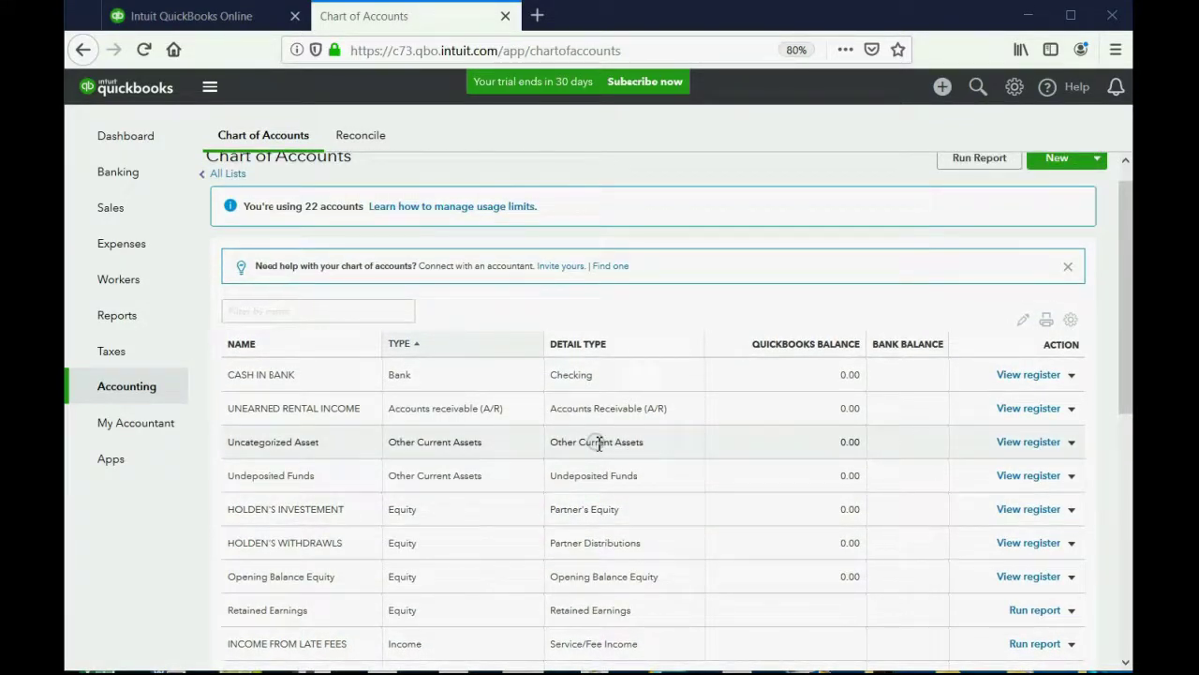
scroll(598, 443, "down", 3)
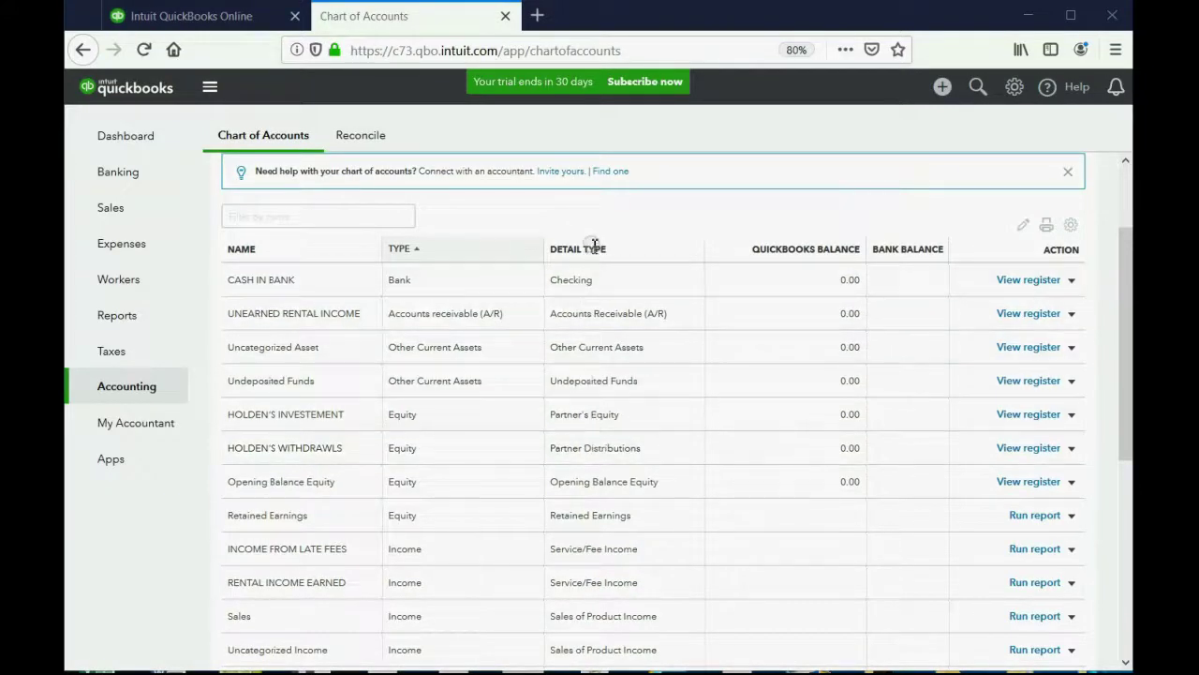
- Highlight the Detail Type column heading and examine the detail types assigned to all accounts in the list
left_click_drag(553, 249, 613, 255)
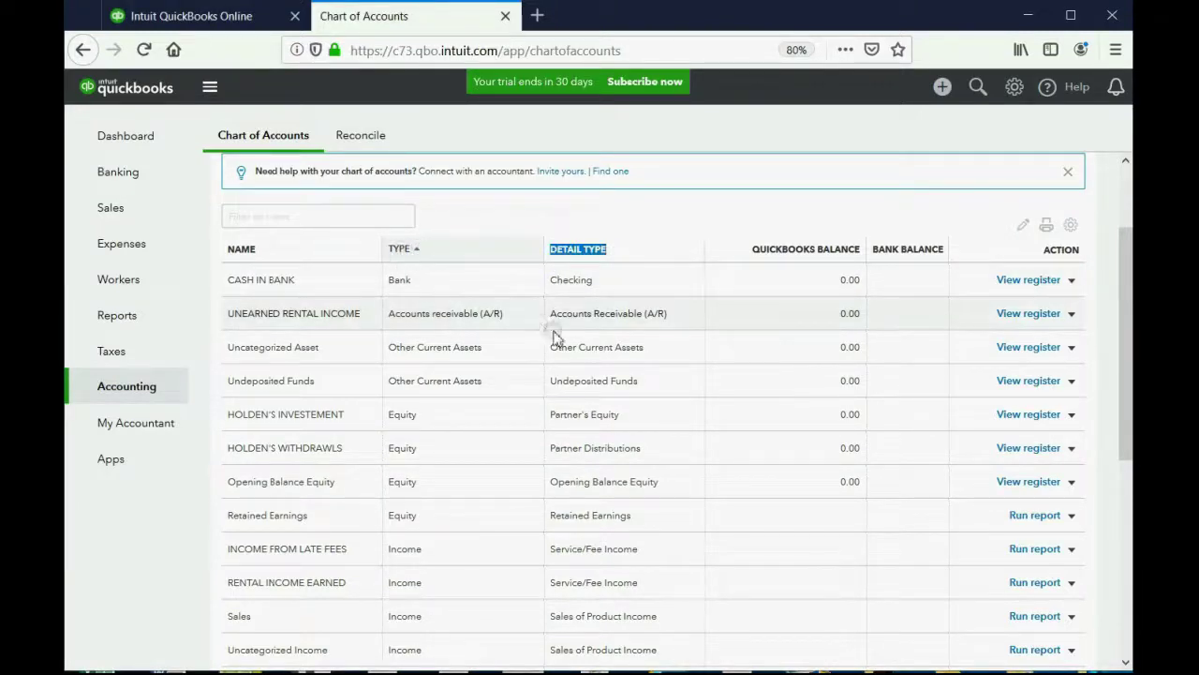
scroll(614, 378, "up", 4)
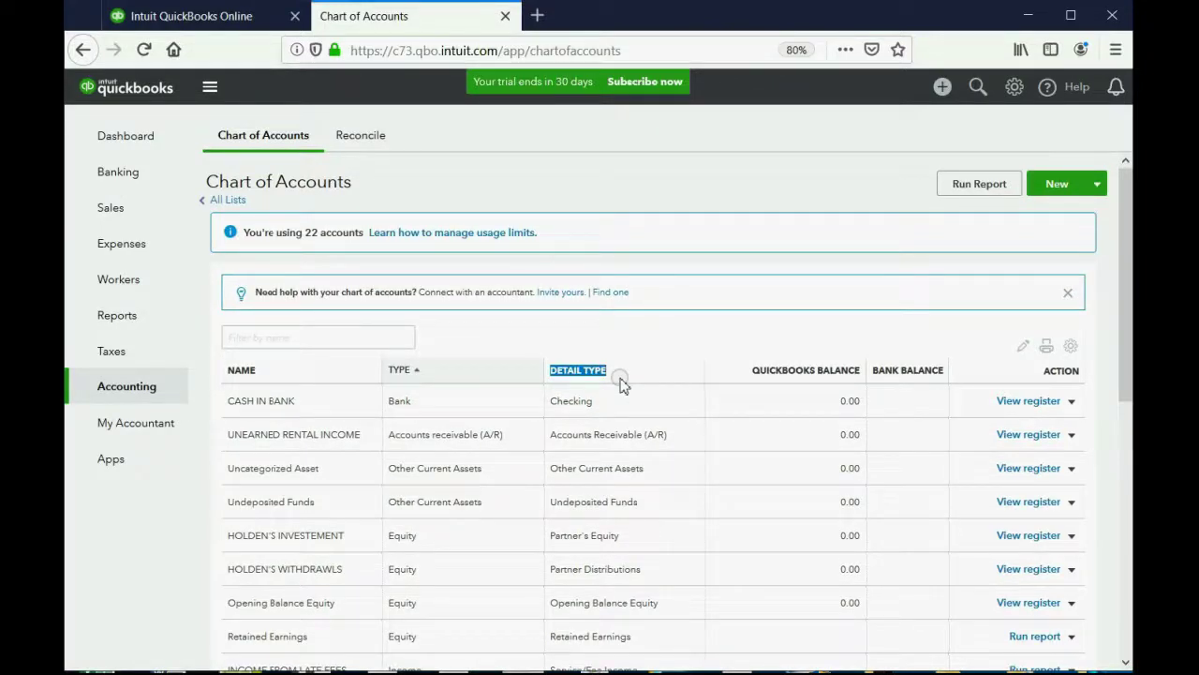
scroll(621, 384, "down", 5)
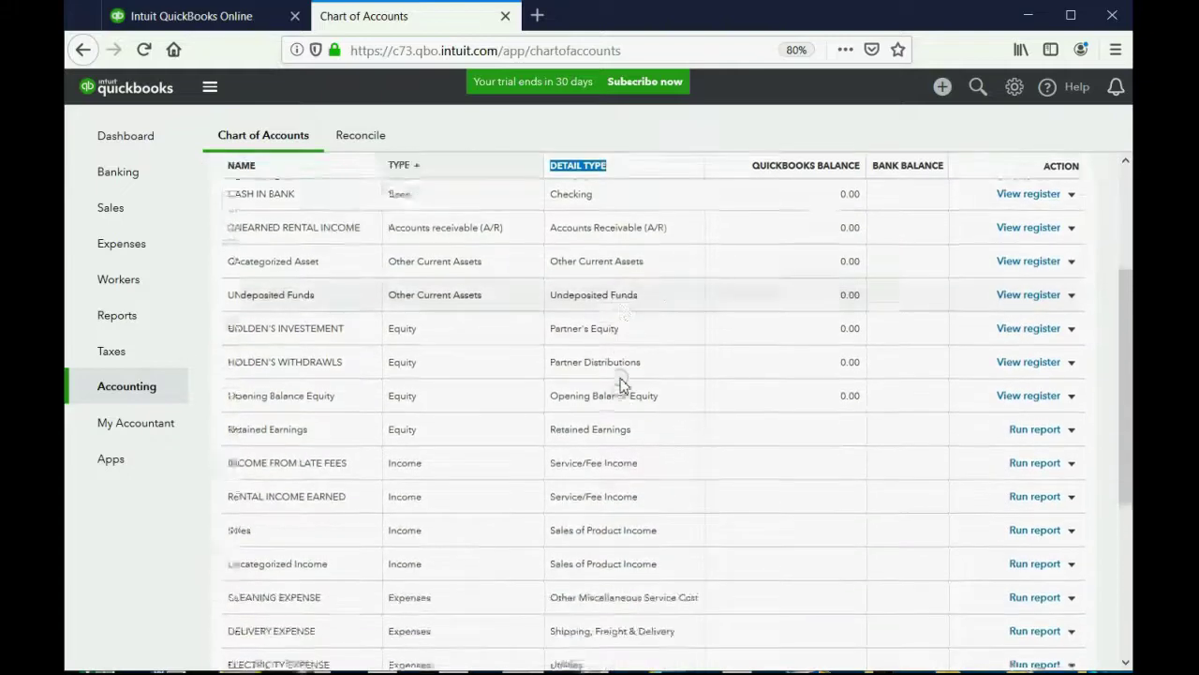
scroll(738, 412, "down", 6)
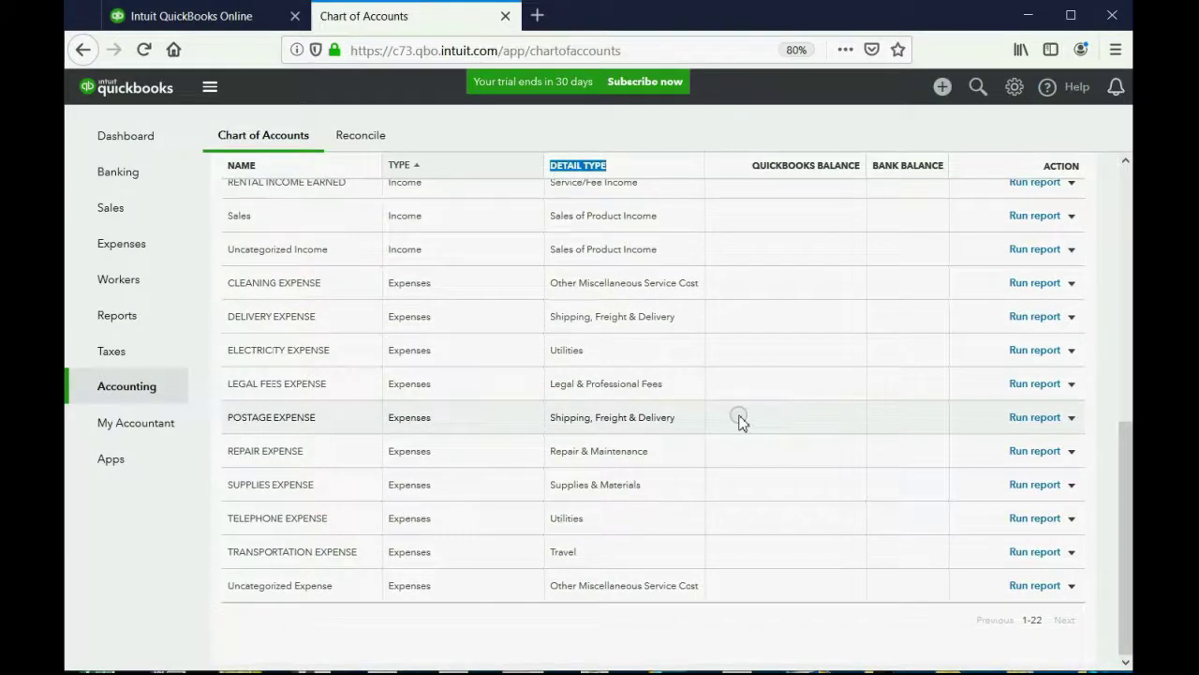
scroll(740, 422, "up", 10)
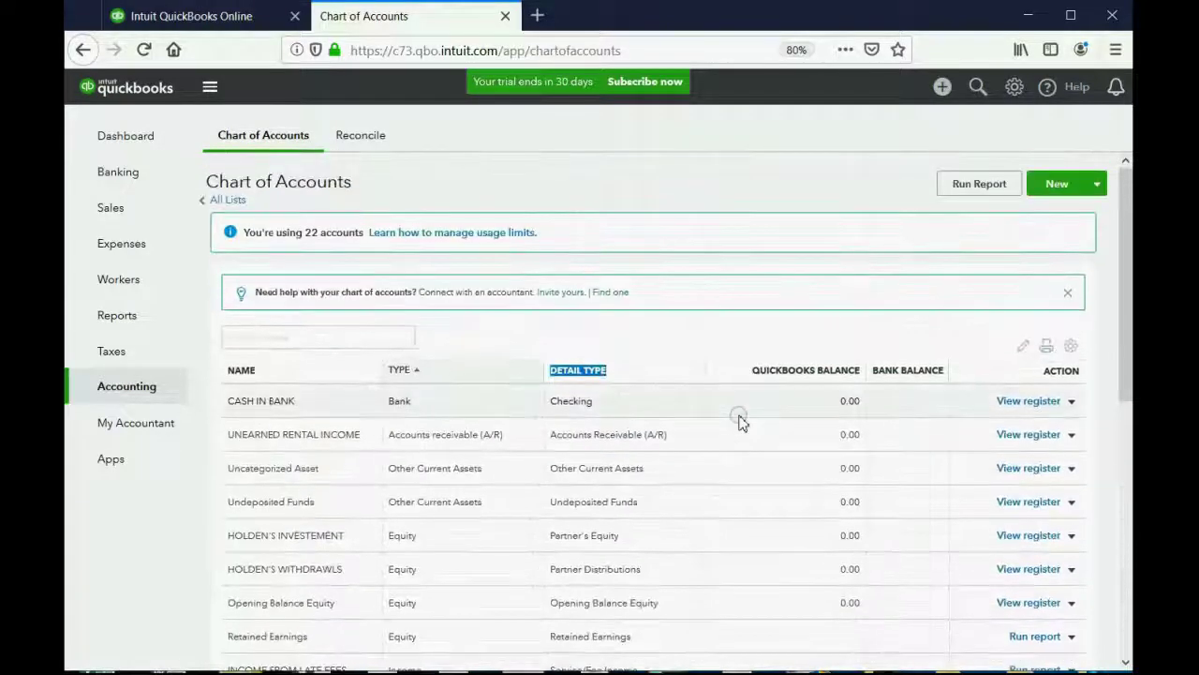